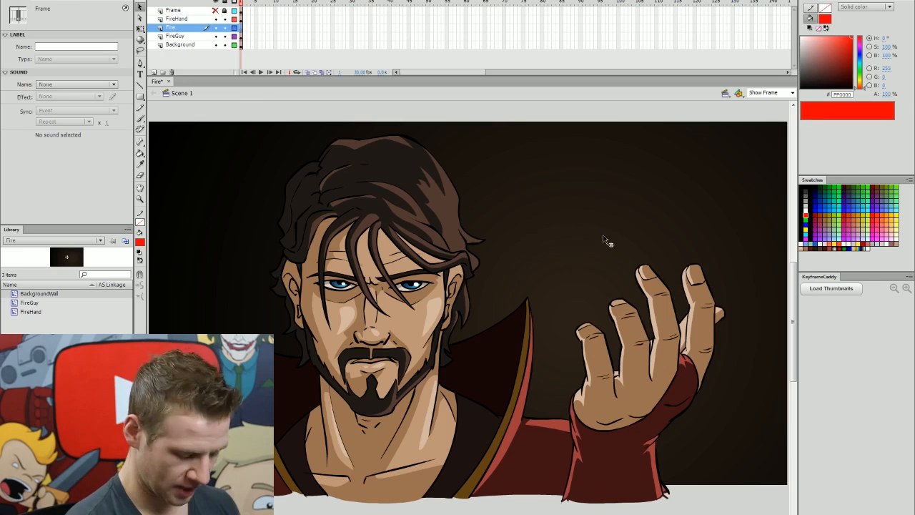
{"action": "mouse_move", "coordinate": [679, 330]}
{"action": "left_mouse_down"}
{"action": "mouse_move", "coordinate": [633, 393]}
{"action": "mouse_move", "coordinate": [527, 352]}
{"action": "mouse_move", "coordinate": [563, 242]}
{"action": "mouse_move", "coordinate": [675, 263]}
{"action": "mouse_move", "coordinate": [678, 347]}
{"action": "left_mouse_up"}
{"action": "key", "text": "k"}
{"action": "left_click", "coordinate": [635, 263]}
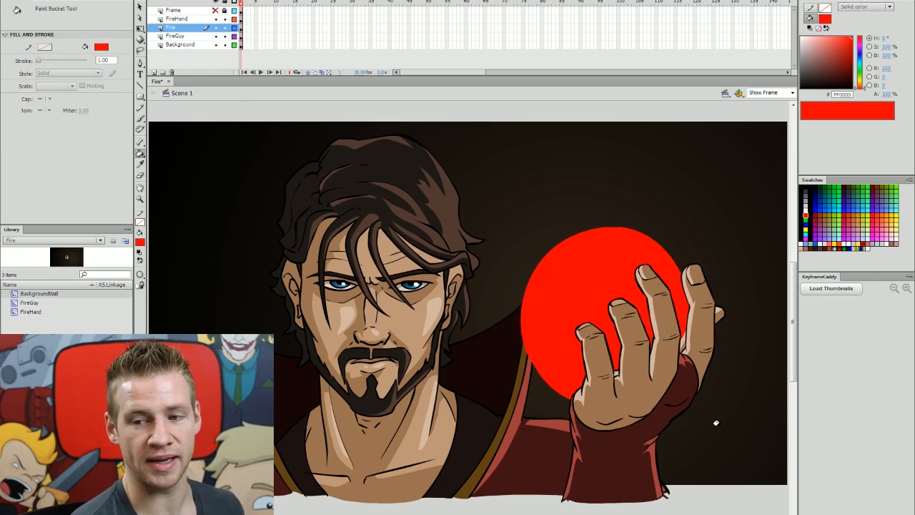
{"action": "key", "text": "q"}
{"action": "left_click", "coordinate": [624, 266]}
{"action": "key", "text": "Delete"}
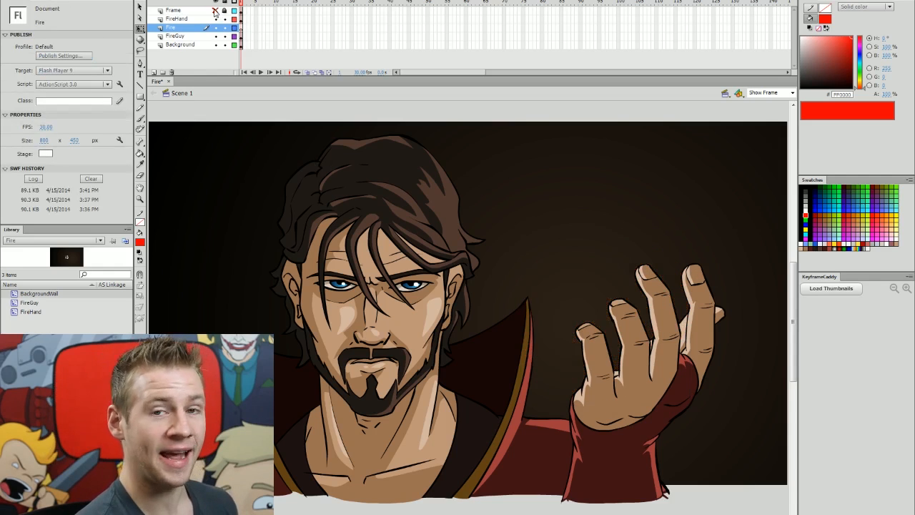
- Make the Frame layer visible over the artwork and save the document
{"action": "left_click", "coordinate": [215, 10]}
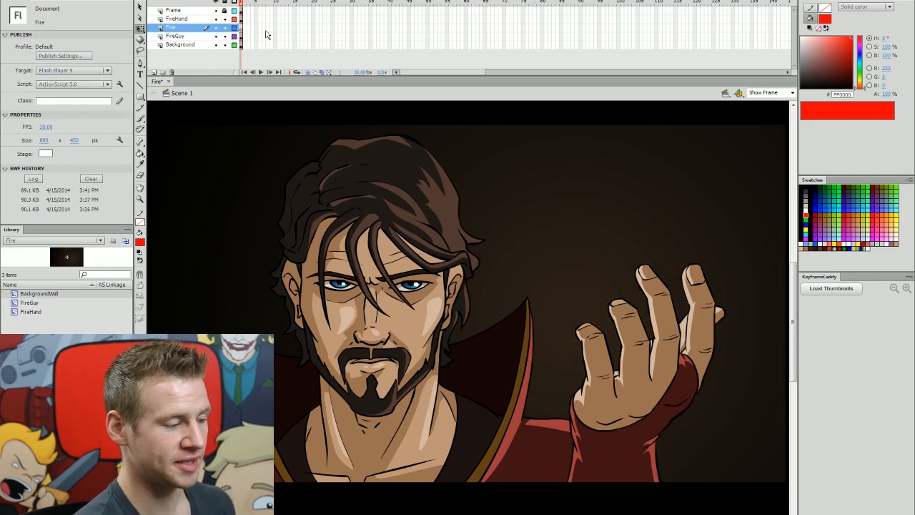
{"action": "key", "text": "ctrl+s"}
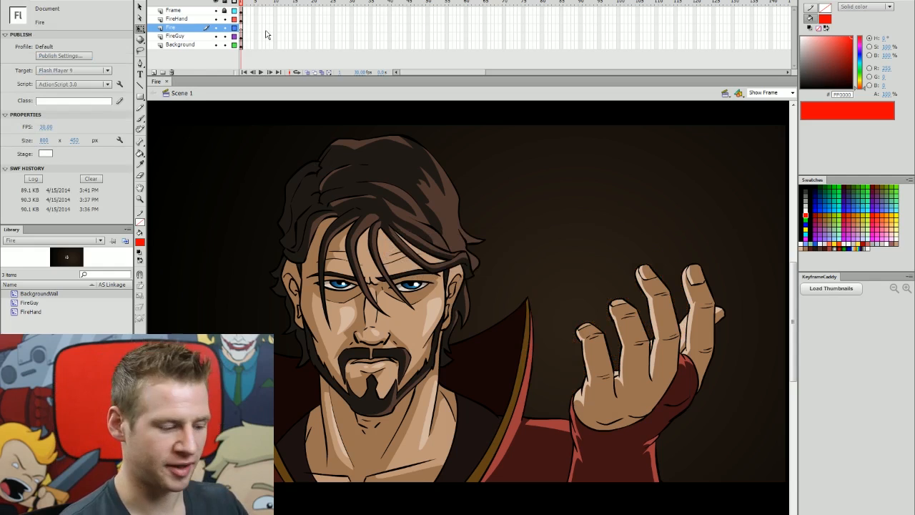
{"action": "left_click", "coordinate": [215, 10]}
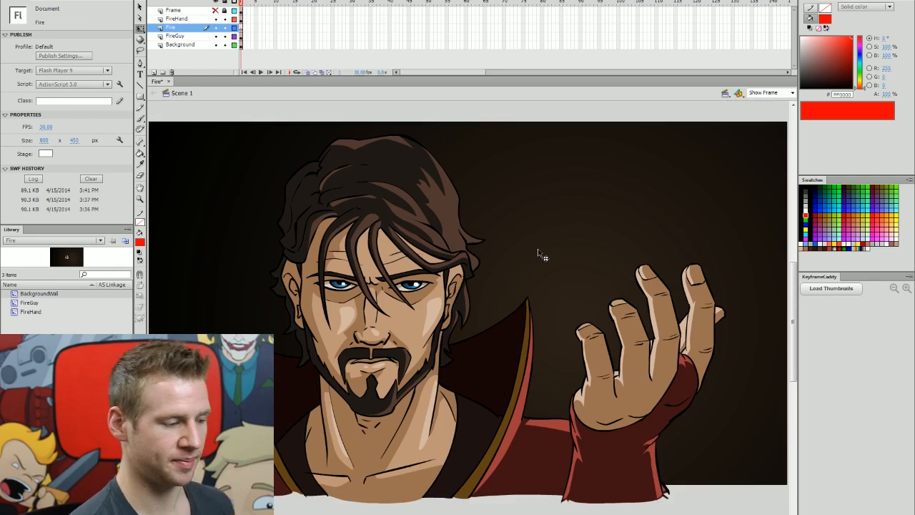
{"action": "left_click", "coordinate": [215, 10]}
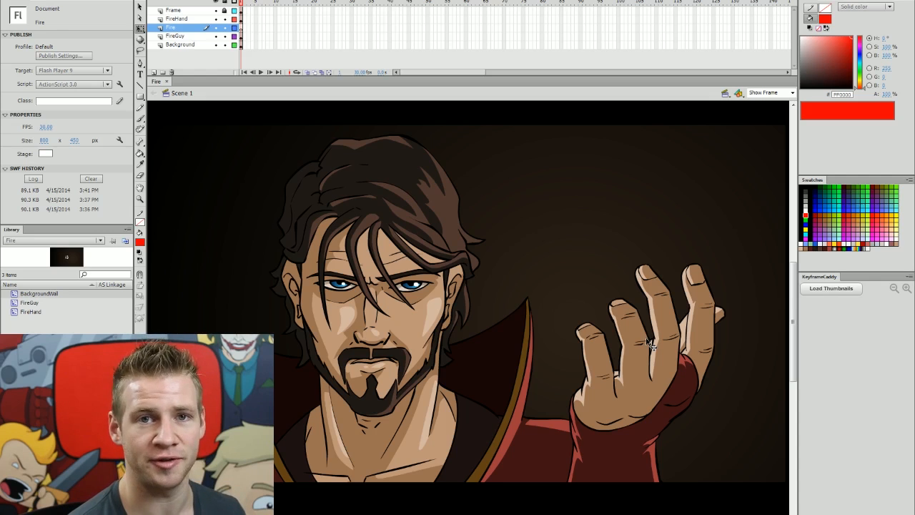
- Brush a red flame outline with three curling tips on the Fire layer and fill it with solid red
{"action": "key", "text": "b"}
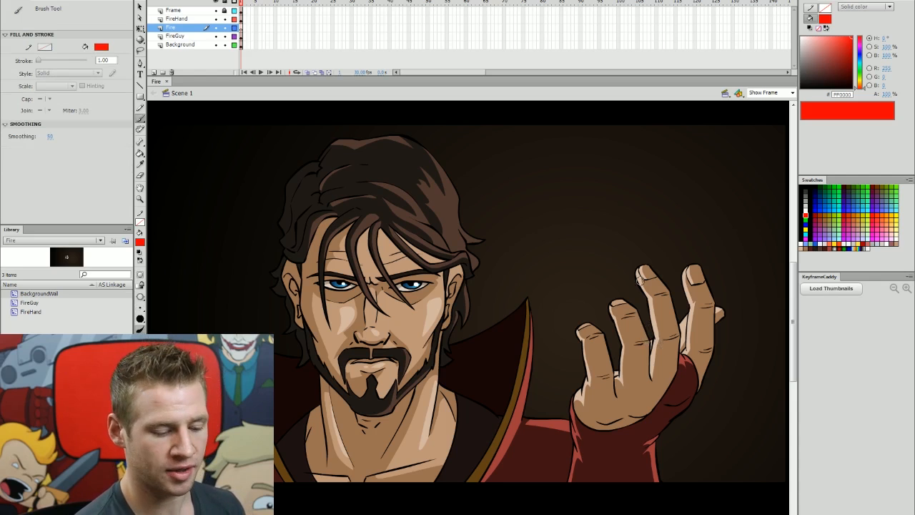
{"action": "mouse_move", "coordinate": [627, 247]}
{"action": "left_mouse_down"}
{"action": "mouse_move", "coordinate": [618, 271]}
{"action": "mouse_move", "coordinate": [558, 289]}
{"action": "mouse_move", "coordinate": [526, 255]}
{"action": "mouse_move", "coordinate": [556, 173]}
{"action": "mouse_move", "coordinate": [551, 157]}
{"action": "mouse_move", "coordinate": [573, 176]}
{"action": "mouse_move", "coordinate": [584, 121]}
{"action": "mouse_move", "coordinate": [578, 149]}
{"action": "mouse_move", "coordinate": [621, 213]}
{"action": "mouse_move", "coordinate": [625, 247]}
{"action": "mouse_move", "coordinate": [603, 289]}
{"action": "left_mouse_up"}
{"action": "key", "text": "k"}
{"action": "left_click", "coordinate": [600, 252]}
- Enlarge the flame to about 167 × 259 px and move it into the palm, behind the fingers
{"action": "key", "text": "v"}
{"action": "left_click", "coordinate": [606, 256]}
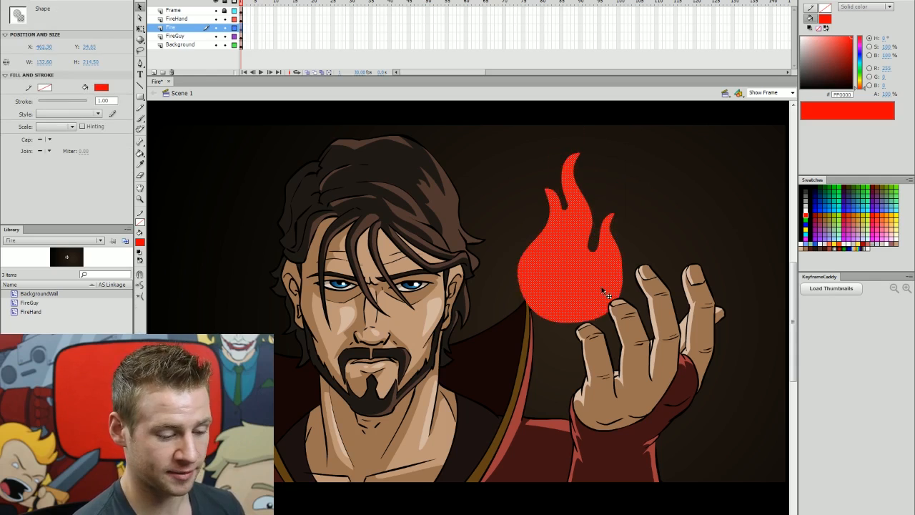
{"action": "key", "text": "q"}
{"action": "left_click_drag", "start_coordinate": [625, 322], "coordinate": [641, 346]}
{"action": "left_click_drag", "start_coordinate": [590, 298], "coordinate": [617, 328]}
{"action": "left_click_drag", "start_coordinate": [668, 378], "coordinate": [673, 384]}
{"action": "left_click_drag", "start_coordinate": [618, 287], "coordinate": [613, 275]}
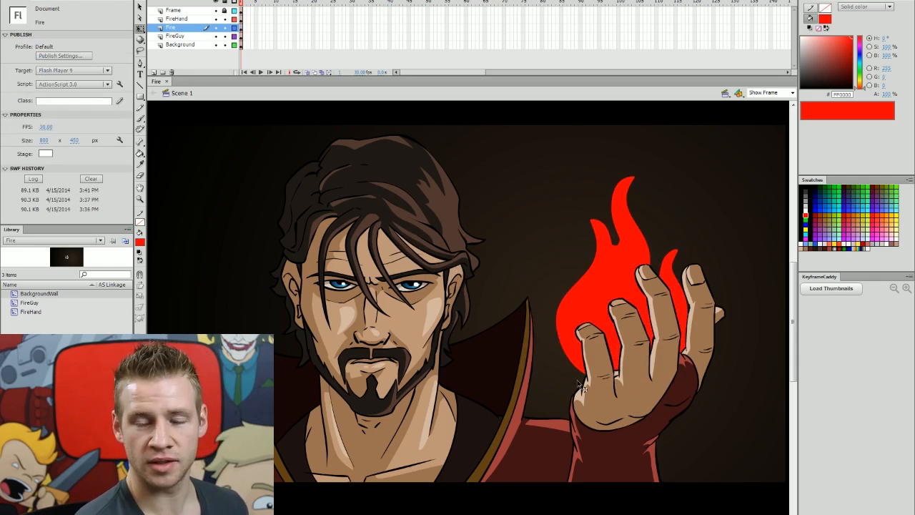
- Convert the red flame shape into a movie clip symbol named FireAnimation
{"action": "left_click", "coordinate": [636, 280]}
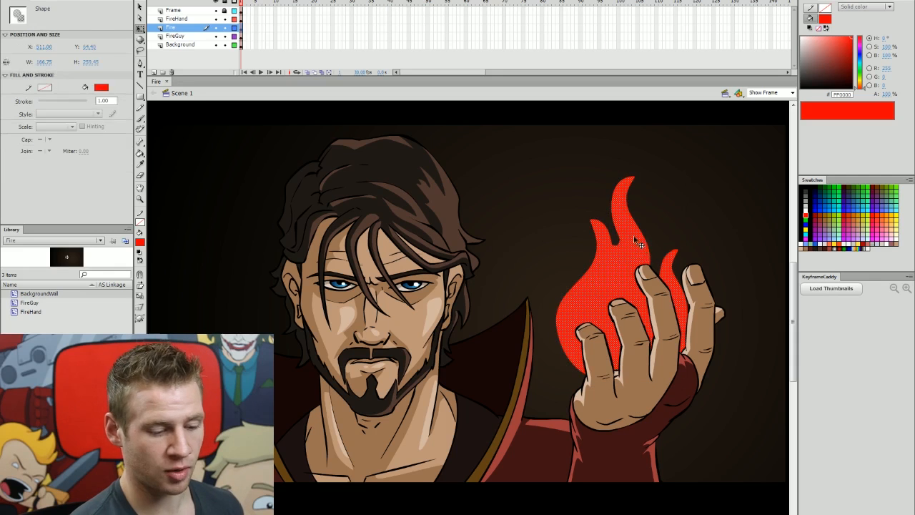
{"action": "key", "text": "F8"}
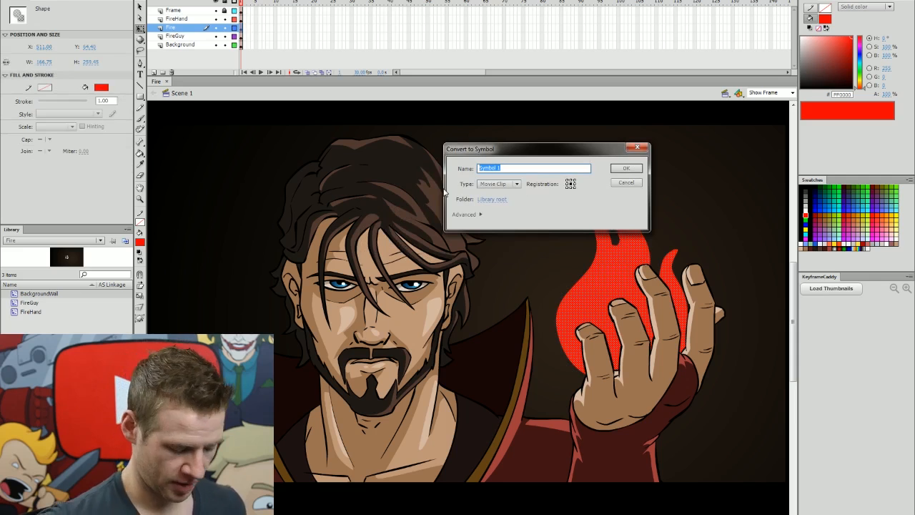
{"action": "type", "text": "FireAn"}
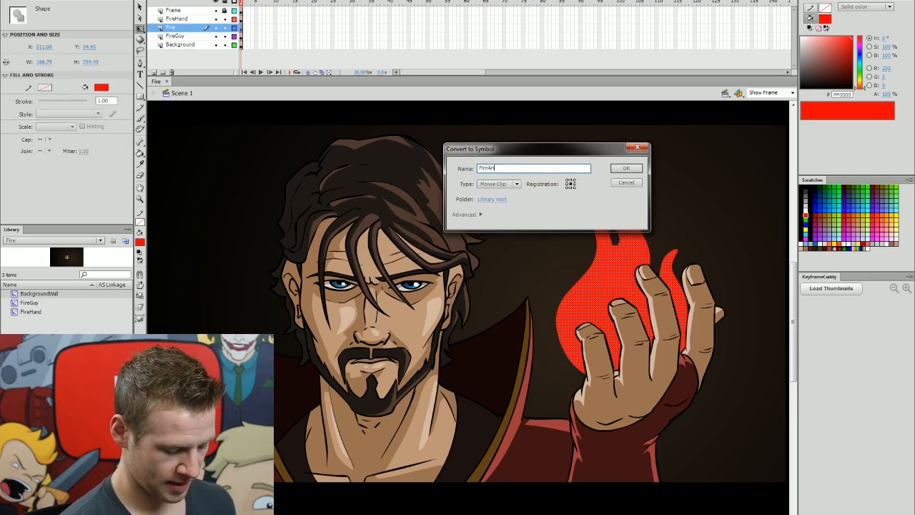
{"action": "type", "text": "imation"}
{"action": "key", "text": "Return"}
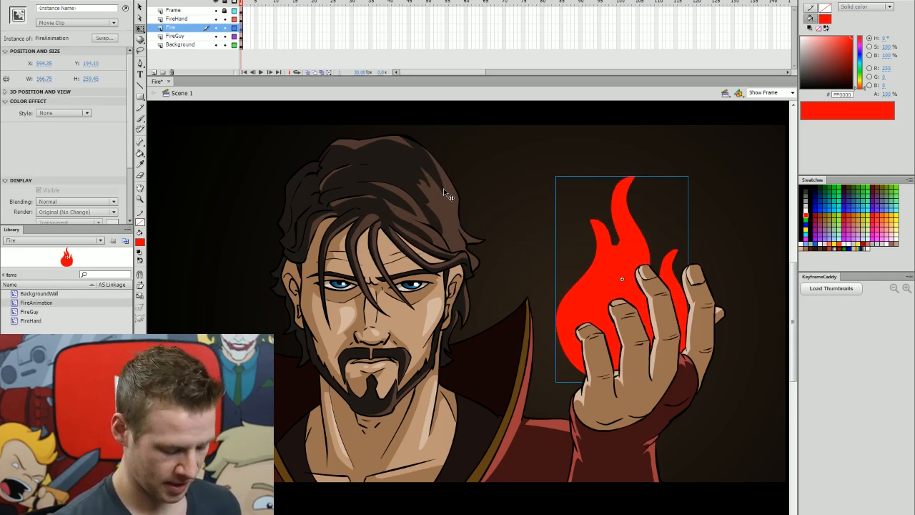
- Open the FireAnimation symbol for editing in place and deselect the flame
{"action": "key", "text": "v"}
{"action": "double_click", "coordinate": [639, 243]}
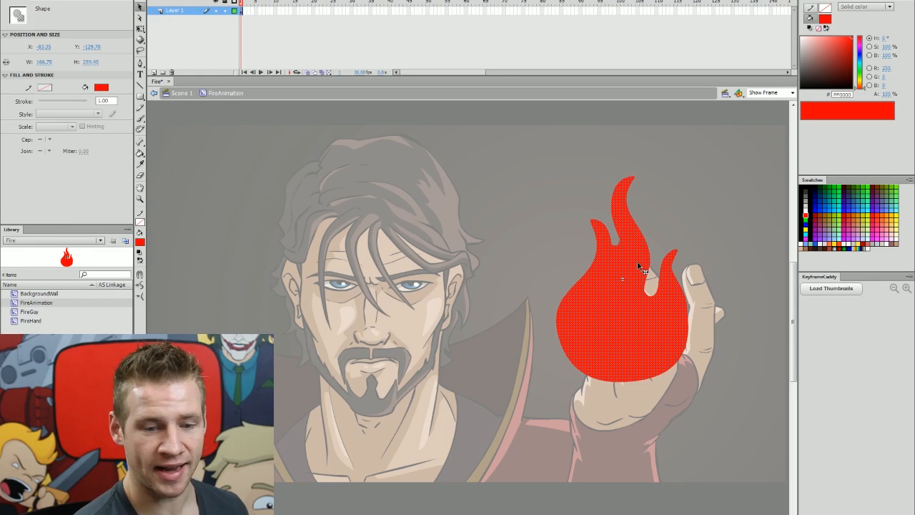
{"action": "left_click", "coordinate": [726, 250]}
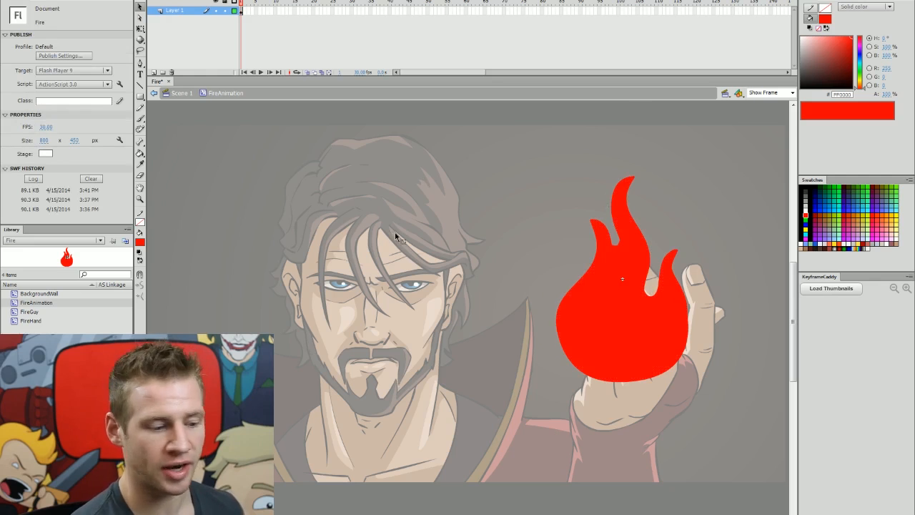
- Add a new layer above the flame, display the flame layer as outlines and lock it
{"action": "key", "text": "b"}
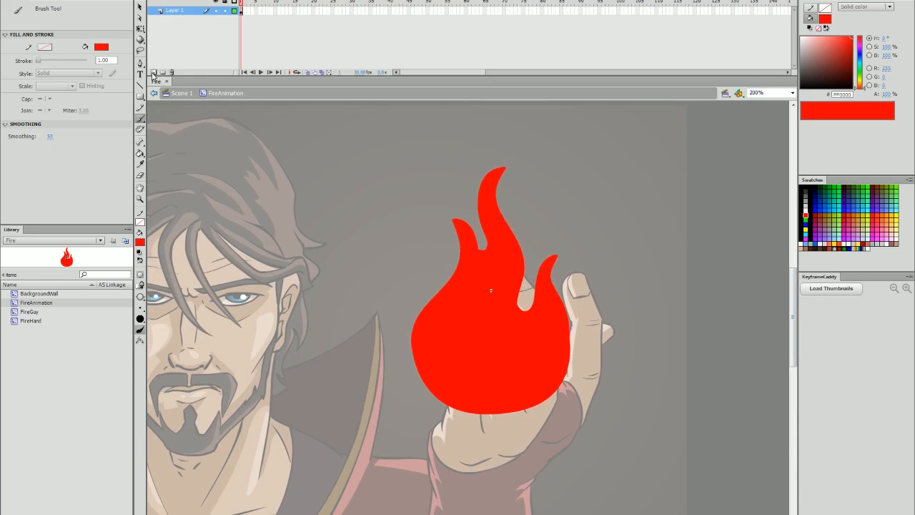
{"action": "left_click", "coordinate": [153, 73]}
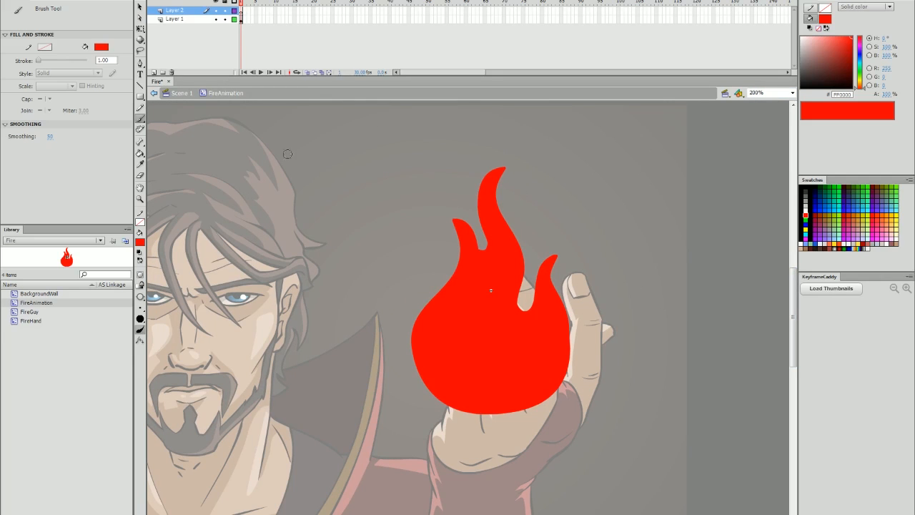
{"action": "left_click", "coordinate": [233, 19]}
{"action": "left_click", "coordinate": [224, 19]}
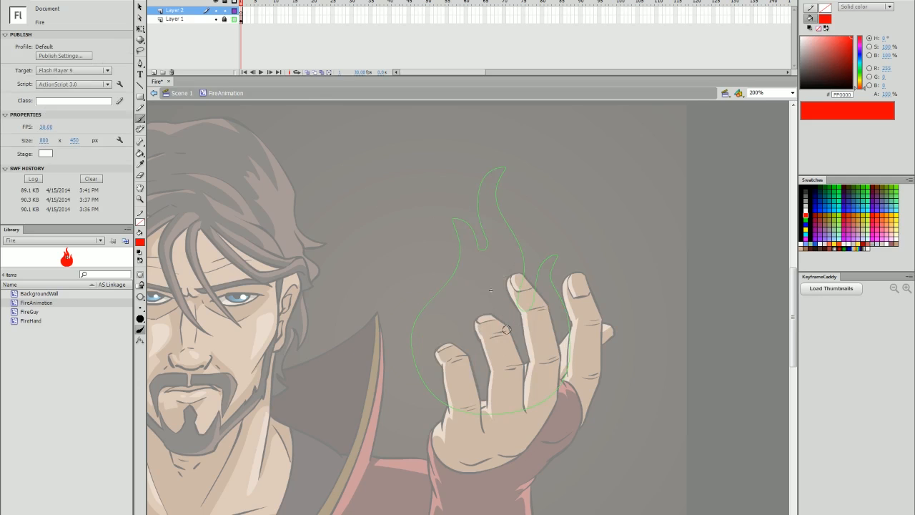
- Brush a wavy green guide line in 00FF00 from the flame's tallest tip down to a round anchor dot above the palm
{"action": "left_click", "coordinate": [808, 218]}
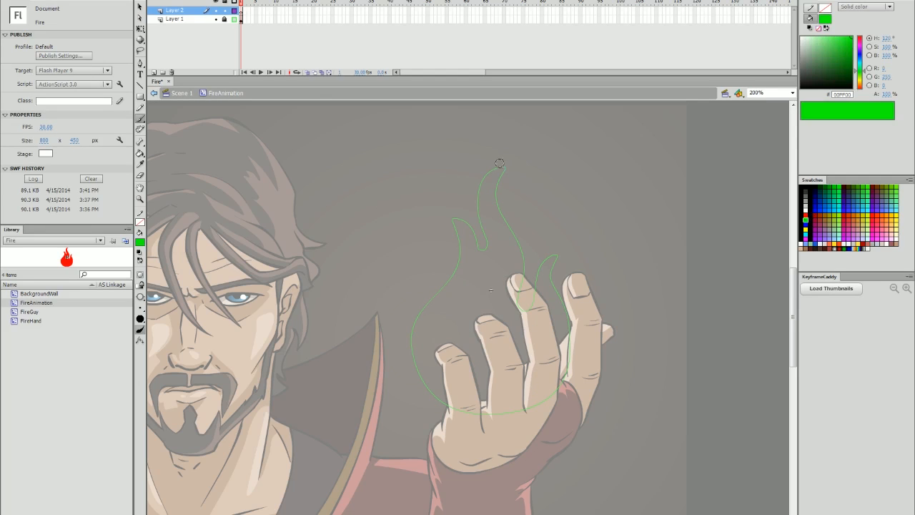
{"action": "left_click_drag", "start_coordinate": [511, 155], "coordinate": [489, 182]}
{"action": "key", "text": "ctrl+z"}
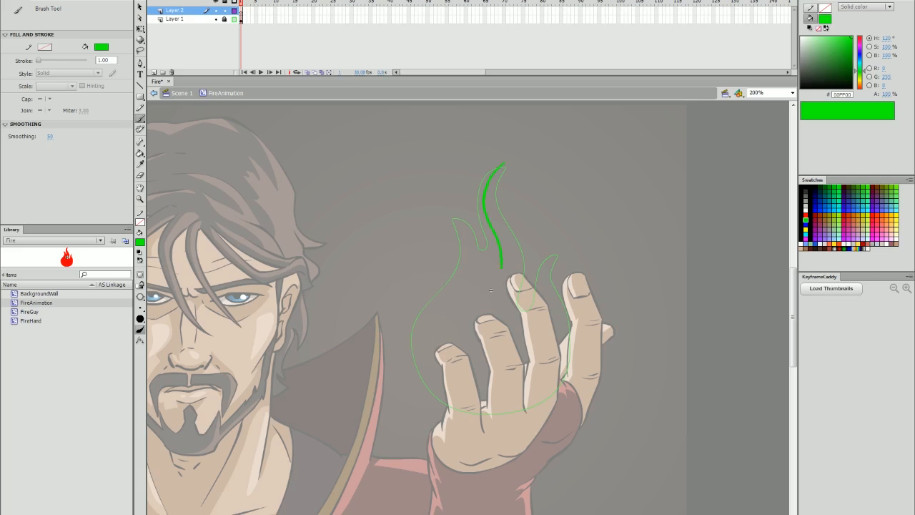
{"action": "left_click_drag", "start_coordinate": [482, 322], "coordinate": [484, 367]}
- Stretch the green guide line downward with Free Transform so its anchor dot sits closer to the palm
{"action": "key", "text": "q"}
{"action": "left_click", "coordinate": [489, 370]}
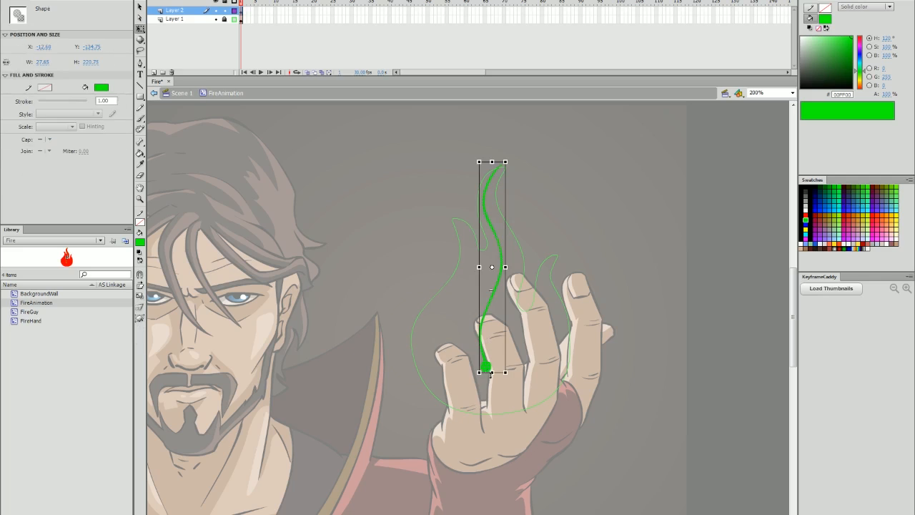
{"action": "left_click_drag", "start_coordinate": [491, 372], "coordinate": [492, 390]}
{"action": "left_click", "coordinate": [498, 414]}
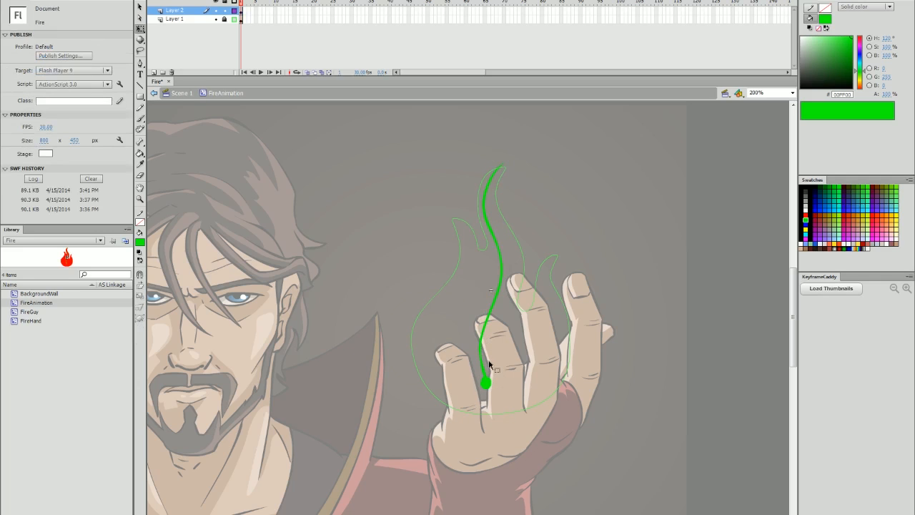
- Hide the flame layer, extend the animation to frame 2 and insert a blank keyframe there on the guide line layer
{"action": "left_click", "coordinate": [216, 19]}
{"action": "key", "text": "b"}
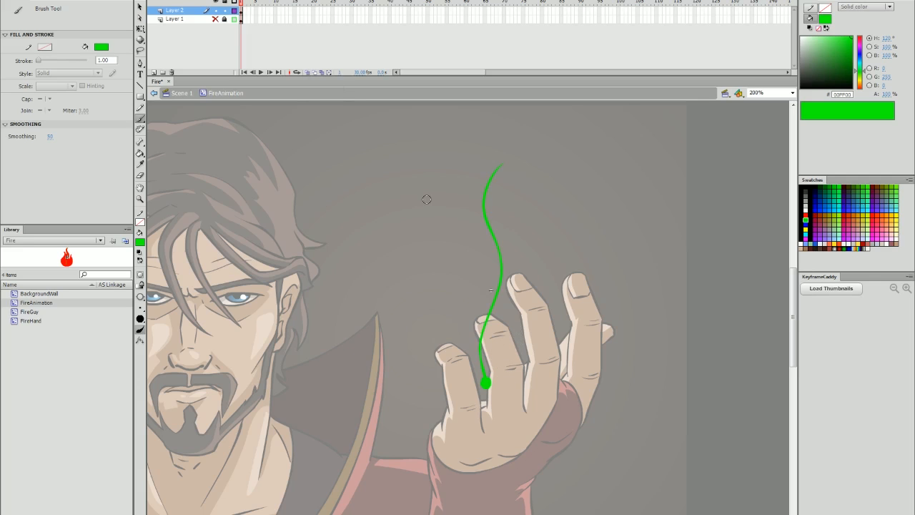
{"action": "key", "text": "F5"}
{"action": "key", "text": "F7"}
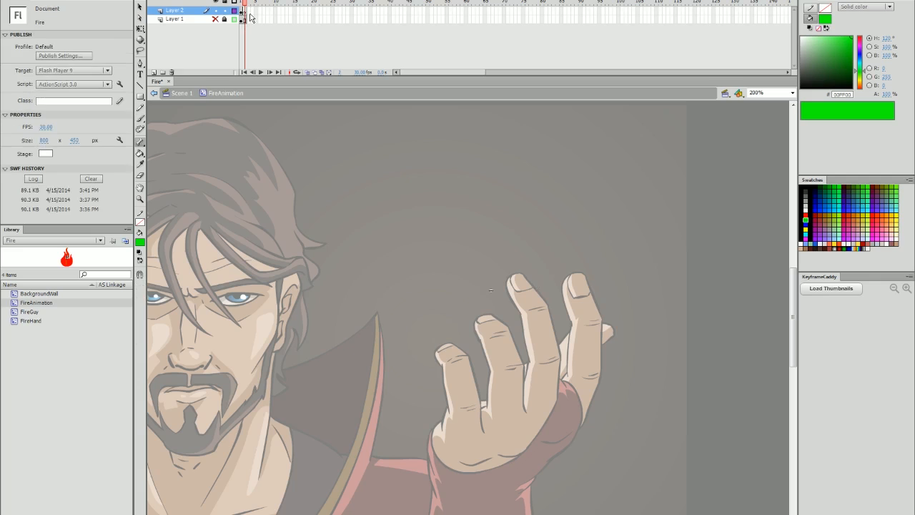
{"action": "key", "text": "."}
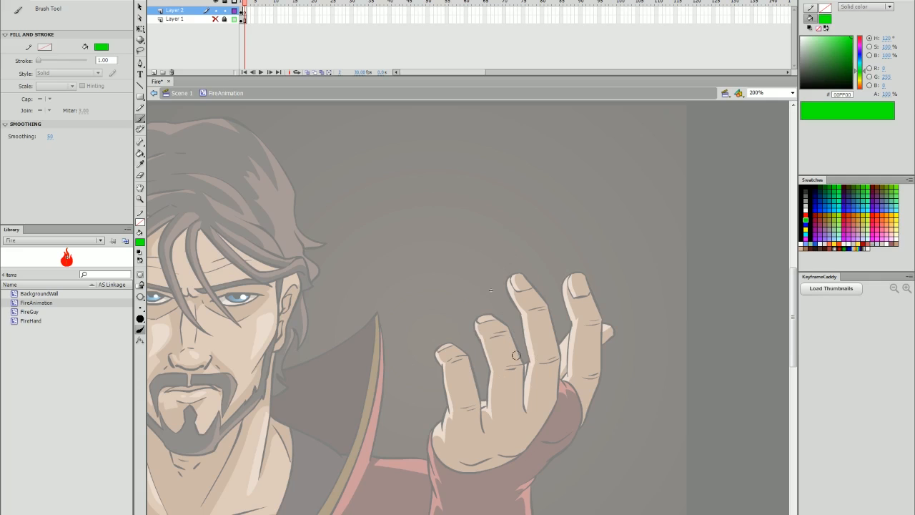
- Turn on onion skinning and compare frame 2 with the guide line in frame 1
{"action": "left_click", "coordinate": [308, 72]}
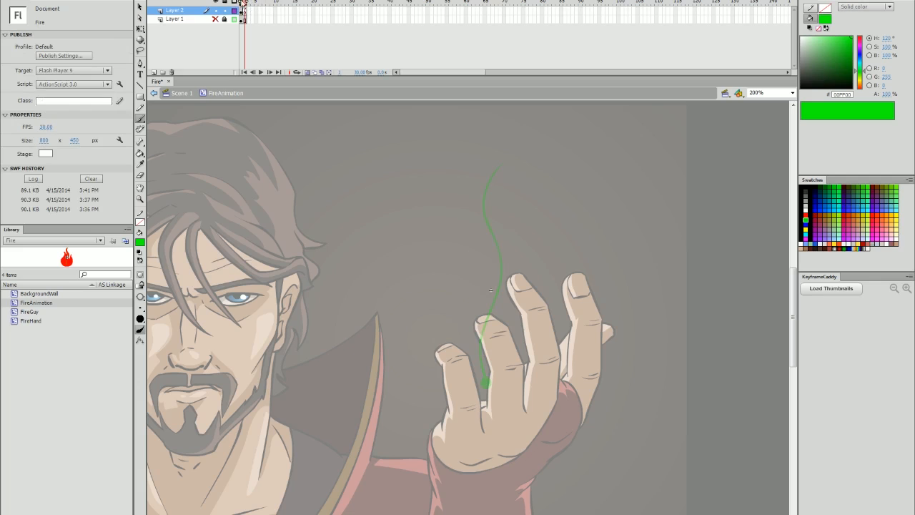
{"action": "left_click", "coordinate": [244, 4]}
{"action": "left_click", "coordinate": [246, 4]}
{"action": "left_click", "coordinate": [241, 4]}
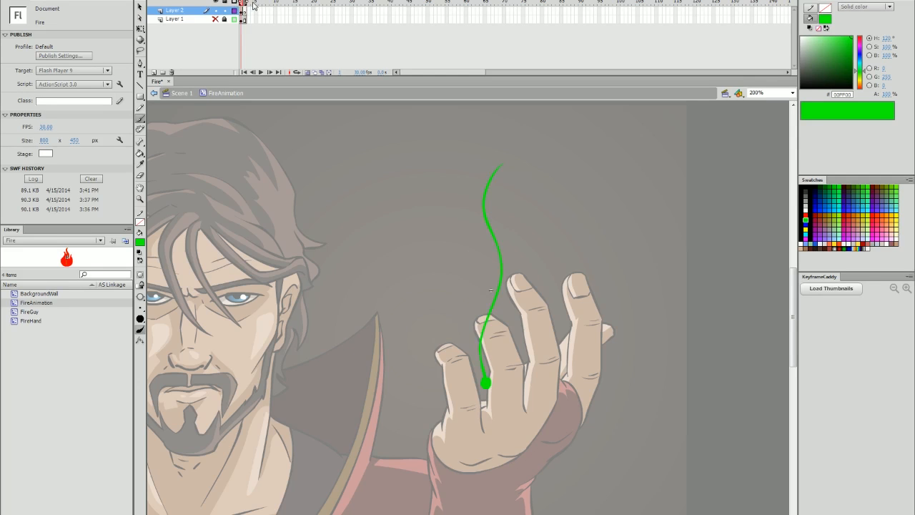
- Brush the second guide line on frame 2 from the same anchor dot, with its wave crests shifted slightly upward
{"action": "left_click", "coordinate": [246, 9]}
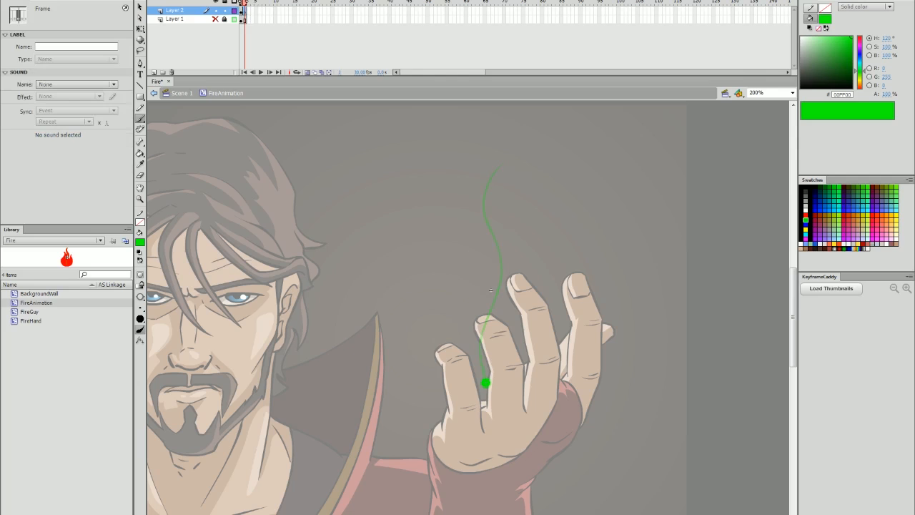
{"action": "key", "text": "b"}
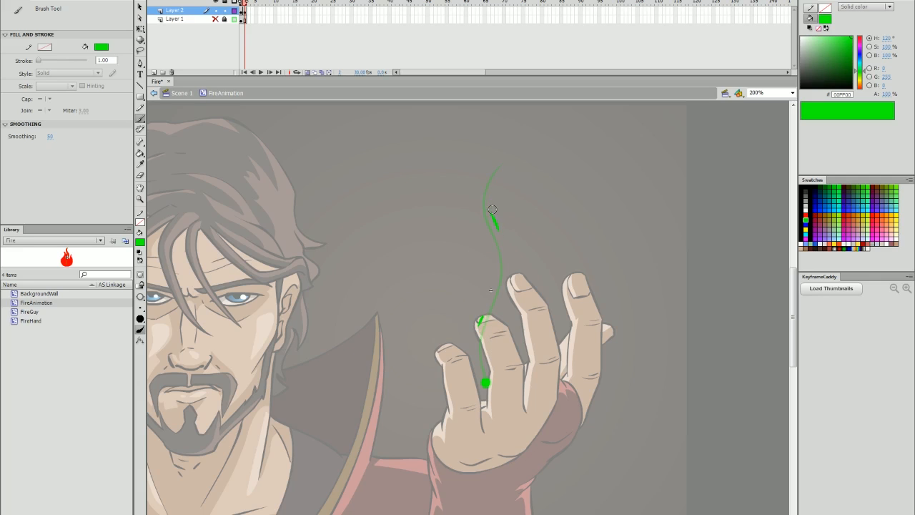
{"action": "left_click_drag", "start_coordinate": [491, 156], "coordinate": [484, 197]}
{"action": "key", "text": "ctrl+z"}
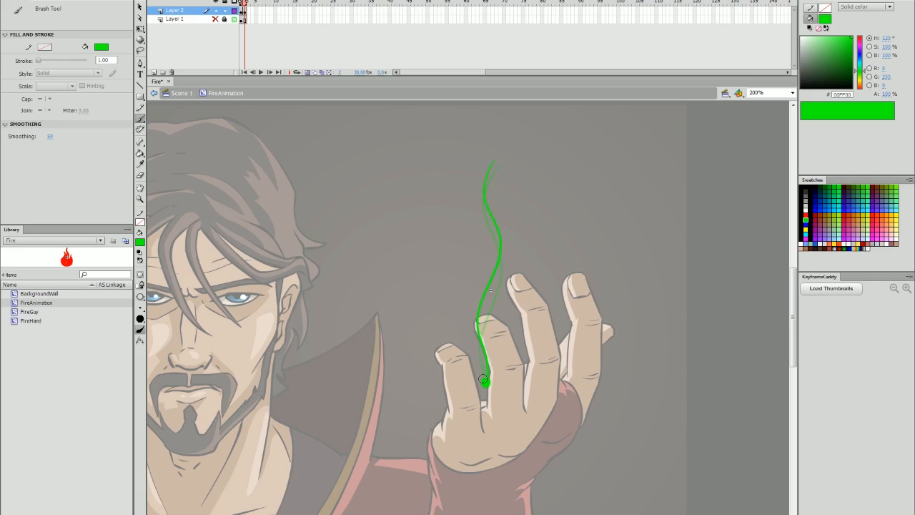
- Add a blank keyframe at frame 3 and brush a third guide line with the wave shifted further upward
{"action": "key", "text": "F7"}
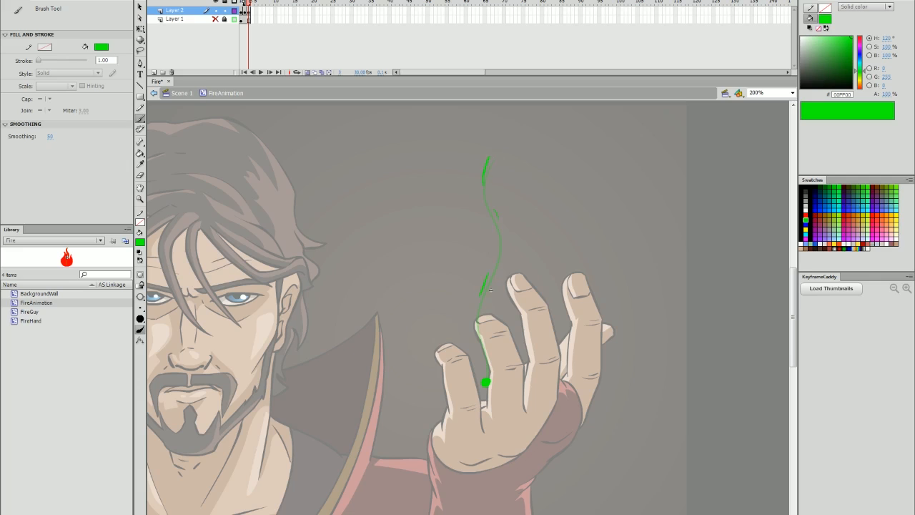
{"action": "left_click_drag", "start_coordinate": [479, 330], "coordinate": [486, 381]}
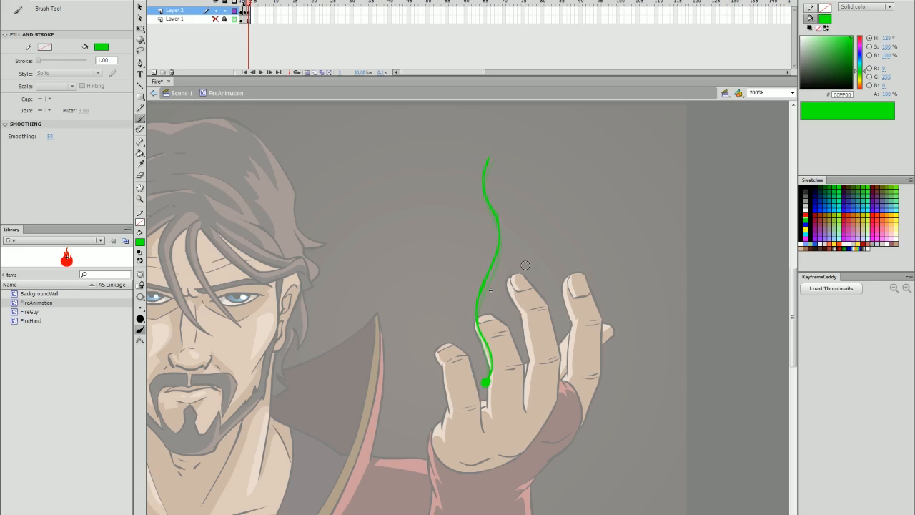
- Flip back and forth through the drawn frames to check the upward wave motion of the guide line
{"action": "key", "text": "."}
{"action": "key", "text": "."}
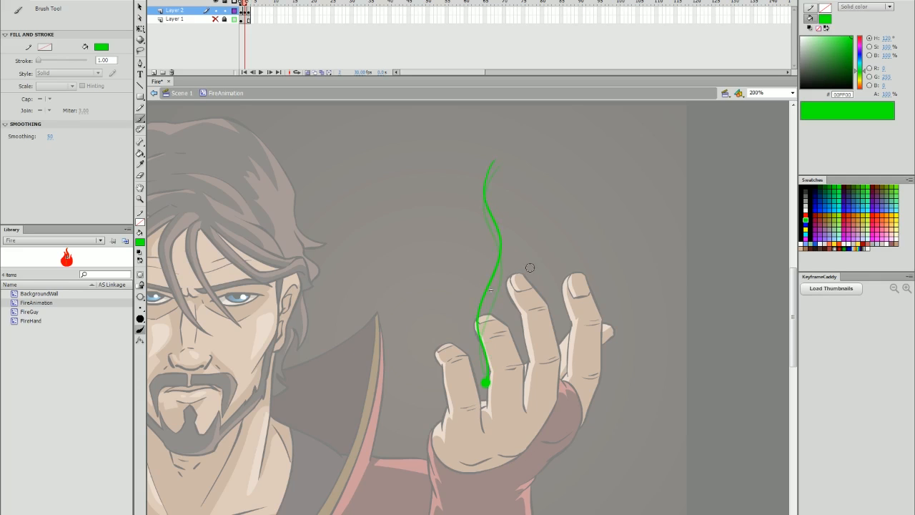
{"action": "key", "text": "."}
{"action": "key", "text": "."}
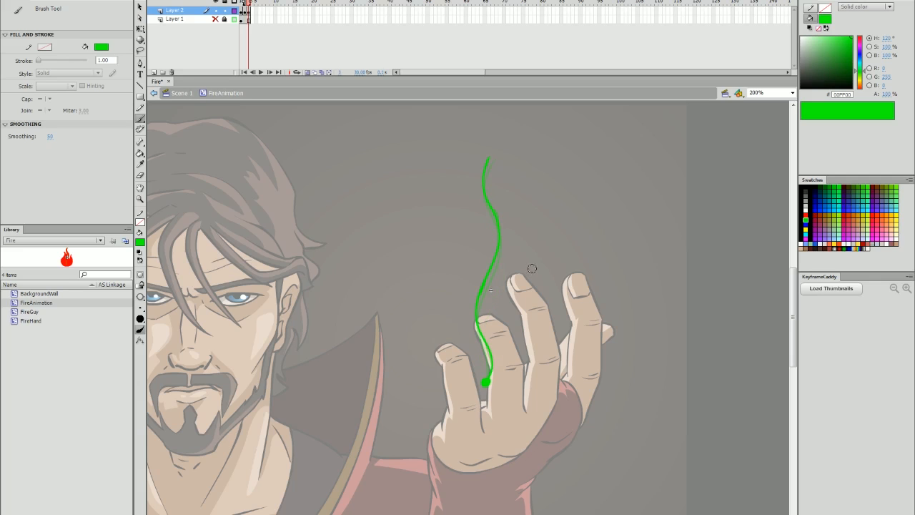
{"action": "key", "text": "."}
{"action": "key", "text": "."}
{"action": "key", "text": "."}
{"action": "key", "text": "."}
{"action": "key", "text": "."}
{"action": "key", "text": "."}
{"action": "key", "text": "."}
{"action": "key", "text": "."}
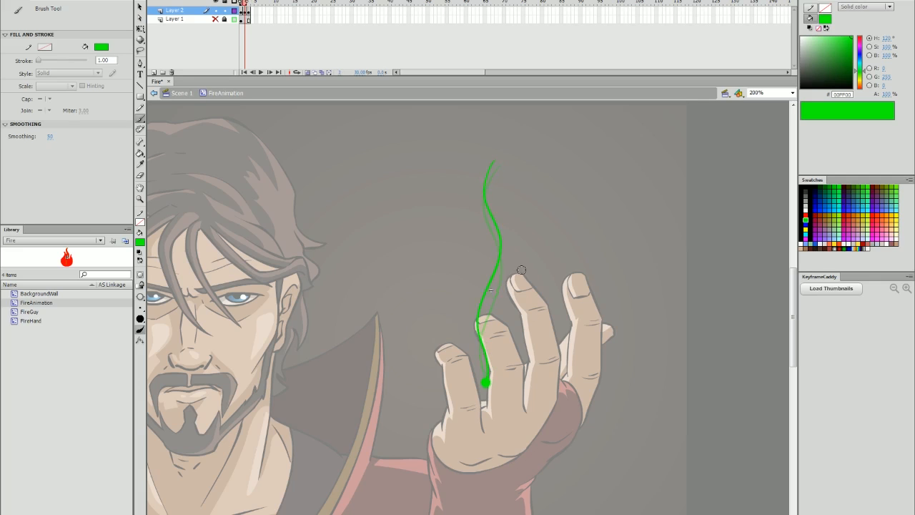
- Add a blank keyframe at frame 4 and brush the fourth guide line from the anchor dot, with the wave shifted further upward
{"action": "key", "text": "."}
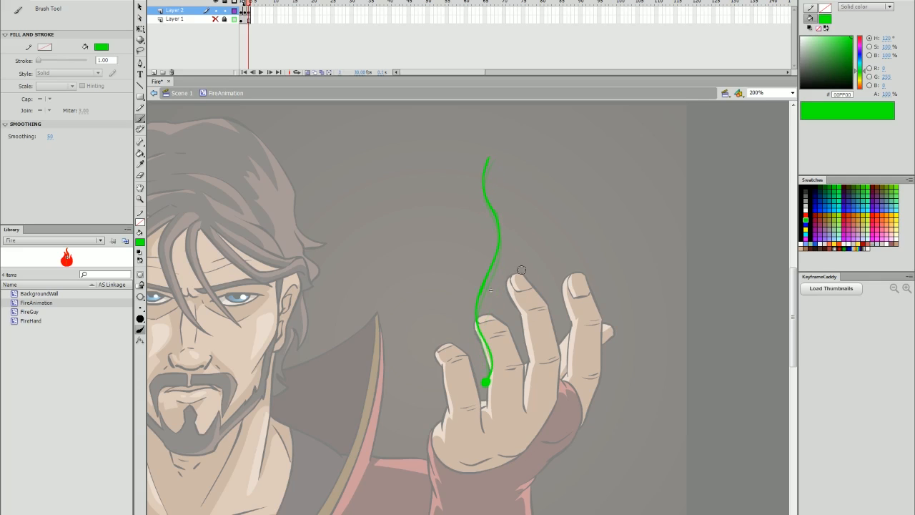
{"action": "key", "text": "."}
{"action": "key", "text": "."}
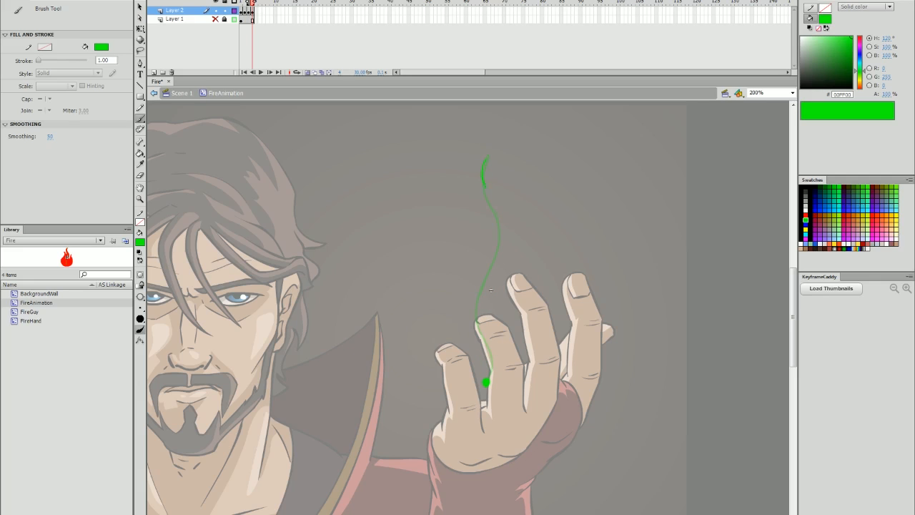
{"action": "left_click_drag", "start_coordinate": [478, 288], "coordinate": [493, 353]}
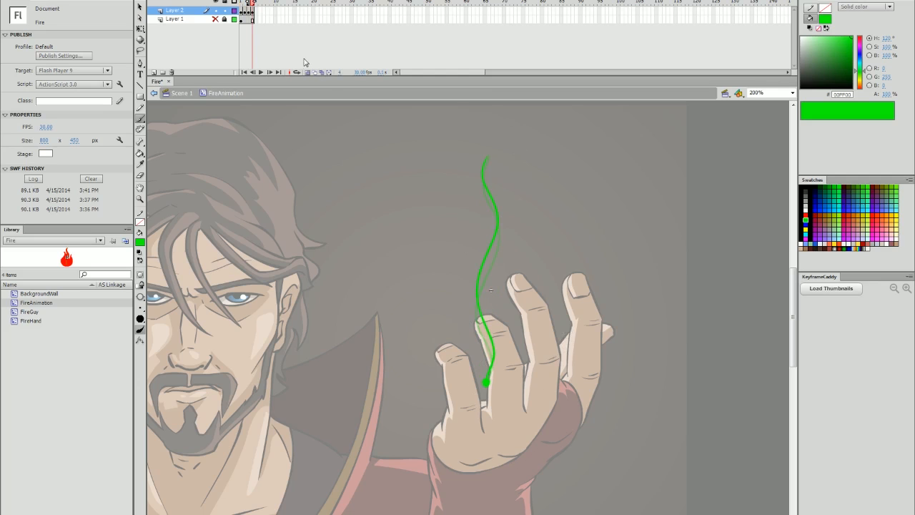
- Copy the guide line keyframe from frame 1 to frame 6 on Layer 2 to close the wave cycle
{"action": "left_click", "coordinate": [243, 11]}
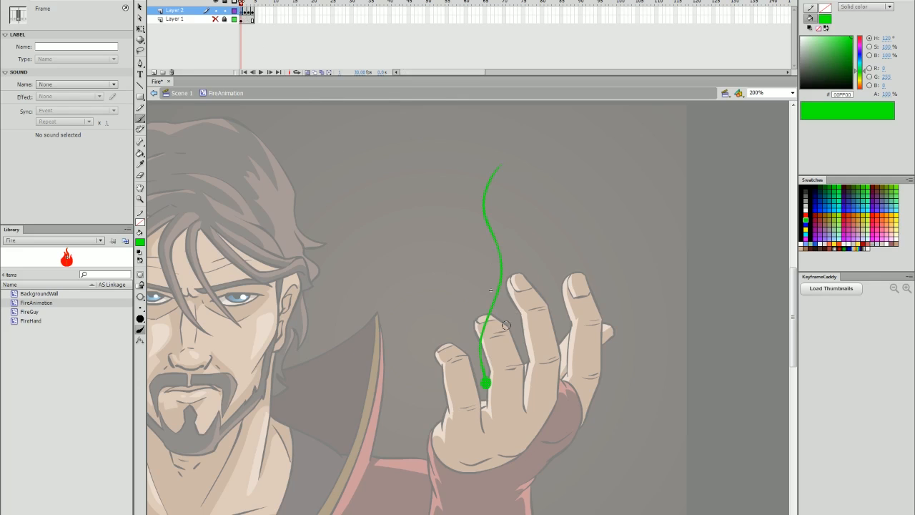
{"action": "key", "text": "q"}
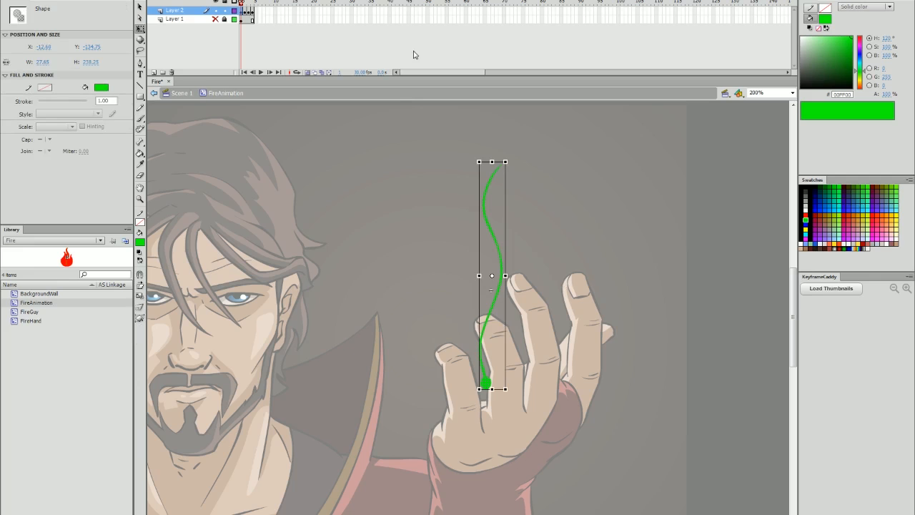
{"action": "key", "text": "ctrl+v"}
{"action": "key", "text": "ctrl+z"}
{"action": "left_click", "coordinate": [564, 208]}
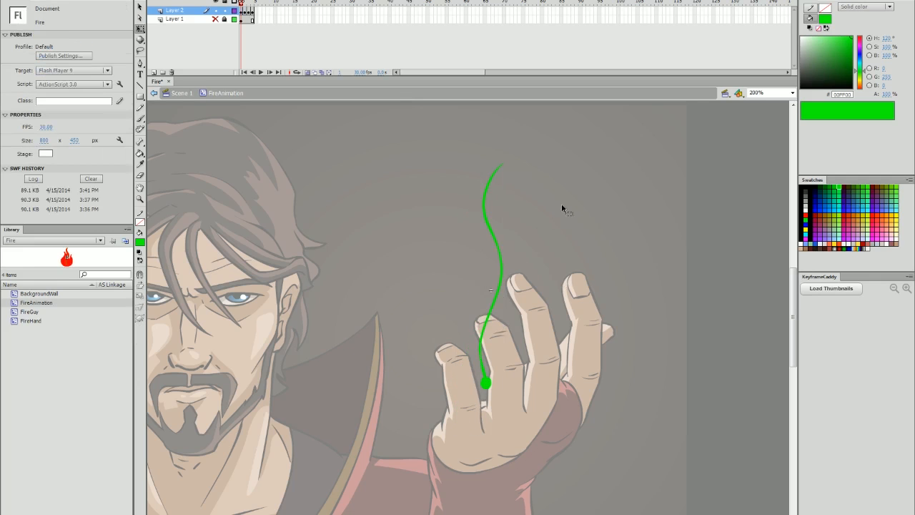
{"action": "left_click", "coordinate": [242, 10]}
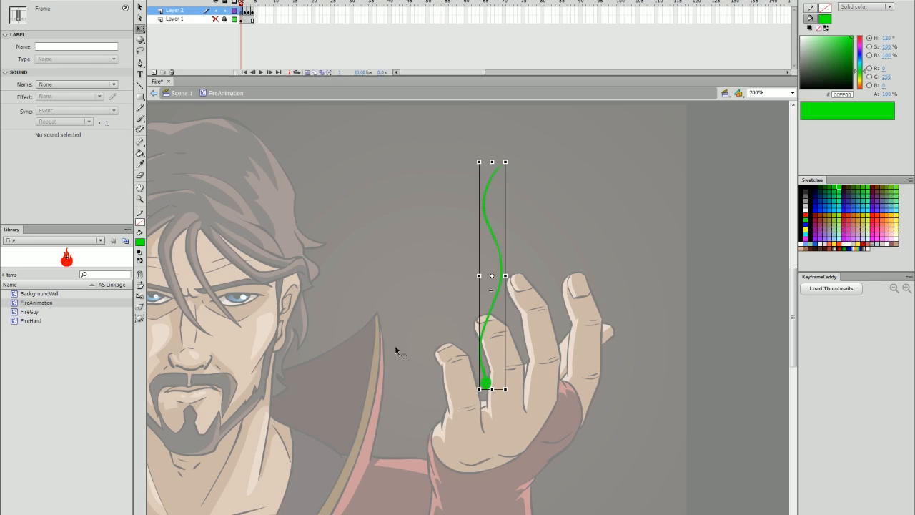
{"action": "left_click", "coordinate": [260, 10]}
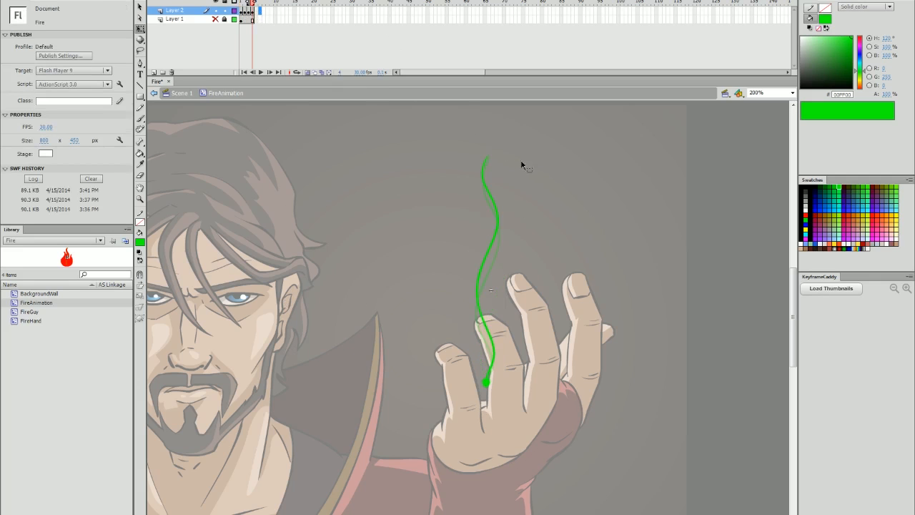
{"action": "key", "text": "F6"}
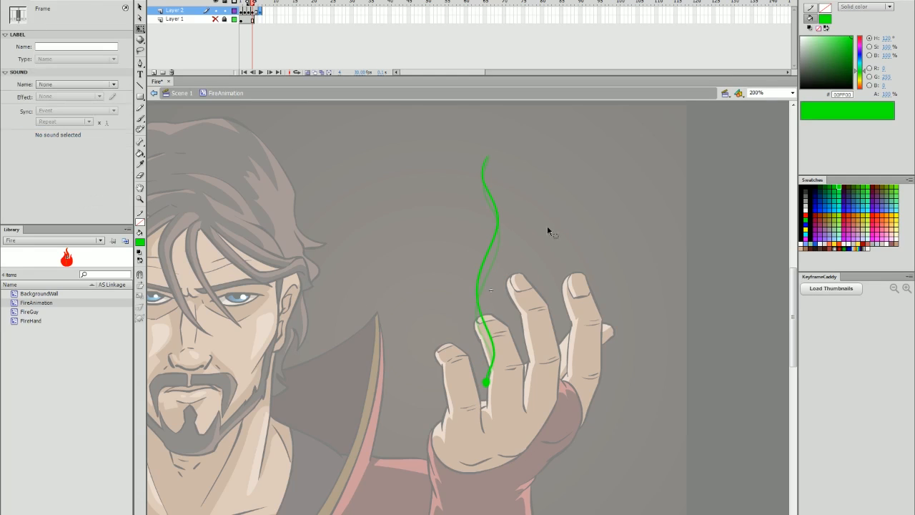
- Compare the guide lines in frames 1 and 6 and play back the rough cycle
{"action": "left_click", "coordinate": [260, 3]}
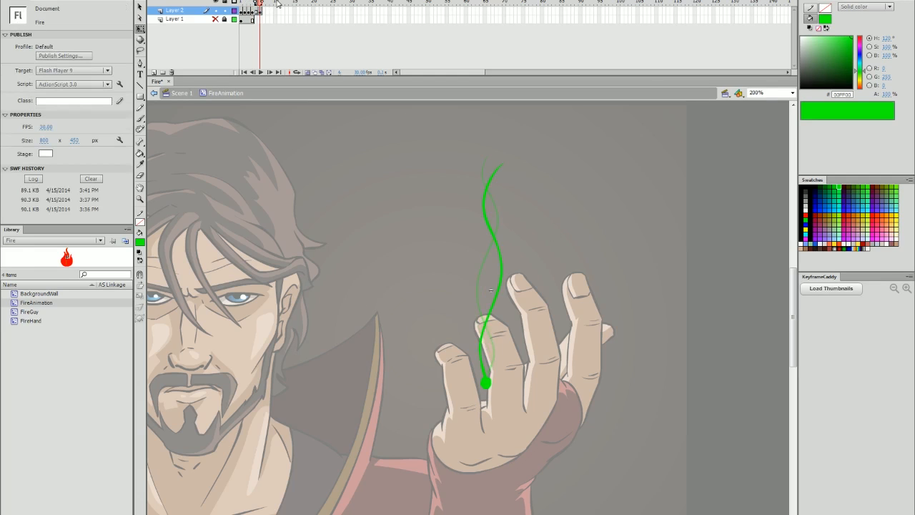
{"action": "left_click", "coordinate": [242, 3]}
{"action": "left_click", "coordinate": [261, 3]}
{"action": "key", "text": "Return"}
- Brush the fifth guide line on a blank keyframe at frame 5, bridging the wave positions of frames 4 and 6
{"action": "left_click", "coordinate": [259, 10]}
{"action": "key", "text": "Delete"}
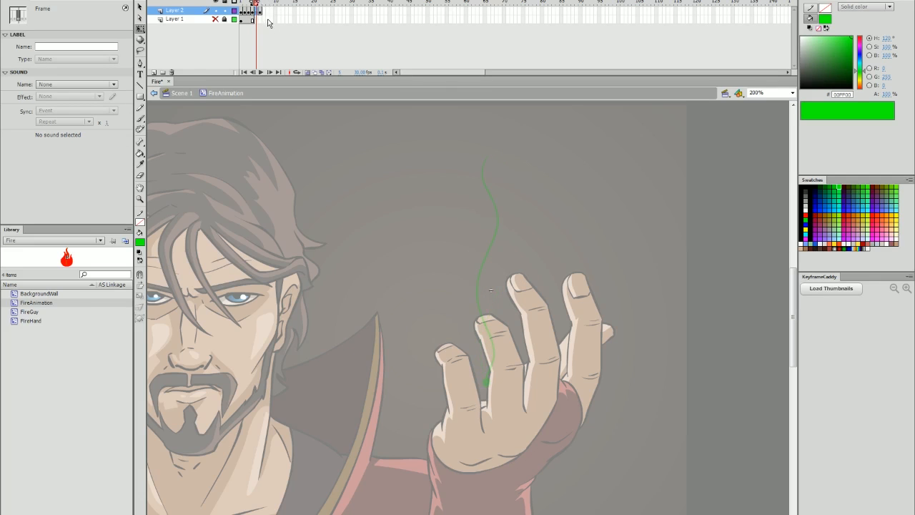
{"action": "left_click_drag", "start_coordinate": [259, 2], "coordinate": [264, 3]}
{"action": "key", "text": "b"}
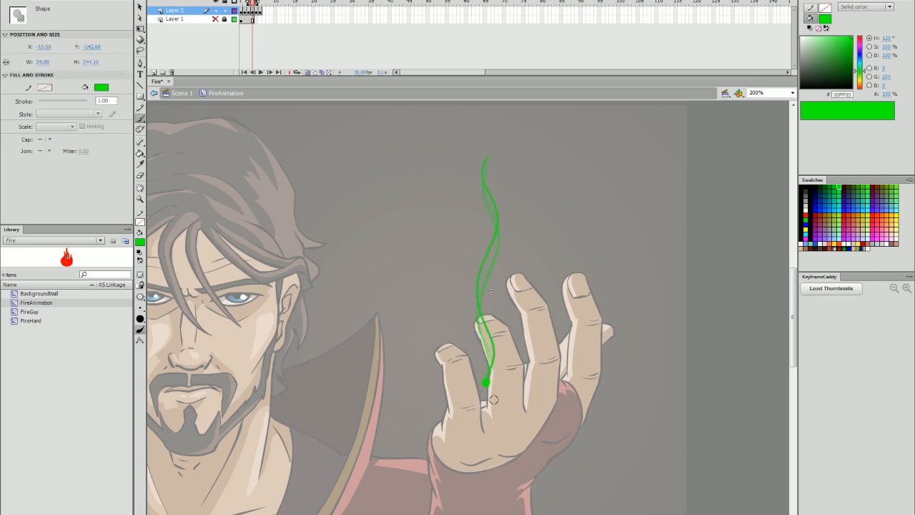
- Play and scrub the six-frame guide line sequence to check how its wave motion cycles
{"action": "left_click", "coordinate": [262, 12]}
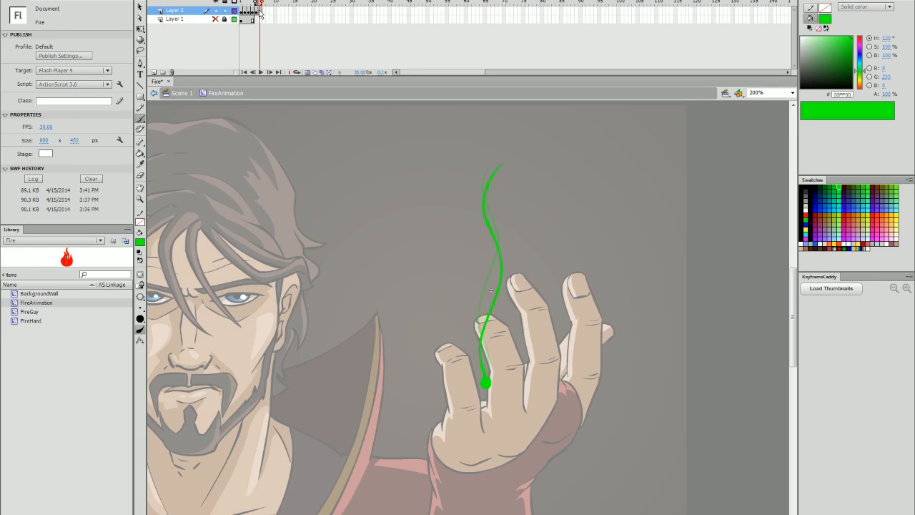
{"action": "left_click", "coordinate": [262, 19]}
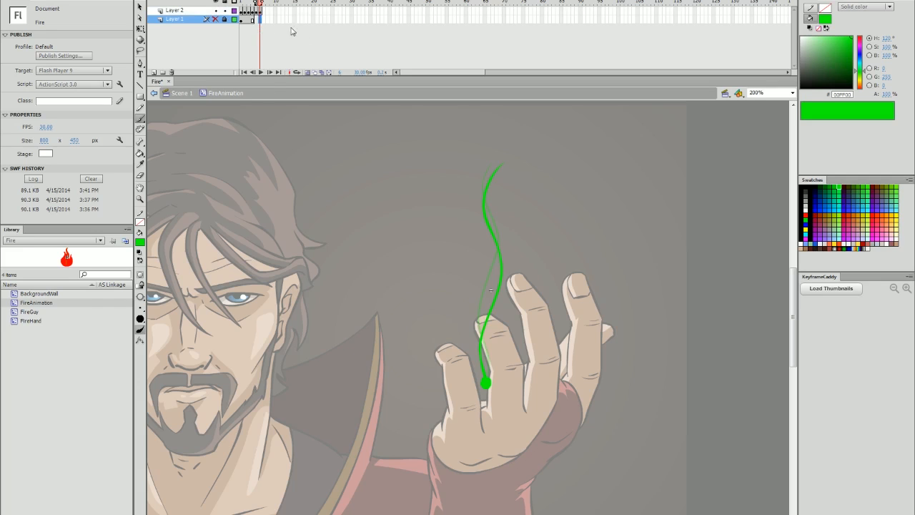
{"action": "left_click", "coordinate": [250, 8]}
{"action": "left_click", "coordinate": [241, 11]}
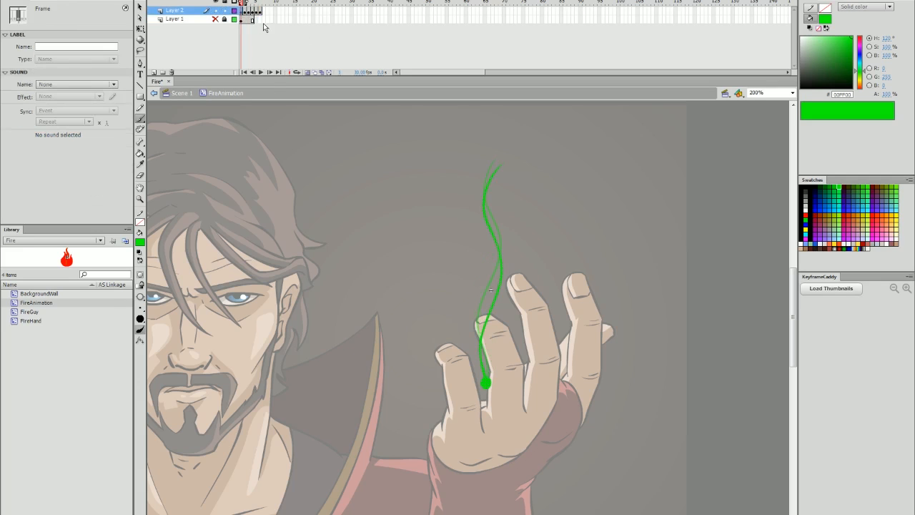
{"action": "left_click_drag", "start_coordinate": [240, 16], "coordinate": [267, 15]}
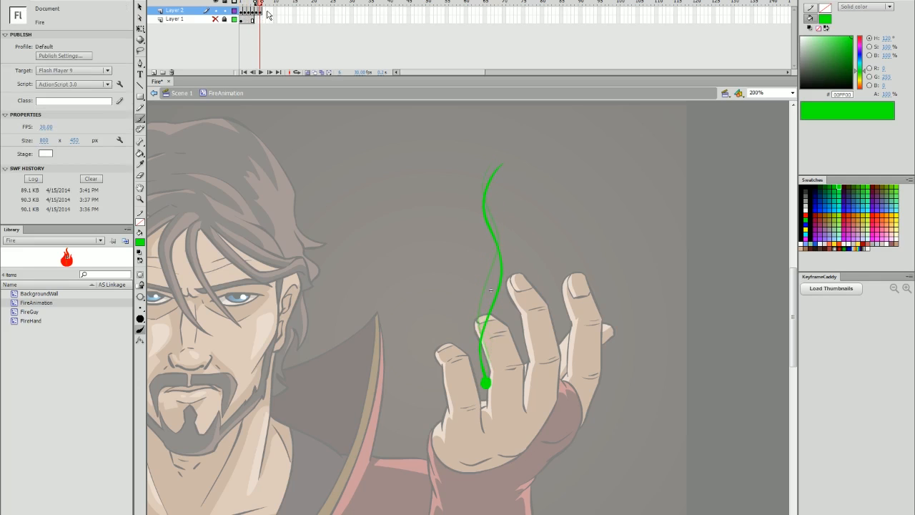
{"action": "key", "text": "Return"}
{"action": "key", "text": "Return"}
{"action": "left_click_drag", "start_coordinate": [246, 7], "coordinate": [236, 11]}
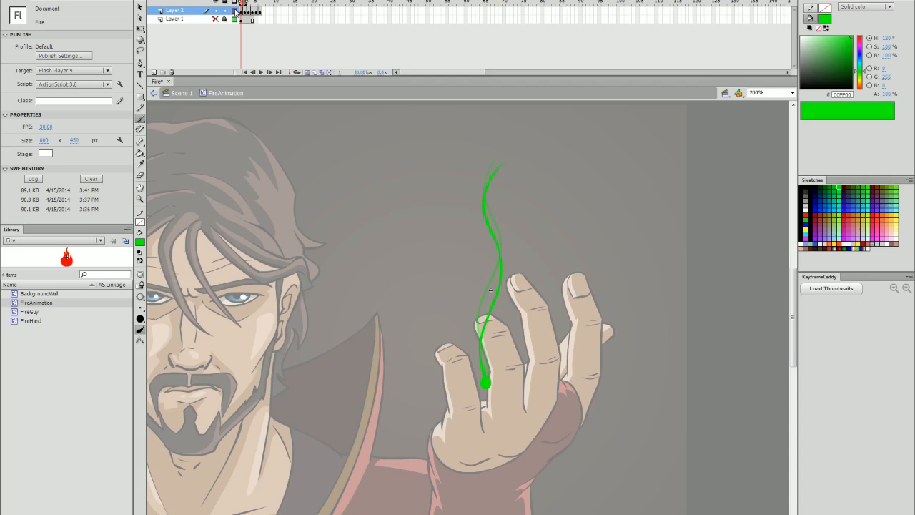
- Extend every guide line keyframe on Layer 2 by one frame so each drawing holds for two frames
{"action": "key", "text": "F5"}
{"action": "key", "text": "period"}
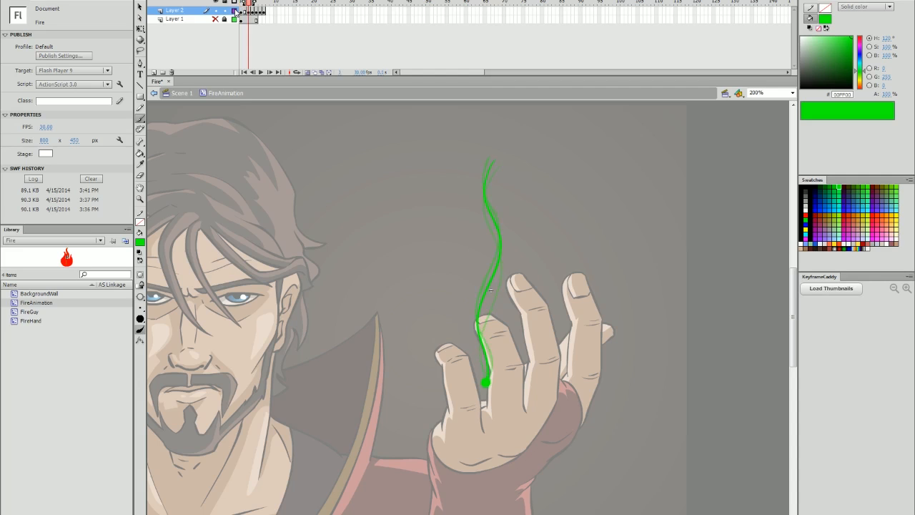
{"action": "key", "text": "F5"}
{"action": "key", "text": "period"}
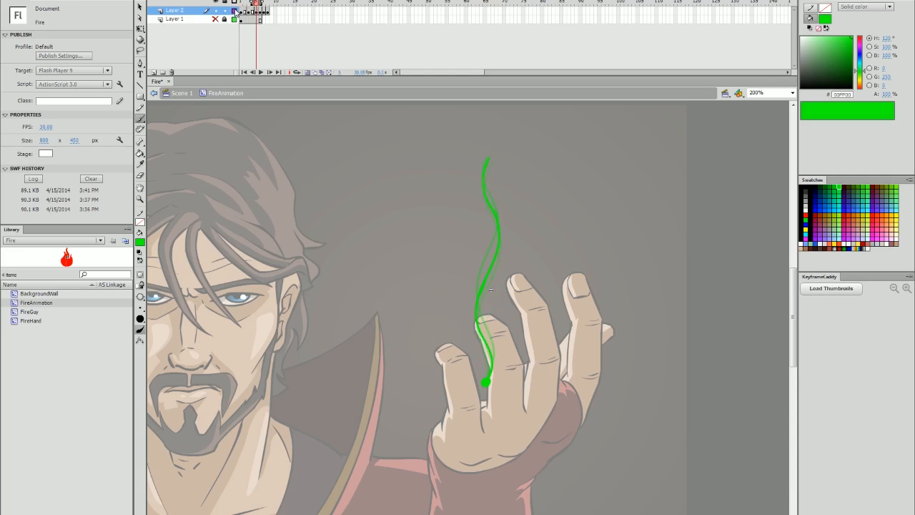
{"action": "key", "text": "F5"}
{"action": "key", "text": "Return"}
- Step forward and backward through the extended sequence from frame 1 to examine the timing and smoothness of the wave motion
{"action": "left_click", "coordinate": [241, 11]}
{"action": "key", "text": "b"}
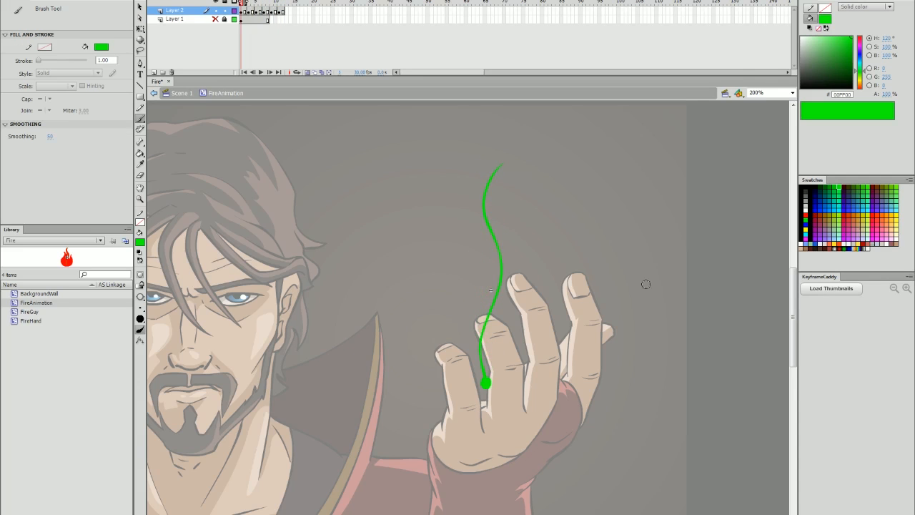
{"action": "key", "text": "period"}
{"action": "key", "text": "period"}
{"action": "key", "text": "period"}
{"action": "key", "text": "period"}
{"action": "key", "text": "period"}
{"action": "key", "text": "period"}
{"action": "key", "text": "period"}
{"action": "key", "text": "period"}
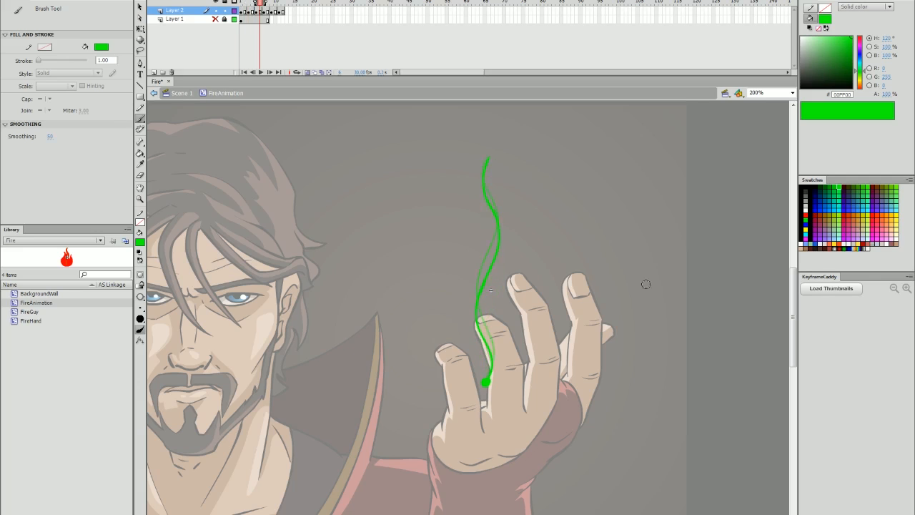
{"action": "key", "text": "period"}
{"action": "key", "text": "period"}
{"action": "key", "text": "period"}
{"action": "key", "text": "comma"}
{"action": "key", "text": "comma"}
{"action": "key", "text": "comma"}
{"action": "key", "text": "comma"}
{"action": "key", "text": "comma"}
{"action": "key", "text": "comma"}
{"action": "key", "text": "comma"}
{"action": "key", "text": "comma"}
{"action": "key", "text": "comma"}
{"action": "key", "text": "comma"}
{"action": "key", "text": "comma"}
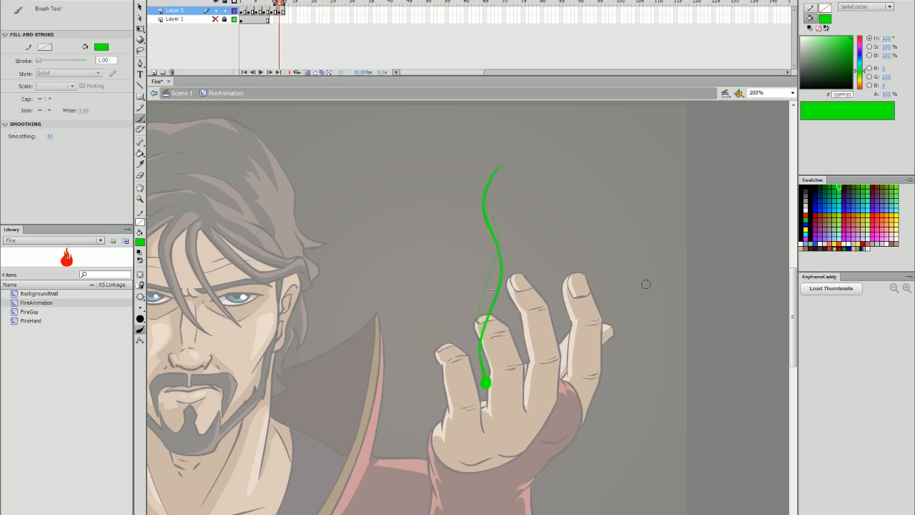
{"action": "key", "text": "period"}
{"action": "key", "text": "period"}
{"action": "key", "text": "period"}
{"action": "key", "text": "period"}
{"action": "key", "text": "period"}
{"action": "key", "text": "period"}
{"action": "key", "text": "period"}
{"action": "key", "text": "period"}
{"action": "key", "text": "period"}
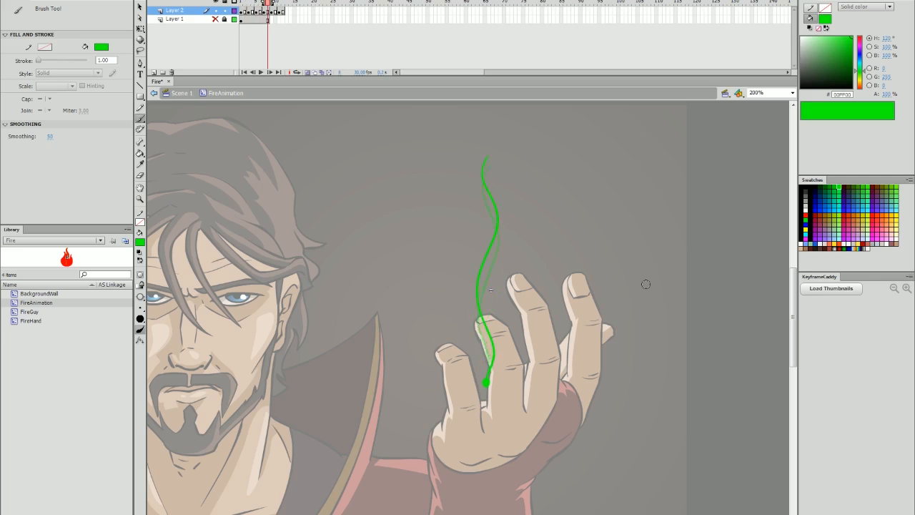
{"action": "key", "text": "period"}
{"action": "key", "text": "period"}
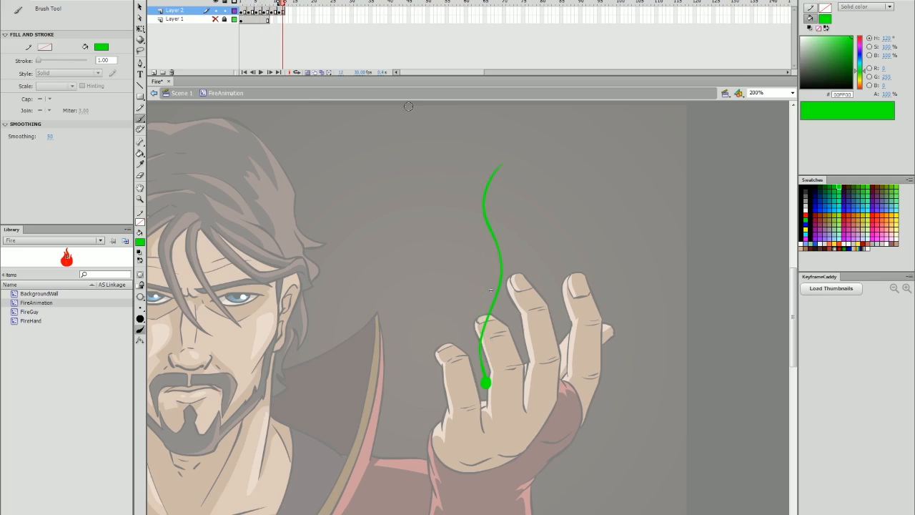
- Insert blank keyframes between the existing guide line drawings on Layer 2, at frames 2, 4, 6, 8 and 10
{"action": "left_click", "coordinate": [245, 11]}
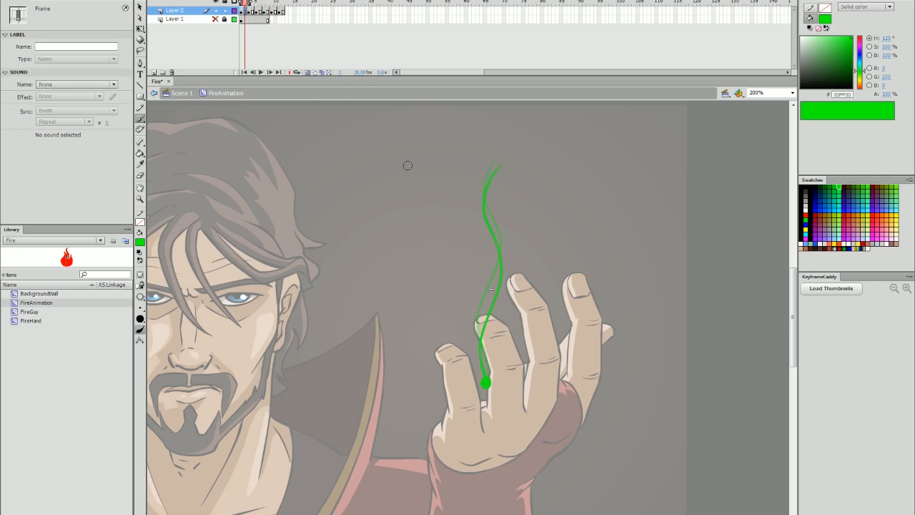
{"action": "key", "text": "comma"}
{"action": "left_click", "coordinate": [253, 11]}
{"action": "key", "text": "F7"}
{"action": "left_click", "coordinate": [257, 11]}
{"action": "left_click", "coordinate": [264, 11]}
{"action": "left_click", "coordinate": [260, 12]}
{"action": "key", "text": "F7"}
{"action": "left_click", "coordinate": [267, 12]}
{"action": "key", "text": "F7"}
{"action": "left_click", "coordinate": [275, 12]}
{"action": "key", "text": "F7"}
{"action": "left_click", "coordinate": [283, 12]}
- Brush in-between guide lines on the blank keyframes at frames 2 and 4, midway between their neighbouring drawings
{"action": "left_click_drag", "start_coordinate": [251, 2], "coordinate": [244, 10]}
{"action": "left_click", "coordinate": [244, 12]}
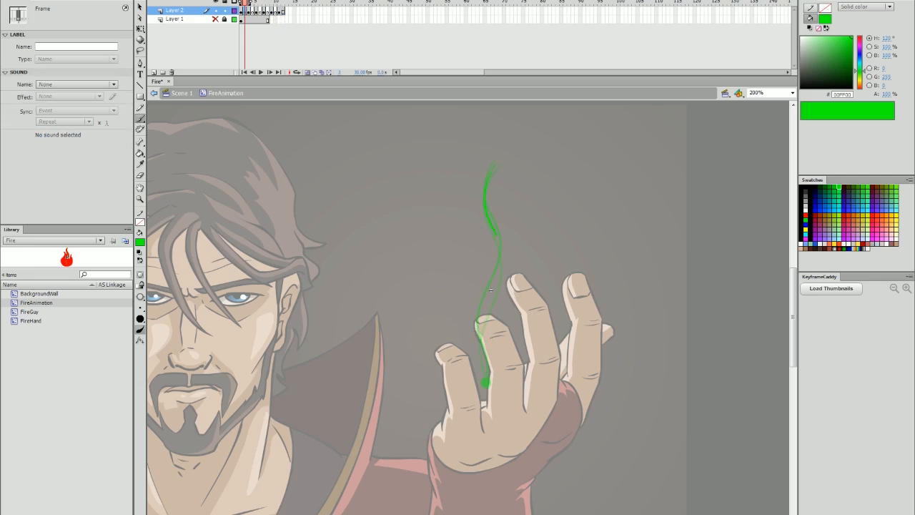
{"action": "left_click_drag", "start_coordinate": [483, 319], "coordinate": [486, 383]}
{"action": "key", "text": "."}
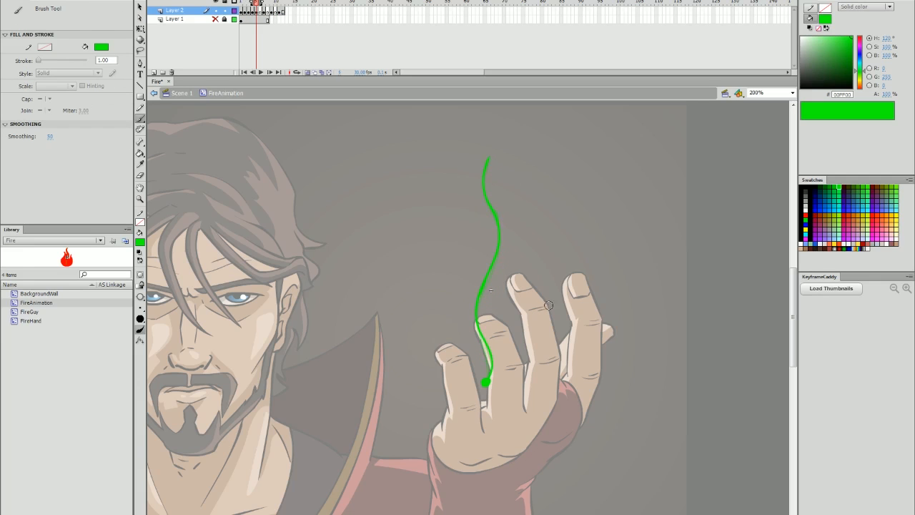
- Brush in-between guide lines on frame 6 and the remaining blank keyframes, and save the file
{"action": "key", "text": "."}
{"action": "right_click", "coordinate": [499, 336]}
{"action": "left_click", "coordinate": [488, 166]}
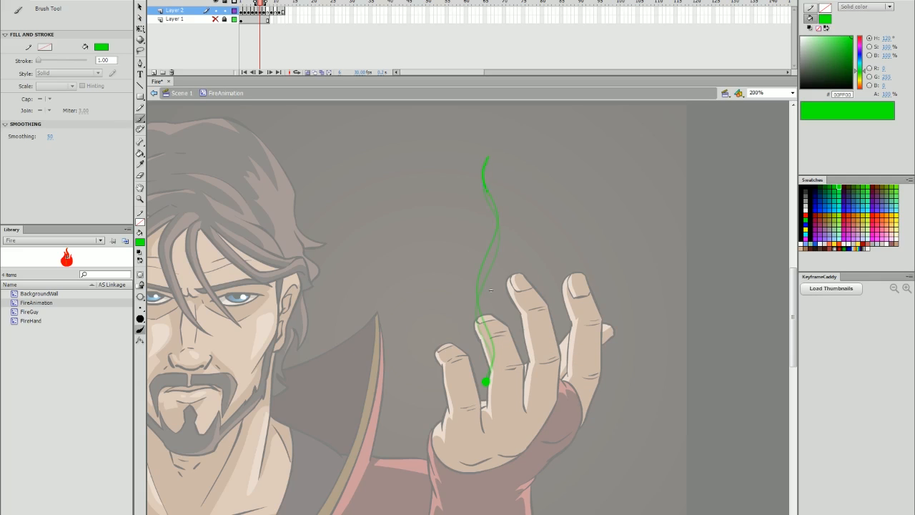
{"action": "left_click_drag", "start_coordinate": [477, 319], "coordinate": [493, 359]}
{"action": "key", "text": "comma"}
{"action": "key", "text": "ctrl+s"}
- Return to frame 1 and play the completed guide line animation through to its last frame
{"action": "left_click", "coordinate": [261, 6]}
{"action": "mouse_move", "coordinate": [261, 6]}
{"action": "left_mouse_down"}
{"action": "mouse_move", "coordinate": [280, 9]}
{"action": "mouse_move", "coordinate": [241, 14]}
{"action": "mouse_move", "coordinate": [280, 20]}
{"action": "mouse_move", "coordinate": [243, 23]}
{"action": "mouse_move", "coordinate": [279, 22]}
{"action": "mouse_move", "coordinate": [246, 23]}
{"action": "mouse_move", "coordinate": [236, 37]}
{"action": "left_mouse_up"}
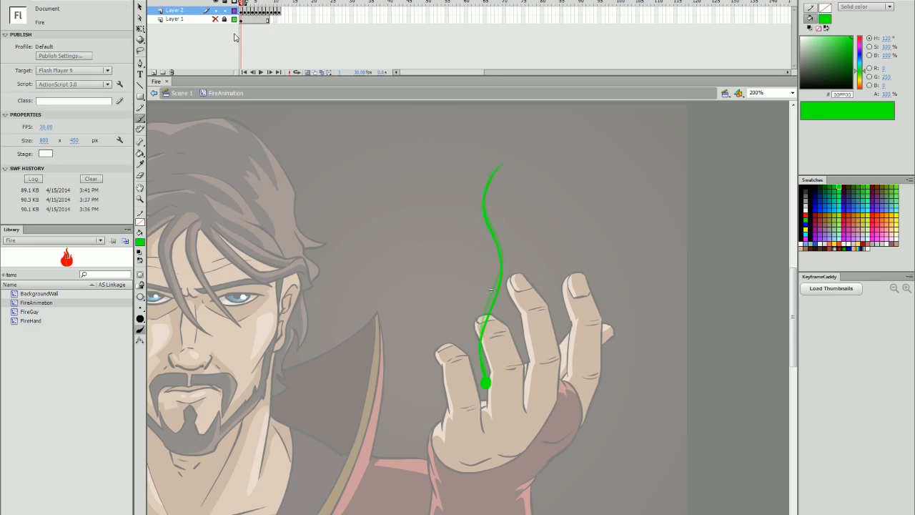
{"action": "key", "text": "Return"}
{"action": "key", "text": "v"}
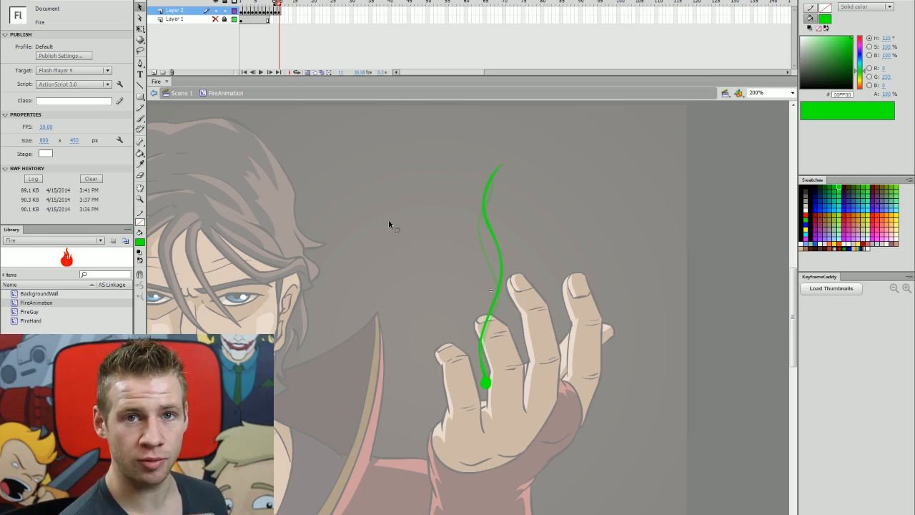
- Turn on loop playback over frames 1 to 11, play the cycle, and compare its last frame with frame 1
{"action": "left_click", "coordinate": [298, 76]}
{"action": "left_click", "coordinate": [262, 4]}
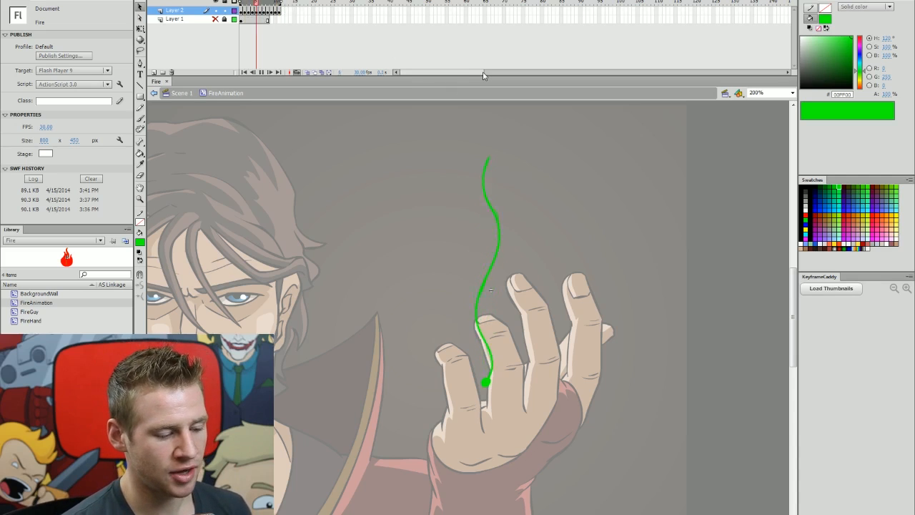
{"action": "key", "text": "Return"}
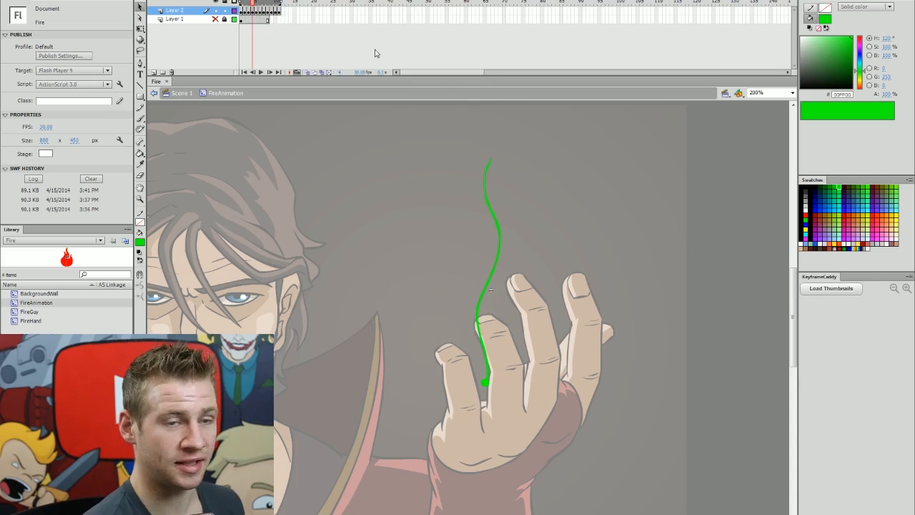
{"action": "left_click", "coordinate": [279, 5]}
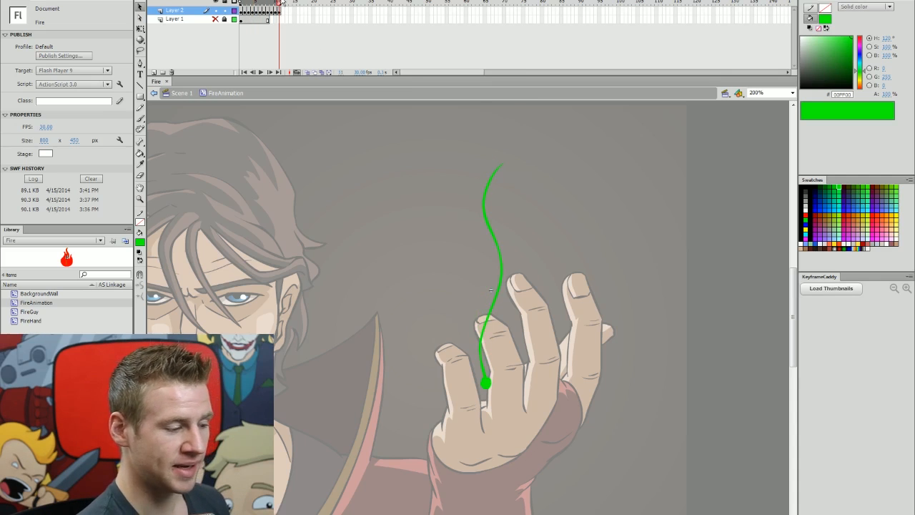
{"action": "left_click", "coordinate": [241, 4]}
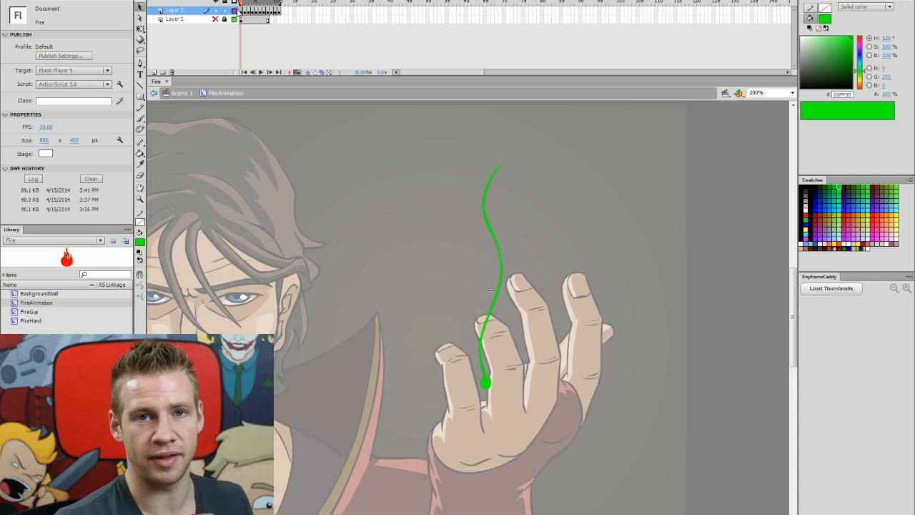
- Remove frame 11, the duplicate end drawing, from Layer 2 and extend Layer 1 through frame 10
{"action": "left_click", "coordinate": [279, 10]}
{"action": "right_click", "coordinate": [279, 10]}
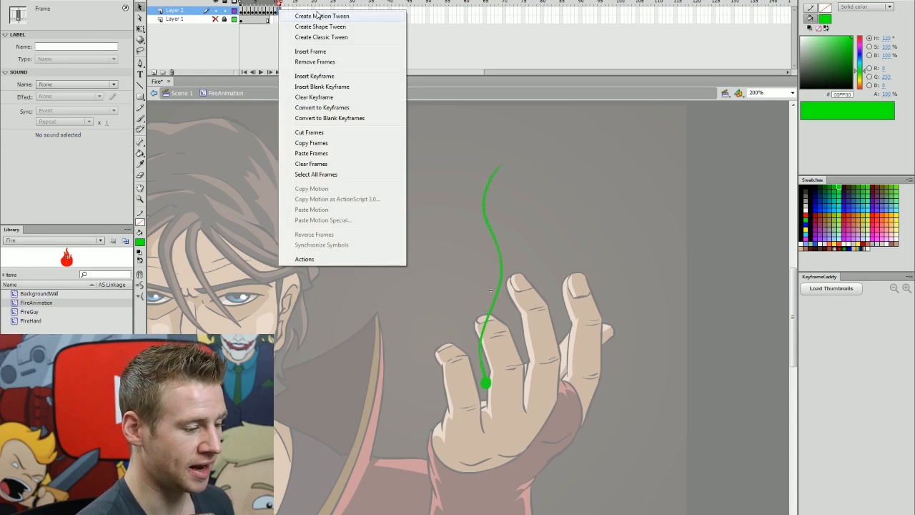
{"action": "left_click", "coordinate": [334, 65]}
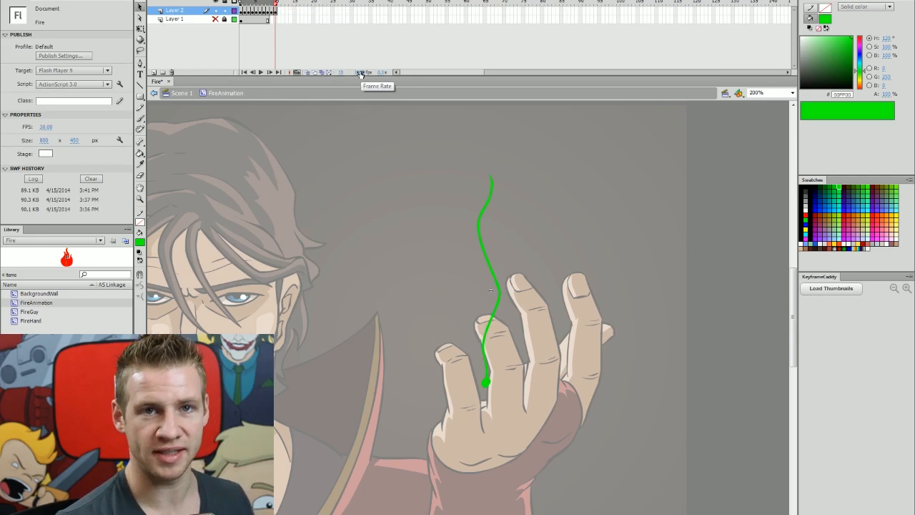
{"action": "left_click", "coordinate": [277, 19]}
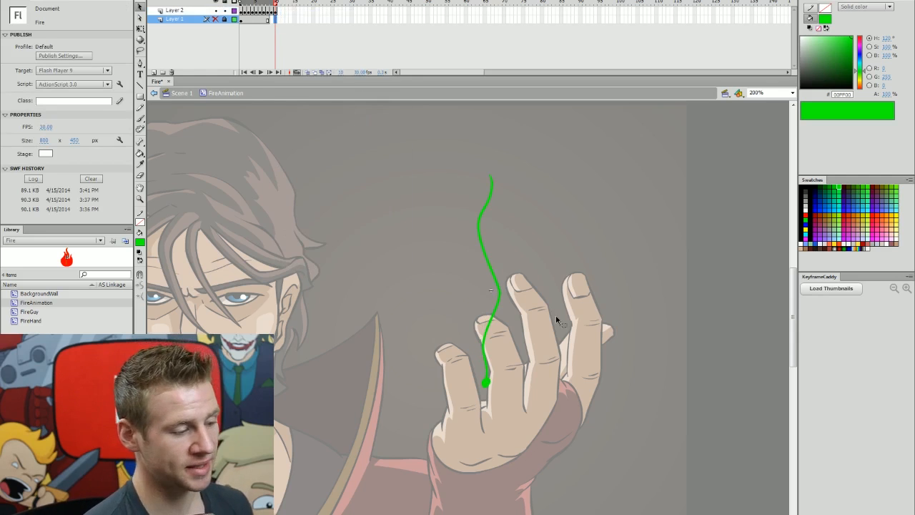
{"action": "key", "text": "F5"}
- Play the shortened guide line cycle in a loop, turn off loop playback, and replay it from frame 1
{"action": "left_click_drag", "start_coordinate": [287, 2], "coordinate": [305, 24]}
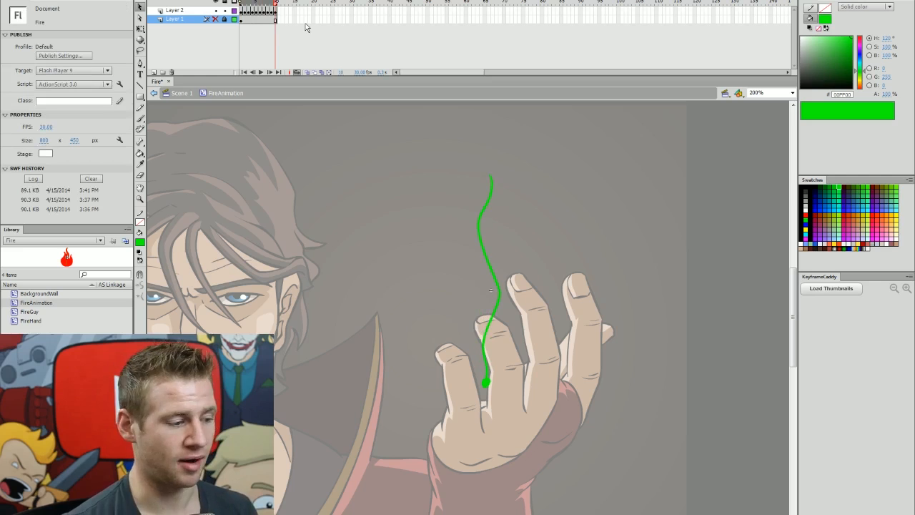
{"action": "key", "text": "Return"}
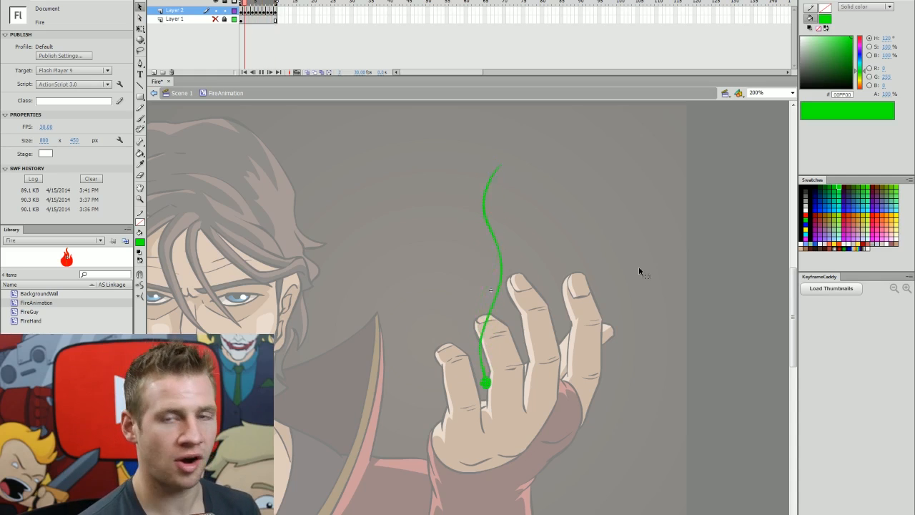
{"action": "left_click", "coordinate": [298, 73]}
{"action": "left_click_drag", "start_coordinate": [264, 3], "coordinate": [234, 15]}
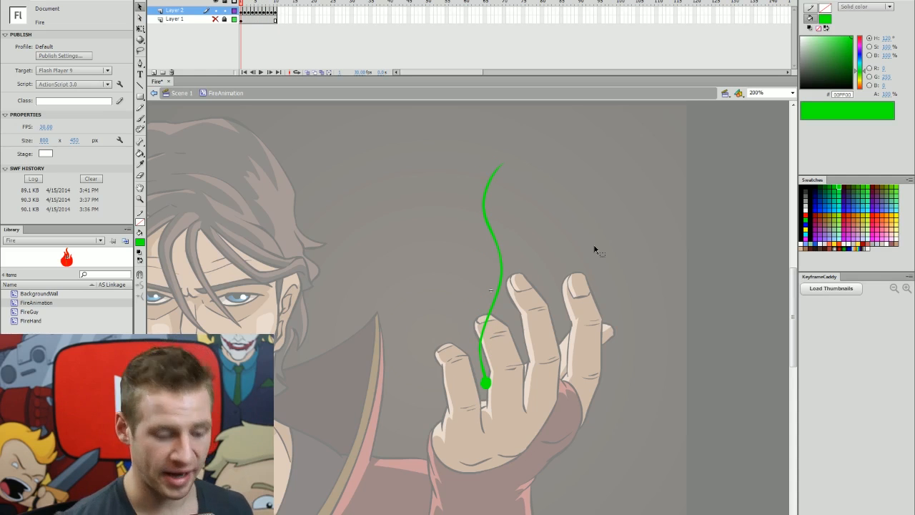
{"action": "key", "text": "Return"}
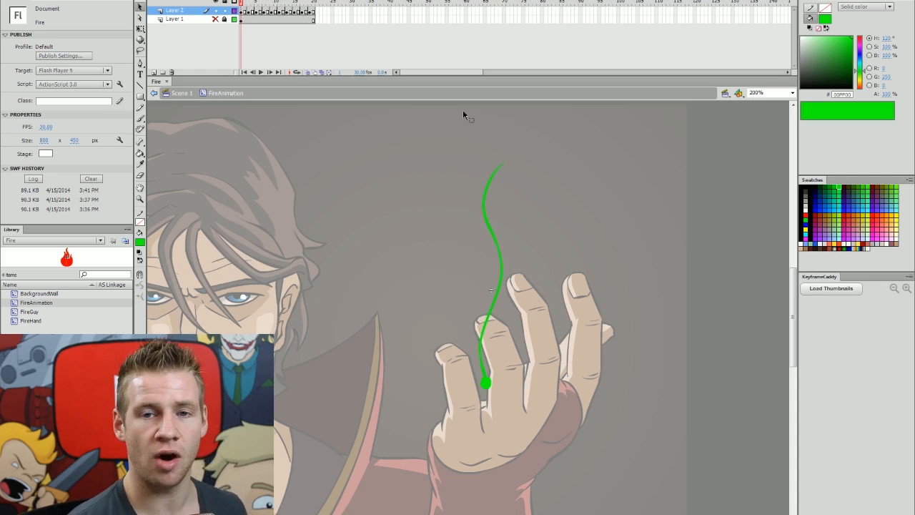
- Lock Layer 2 and display it as outlines, and make Layer 1 visible and unlocked for drawing
{"action": "left_click", "coordinate": [225, 11]}
{"action": "left_click", "coordinate": [233, 11]}
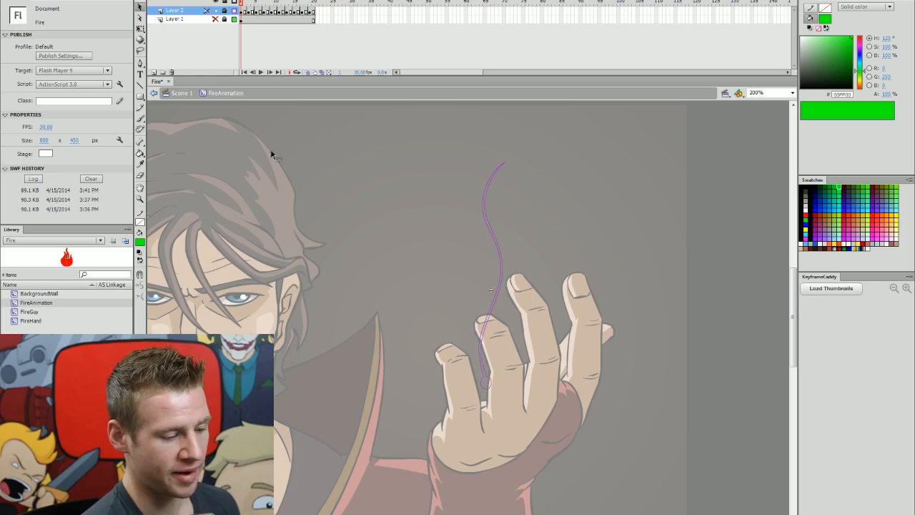
{"action": "left_click", "coordinate": [216, 19]}
{"action": "left_click", "coordinate": [254, 20]}
{"action": "left_click", "coordinate": [636, 283]}
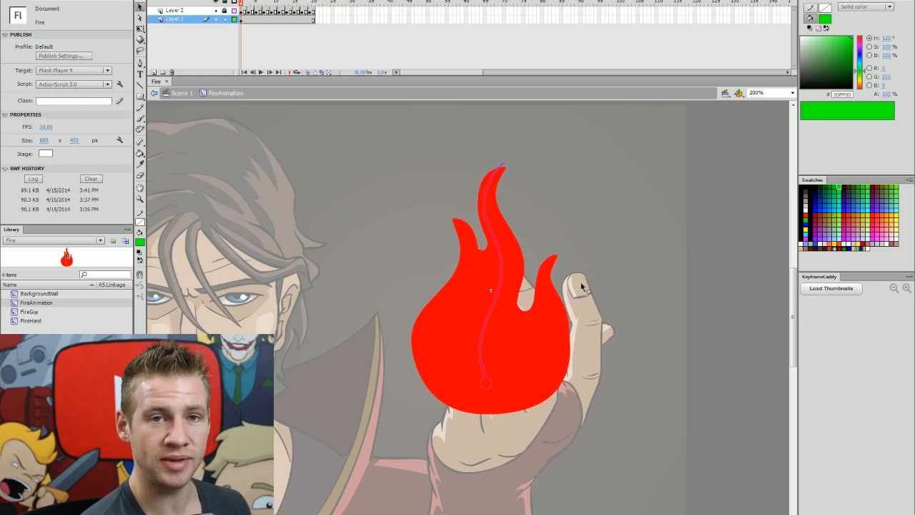
- Set the brush fill to red FF0000 and insert a blank keyframe at frame 3 of Layer 1
{"action": "left_click", "coordinate": [806, 215]}
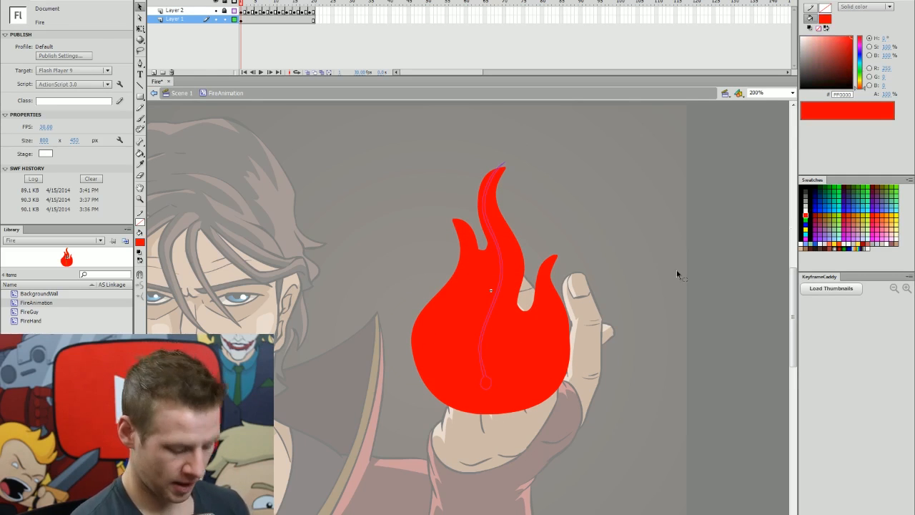
{"action": "key", "text": "b"}
{"action": "key", "text": "period"}
{"action": "key", "text": "period"}
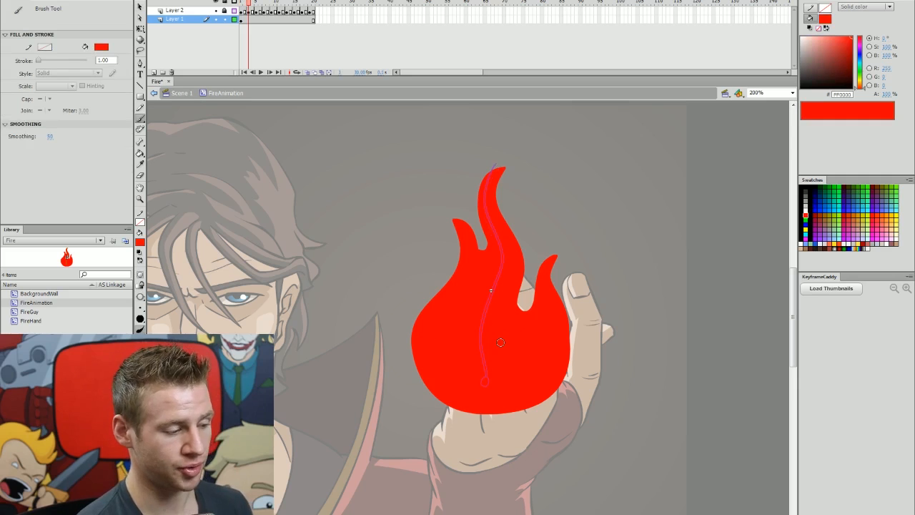
{"action": "key", "text": "F7"}
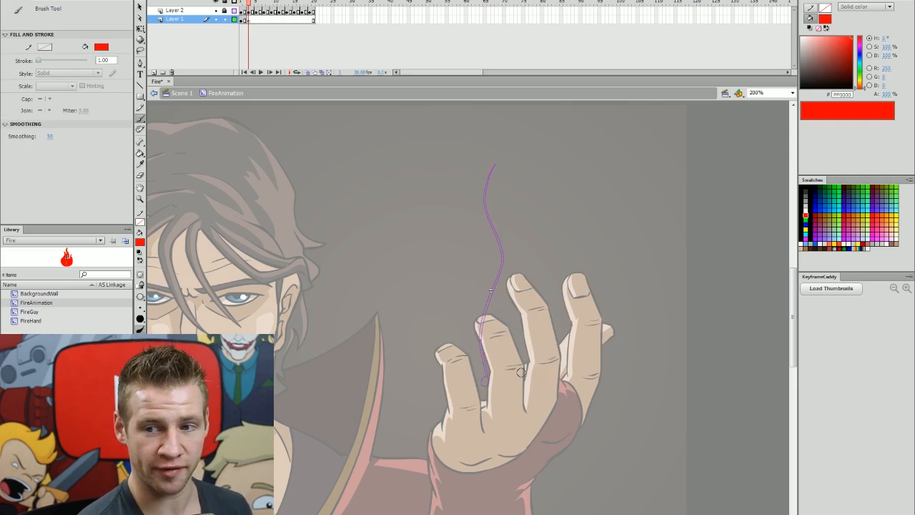
{"action": "key", "text": "comma"}
{"action": "key", "text": "comma"}
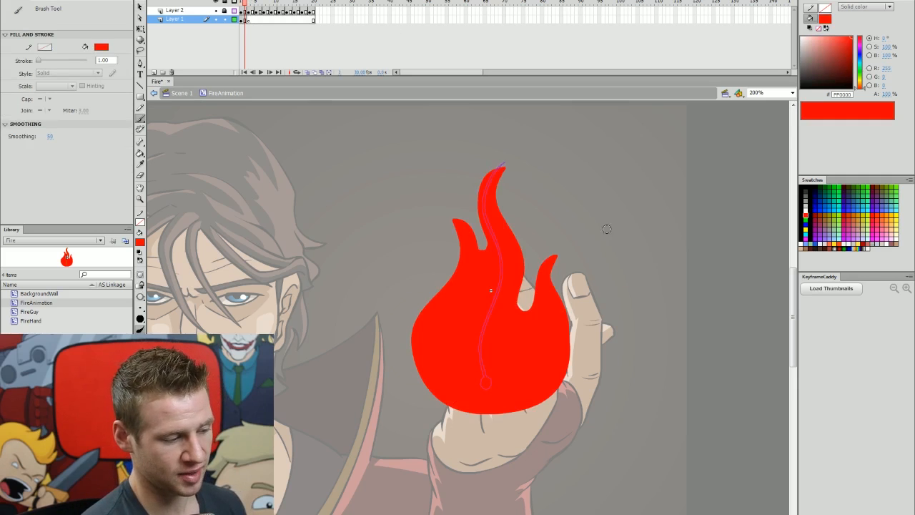
- Turn on onion skinning at frame 3 so the preceding flame drawing shows faintly as a reference
{"action": "key", "text": "period"}
{"action": "key", "text": "period"}
{"action": "left_click", "coordinate": [314, 73]}
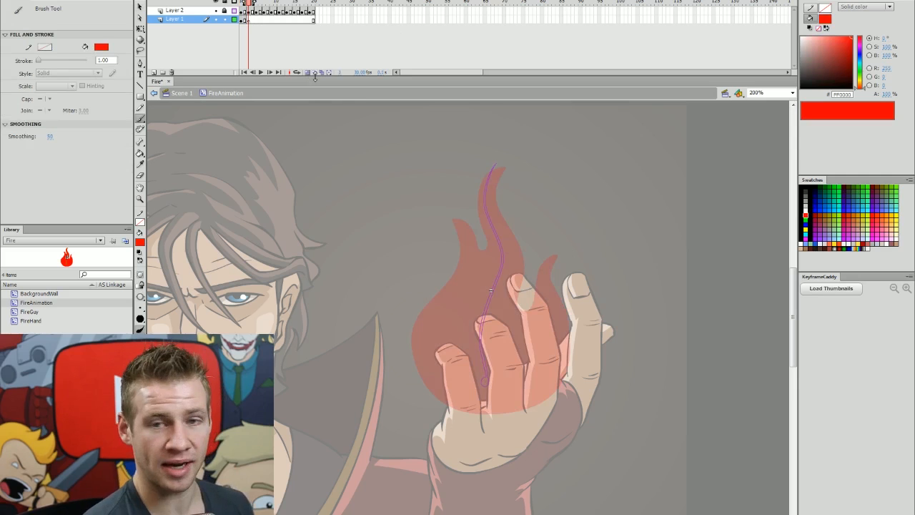
{"action": "left_click", "coordinate": [248, 4]}
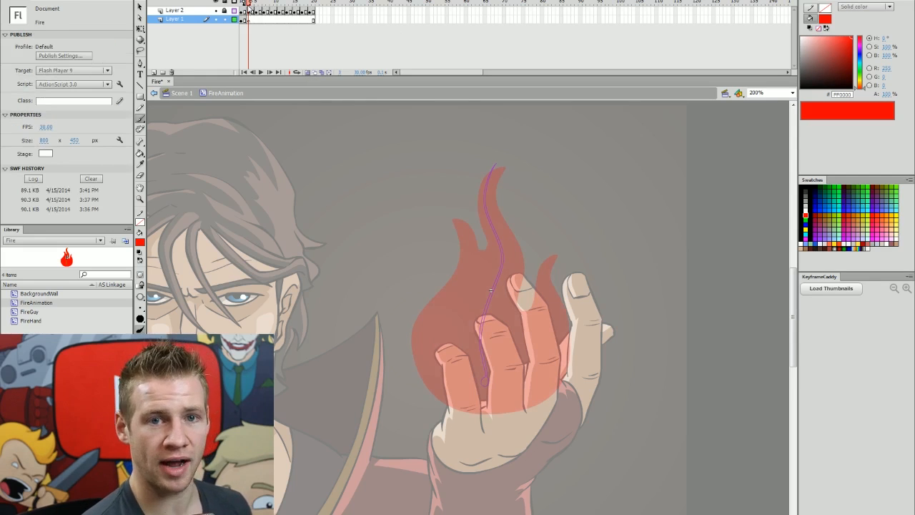
{"action": "key", "text": "comma"}
{"action": "key", "text": "period"}
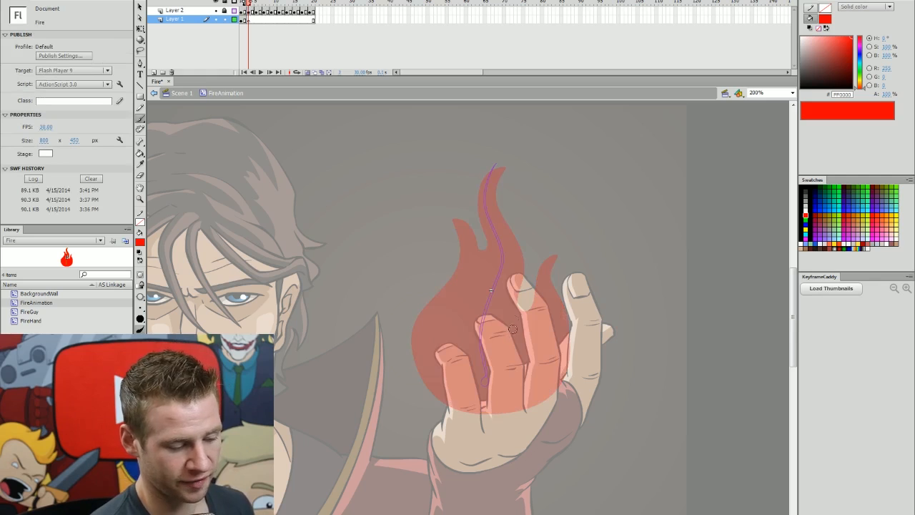
- Brush a three-tipped flame outline on frame 3, its centre tip following the guide line, and fill it red
{"action": "mouse_move", "coordinate": [518, 276]}
{"action": "left_mouse_down"}
{"action": "mouse_move", "coordinate": [522, 226]}
{"action": "mouse_move", "coordinate": [492, 182]}
{"action": "mouse_move", "coordinate": [493, 165]}
{"action": "left_mouse_up"}
{"action": "key", "text": "v"}
{"action": "key", "text": "b"}
{"action": "mouse_move", "coordinate": [501, 413]}
{"action": "left_mouse_down"}
{"action": "mouse_move", "coordinate": [420, 376]}
{"action": "mouse_move", "coordinate": [455, 275]}
{"action": "mouse_move", "coordinate": [452, 216]}
{"action": "mouse_move", "coordinate": [483, 247]}
{"action": "left_mouse_up"}
{"action": "left_click_drag", "start_coordinate": [494, 168], "coordinate": [485, 246]}
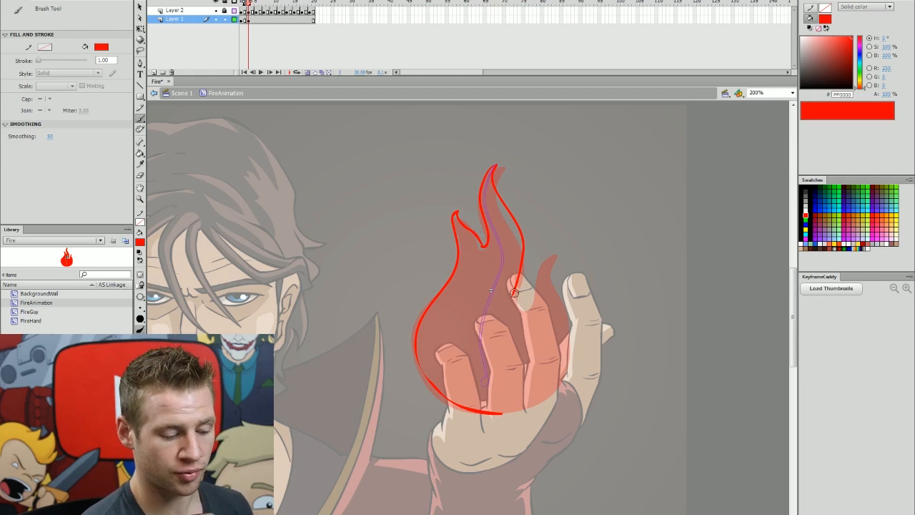
{"action": "mouse_move", "coordinate": [528, 289]}
{"action": "left_mouse_down"}
{"action": "mouse_move", "coordinate": [553, 248]}
{"action": "mouse_move", "coordinate": [546, 266]}
{"action": "mouse_move", "coordinate": [564, 332]}
{"action": "mouse_move", "coordinate": [559, 369]}
{"action": "mouse_move", "coordinate": [534, 404]}
{"action": "mouse_move", "coordinate": [503, 413]}
{"action": "left_mouse_up"}
{"action": "key", "text": "k"}
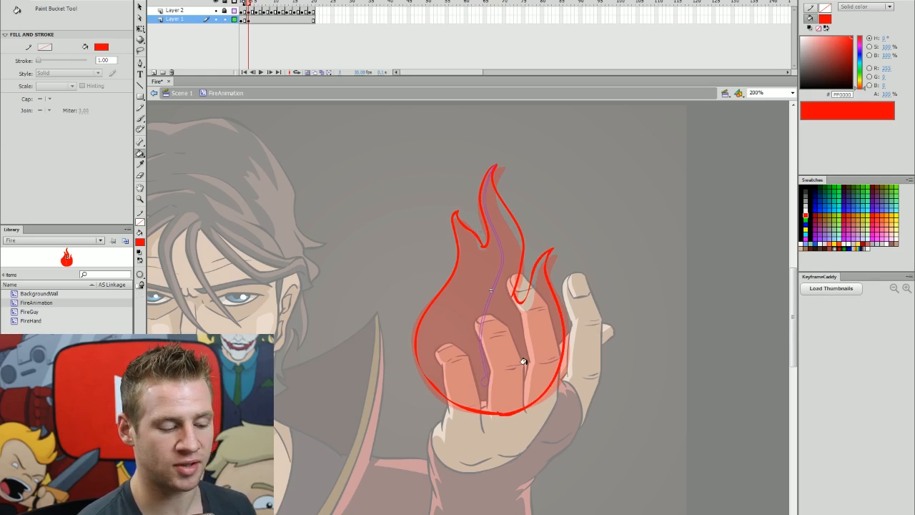
{"action": "key", "text": "b"}
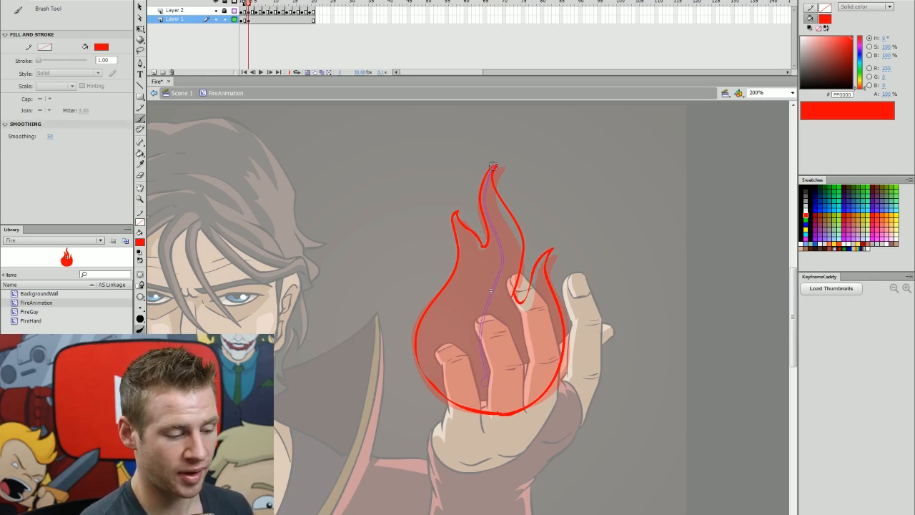
{"action": "key", "text": "k"}
{"action": "left_click", "coordinate": [490, 202]}
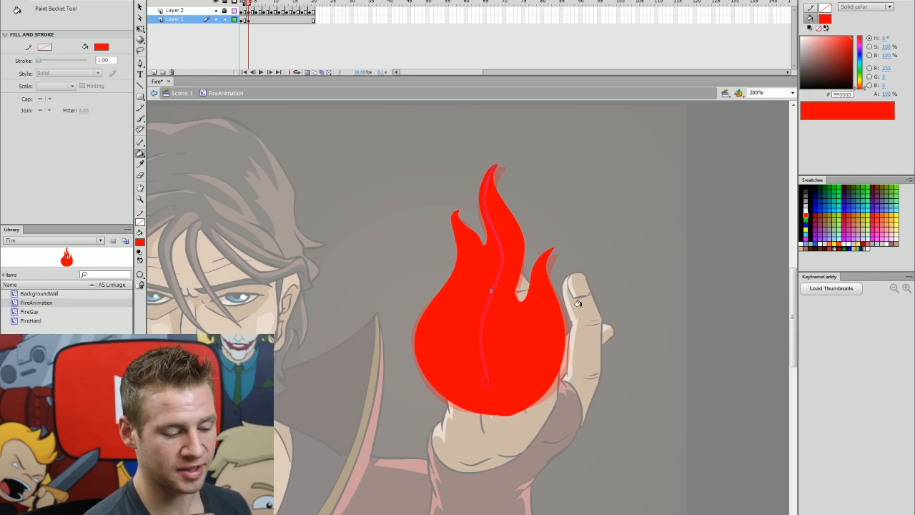
- Flip between the frame 3 flame and the preceding drawing, and undo the small test mark above the tip
{"action": "key", "text": "b"}
{"action": "key", "text": "comma"}
{"action": "key", "text": "period"}
{"action": "key", "text": "comma"}
{"action": "key", "text": "period"}
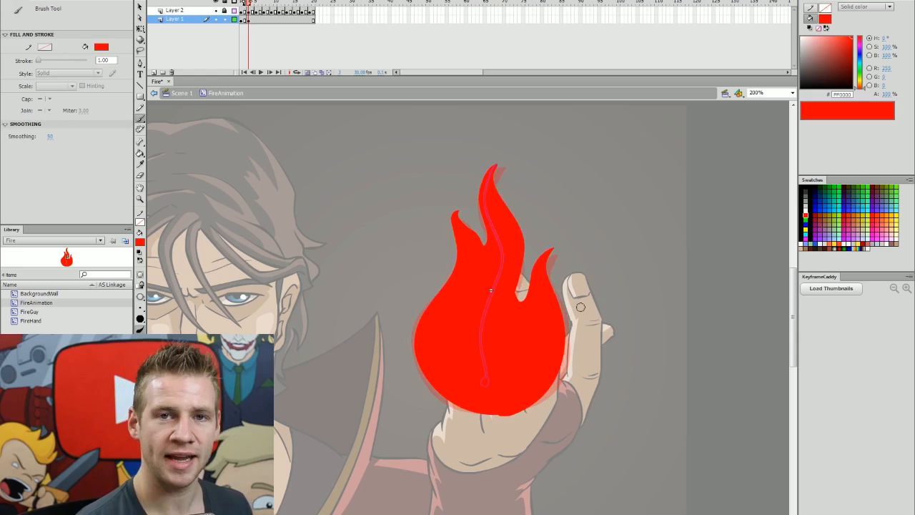
{"action": "mouse_move", "coordinate": [487, 133]}
{"action": "left_mouse_down"}
{"action": "mouse_move", "coordinate": [582, 221]}
{"action": "mouse_move", "coordinate": [490, 137]}
{"action": "left_mouse_up"}
{"action": "key", "text": "ctrl+z"}
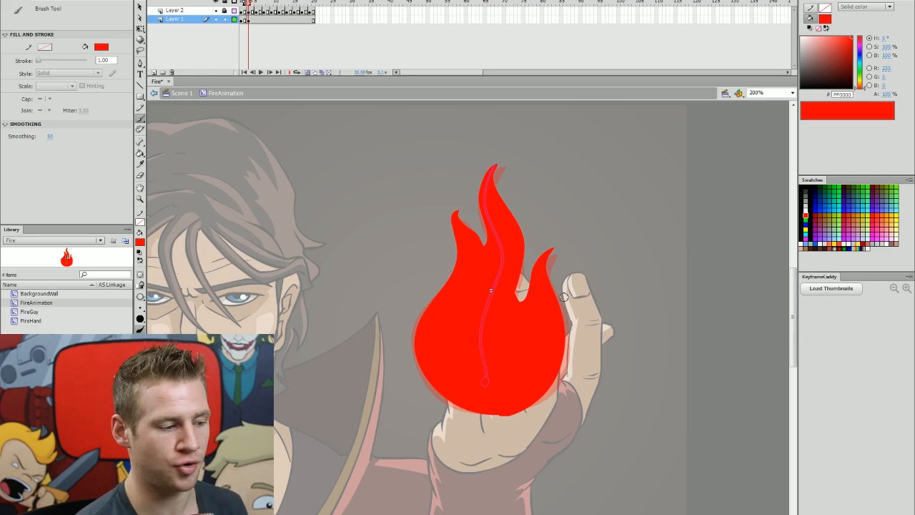
- Insert a blank keyframe at frame 5 of Layer 1 and brush the flame's taller centre tip and left tip
{"action": "left_click", "coordinate": [256, 19]}
{"action": "key", "text": "F7"}
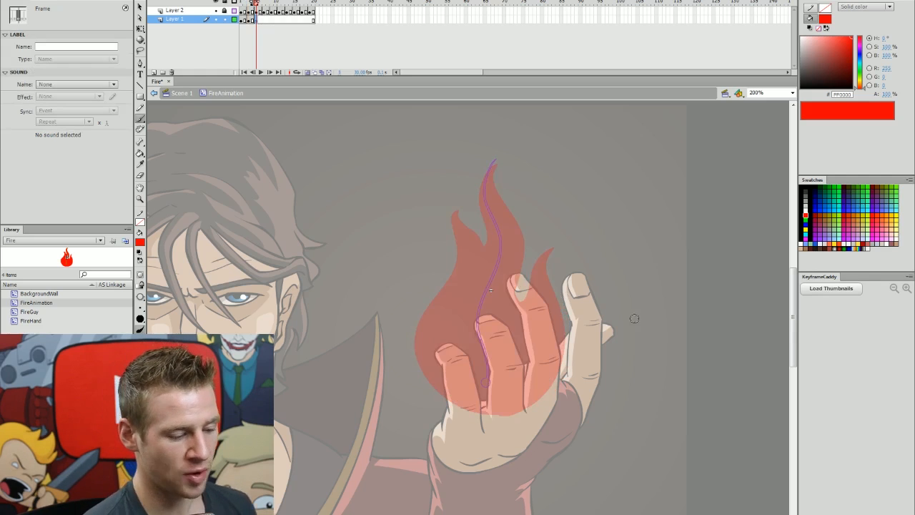
{"action": "mouse_move", "coordinate": [491, 147]}
{"action": "left_mouse_down"}
{"action": "mouse_move", "coordinate": [473, 173]}
{"action": "mouse_move", "coordinate": [487, 251]}
{"action": "left_mouse_up"}
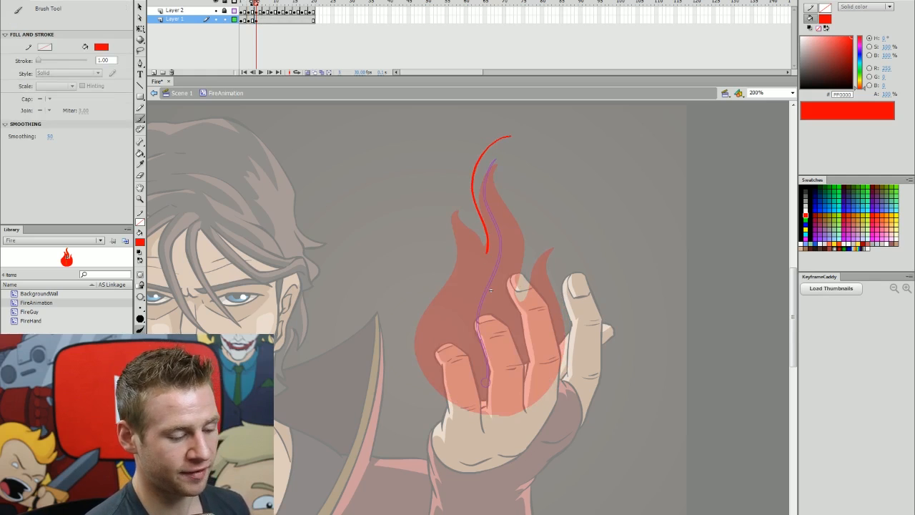
{"action": "mouse_move", "coordinate": [488, 189]}
{"action": "left_mouse_down"}
{"action": "mouse_move", "coordinate": [508, 231]}
{"action": "mouse_move", "coordinate": [512, 284]}
{"action": "left_mouse_up"}
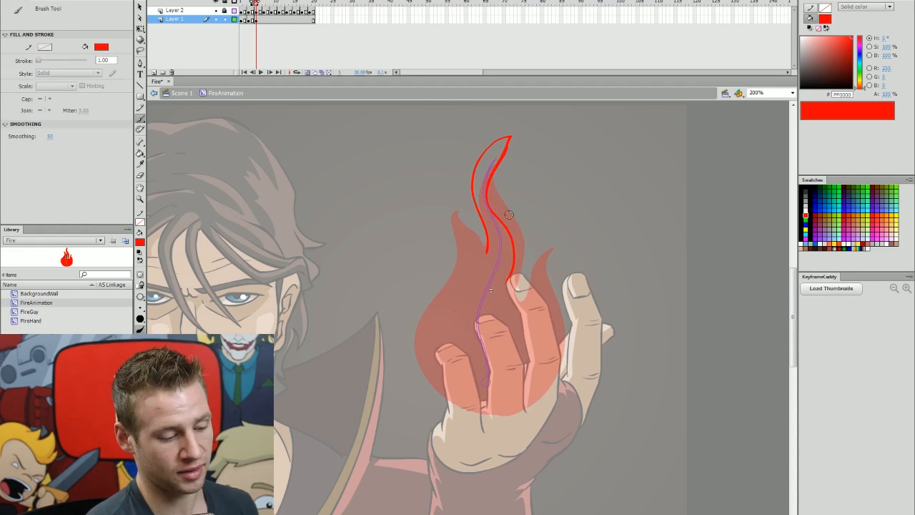
{"action": "mouse_move", "coordinate": [487, 250]}
{"action": "left_mouse_down"}
{"action": "mouse_move", "coordinate": [452, 199]}
{"action": "mouse_move", "coordinate": [454, 287]}
{"action": "left_mouse_up"}
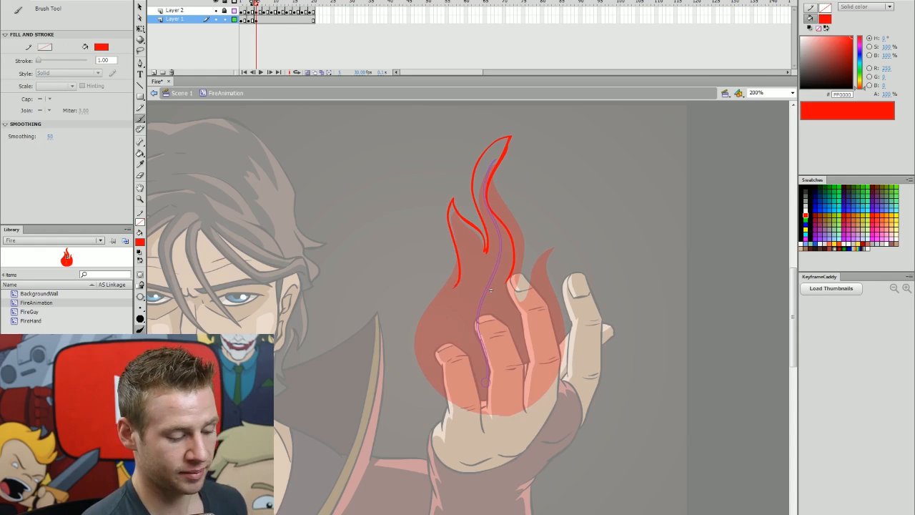
- Brush the frame 5 flame's rounded base with a bulge on its left, add the right tip, and fill it red
{"action": "mouse_move", "coordinate": [433, 291]}
{"action": "left_mouse_down"}
{"action": "mouse_move", "coordinate": [419, 319]}
{"action": "mouse_move", "coordinate": [419, 358]}
{"action": "mouse_move", "coordinate": [476, 409]}
{"action": "mouse_move", "coordinate": [537, 397]}
{"action": "mouse_move", "coordinate": [560, 358]}
{"action": "left_mouse_up"}
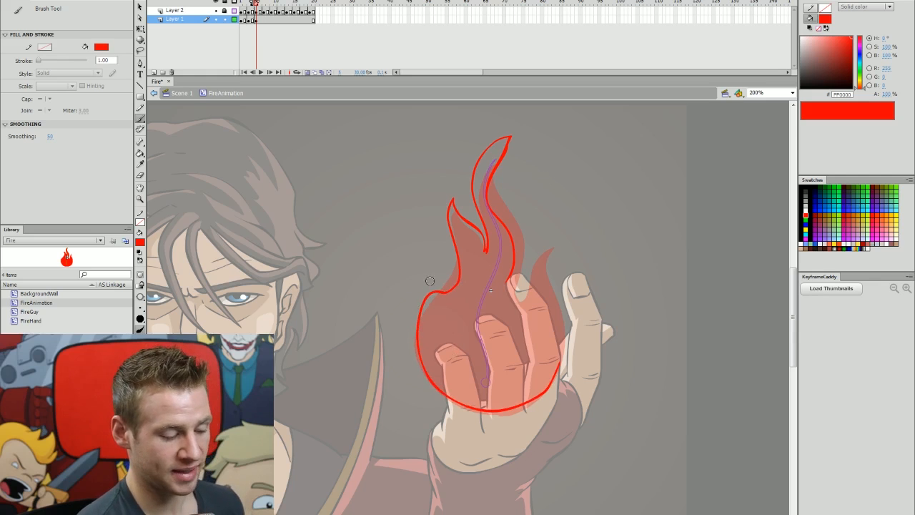
{"action": "left_click_drag", "start_coordinate": [429, 281], "coordinate": [423, 265]}
{"action": "key", "text": "ctrl+z"}
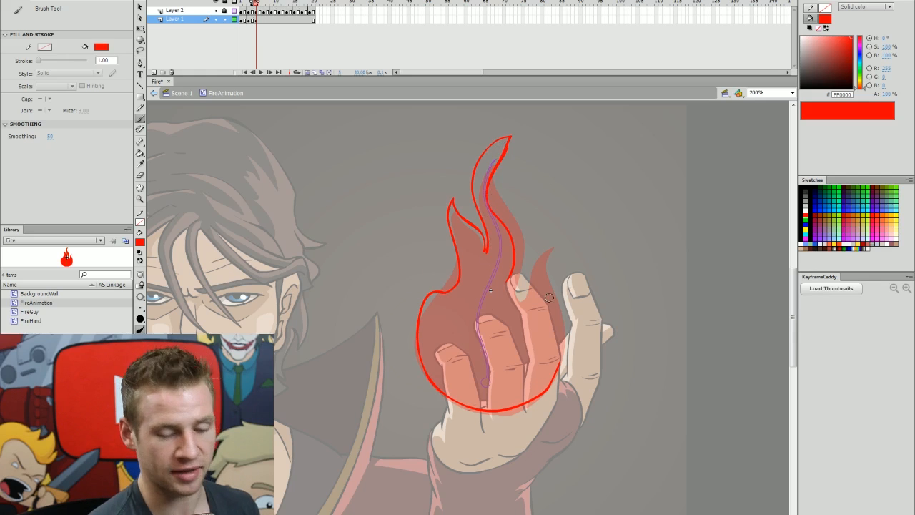
{"action": "mouse_move", "coordinate": [512, 283]}
{"action": "left_mouse_down"}
{"action": "mouse_move", "coordinate": [542, 239]}
{"action": "mouse_move", "coordinate": [563, 313]}
{"action": "mouse_move", "coordinate": [555, 360]}
{"action": "left_mouse_up"}
{"action": "key", "text": "k"}
{"action": "left_click", "coordinate": [529, 372]}
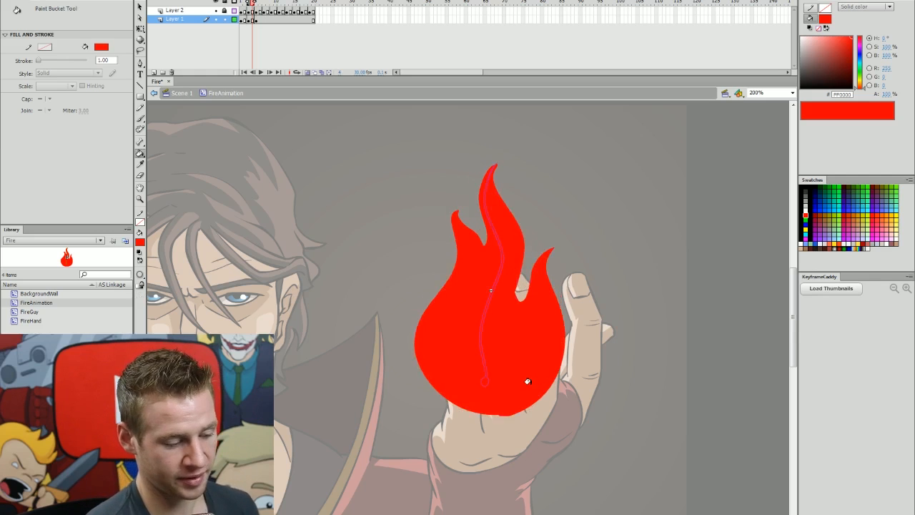
- Flip back and forth through frames 1 to 6 to check the motion of the three flame drawings
{"action": "key", "text": "comma"}
{"action": "key", "text": "period"}
{"action": "key", "text": "period"}
{"action": "key", "text": "period"}
{"action": "key", "text": "period"}
{"action": "key", "text": "comma"}
{"action": "key", "text": "comma"}
{"action": "key", "text": "comma"}
{"action": "key", "text": "comma"}
{"action": "key", "text": "comma"}
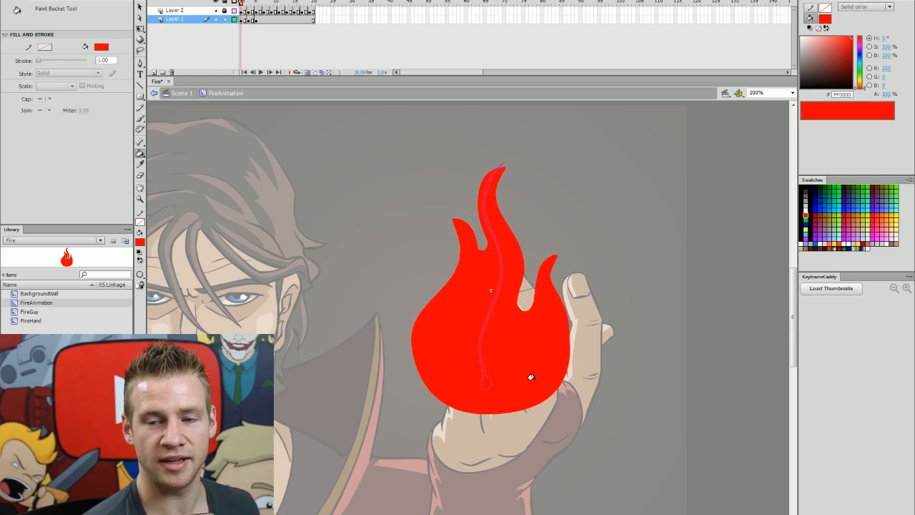
{"action": "key", "text": "period"}
{"action": "key", "text": "period"}
{"action": "key", "text": "period"}
{"action": "key", "text": "period"}
{"action": "key", "text": "period"}
{"action": "key", "text": "comma"}
{"action": "key", "text": "comma"}
{"action": "key", "text": "comma"}
{"action": "key", "text": "comma"}
{"action": "key", "text": "comma"}
{"action": "key", "text": "period"}
{"action": "key", "text": "period"}
{"action": "key", "text": "period"}
{"action": "key", "text": "period"}
{"action": "key", "text": "period"}
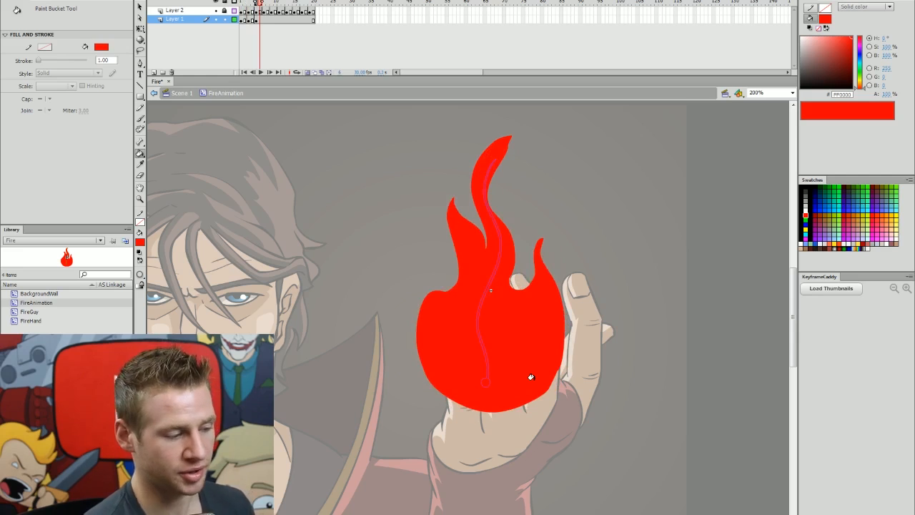
- Insert a blank keyframe at frame 7 of Layer 1 and brush a detached flame tip filled with red
{"action": "left_click", "coordinate": [264, 20]}
{"action": "key", "text": "F7"}
{"action": "key", "text": "b"}
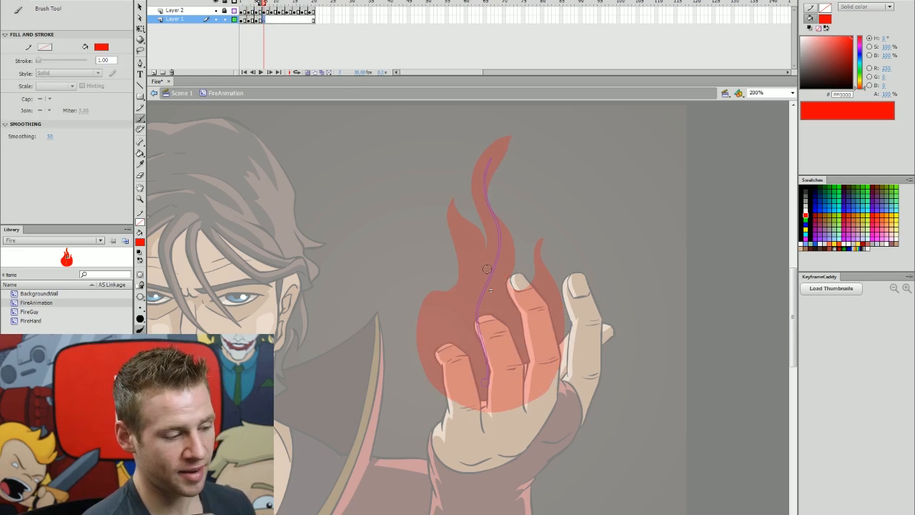
{"action": "mouse_move", "coordinate": [503, 128]}
{"action": "left_mouse_down"}
{"action": "mouse_move", "coordinate": [470, 160]}
{"action": "mouse_move", "coordinate": [479, 190]}
{"action": "mouse_move", "coordinate": [503, 127]}
{"action": "left_mouse_up"}
{"action": "key", "text": "k"}
{"action": "left_click", "coordinate": [485, 158]}
- Brush both sides of a short centre tip below the detached flame piece on frame 7
{"action": "key", "text": "comma"}
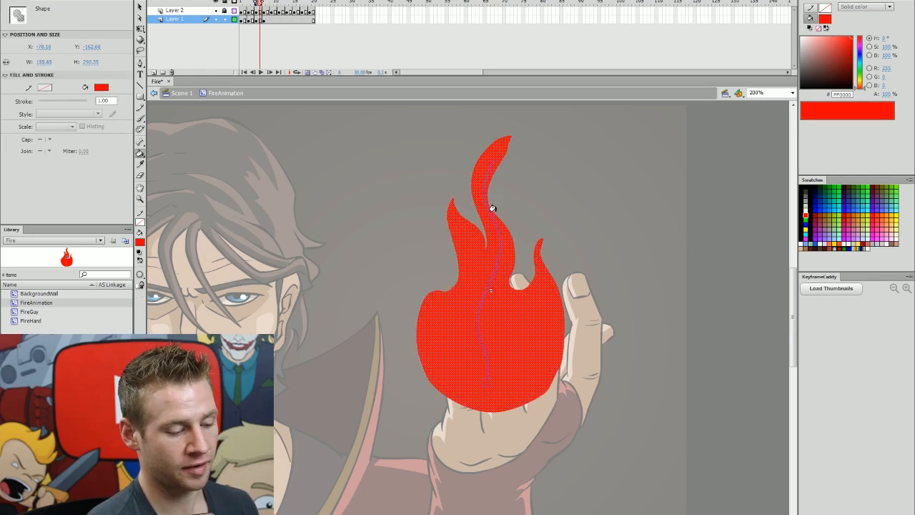
{"action": "key", "text": "period"}
{"action": "key", "text": "b"}
{"action": "left_click_drag", "start_coordinate": [493, 244], "coordinate": [489, 258]}
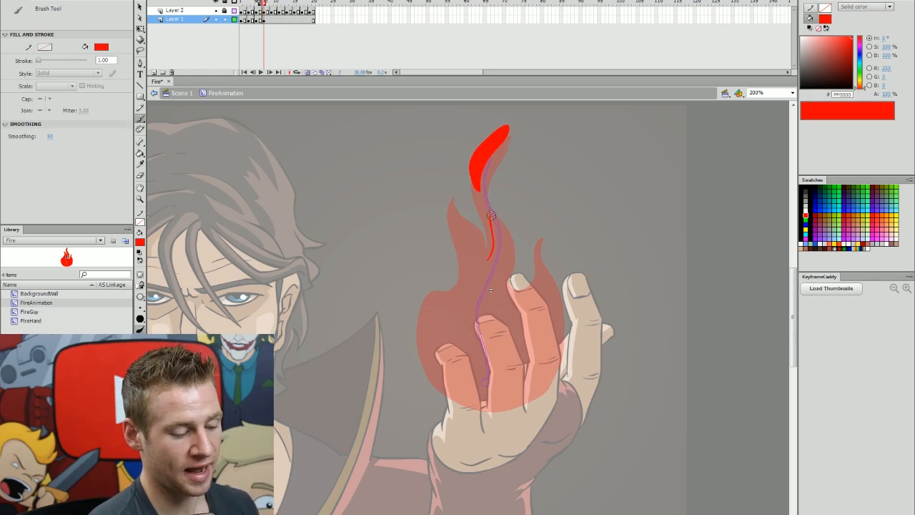
{"action": "mouse_move", "coordinate": [492, 214]}
{"action": "left_mouse_down"}
{"action": "mouse_move", "coordinate": [509, 253]}
{"action": "mouse_move", "coordinate": [508, 289]}
{"action": "left_mouse_up"}
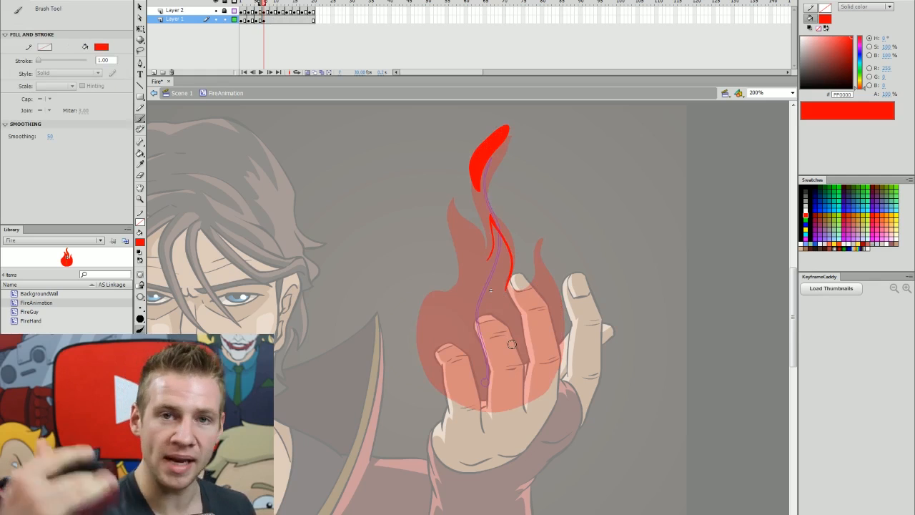
- Brush the frame 7 flame's left tips, rounded base and right tip with a detached piece above it, all filled red
{"action": "left_click_drag", "start_coordinate": [492, 257], "coordinate": [467, 206]}
{"action": "key", "text": "ctrl+z"}
{"action": "mouse_move", "coordinate": [490, 257]}
{"action": "left_mouse_down"}
{"action": "mouse_move", "coordinate": [455, 199]}
{"action": "mouse_move", "coordinate": [452, 216]}
{"action": "mouse_move", "coordinate": [489, 269]}
{"action": "left_mouse_up"}
{"action": "key", "text": "ctrl+z"}
{"action": "mouse_move", "coordinate": [458, 188]}
{"action": "left_mouse_down"}
{"action": "mouse_move", "coordinate": [459, 287]}
{"action": "mouse_move", "coordinate": [441, 267]}
{"action": "mouse_move", "coordinate": [420, 317]}
{"action": "mouse_move", "coordinate": [429, 375]}
{"action": "mouse_move", "coordinate": [512, 400]}
{"action": "mouse_move", "coordinate": [533, 386]}
{"action": "left_mouse_up"}
{"action": "mouse_move", "coordinate": [507, 287]}
{"action": "left_mouse_down"}
{"action": "mouse_move", "coordinate": [524, 283]}
{"action": "mouse_move", "coordinate": [541, 252]}
{"action": "mouse_move", "coordinate": [536, 237]}
{"action": "left_mouse_up"}
{"action": "key", "text": "ctrl+z"}
{"action": "left_click_drag", "start_coordinate": [508, 288], "coordinate": [538, 239]}
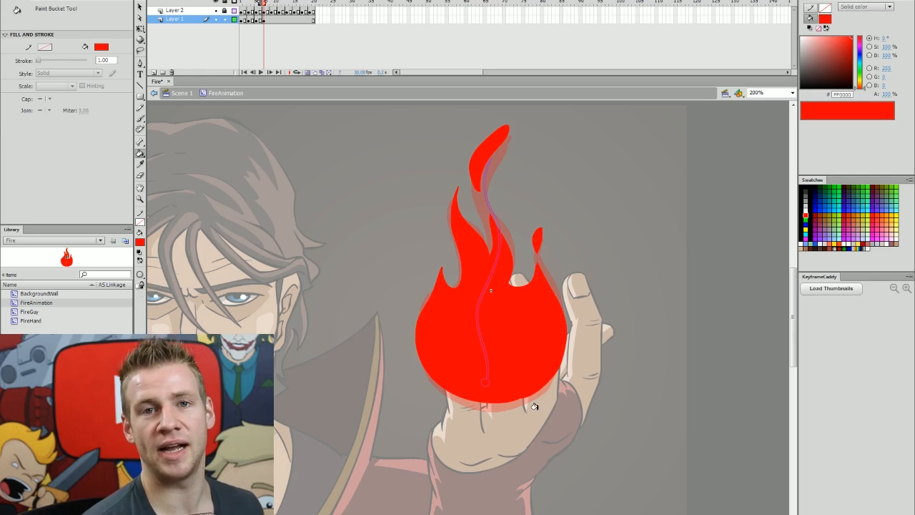
- Flip through frames 1 to 7 to check how the flame tips rise and break away
{"action": "key", "text": "."}
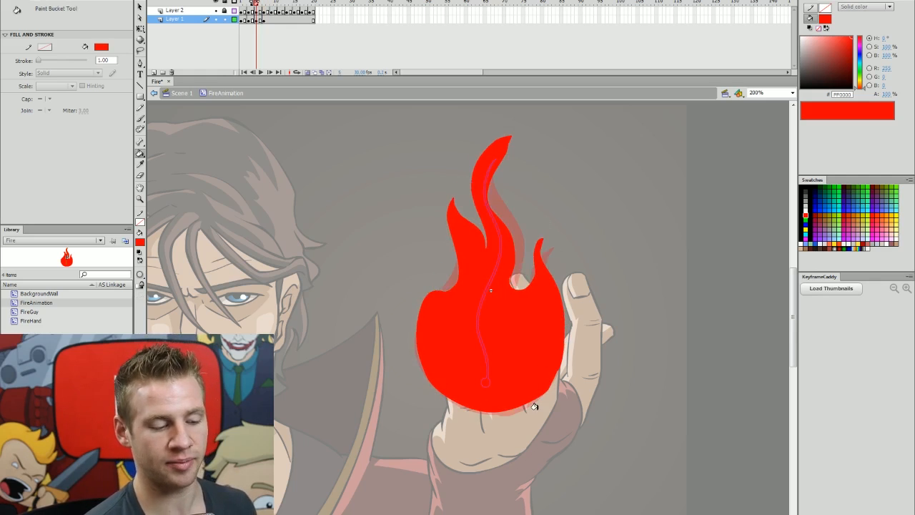
{"action": "key", "text": "comma"}
{"action": "key", "text": "comma"}
{"action": "key", "text": "comma"}
{"action": "key", "text": "comma"}
{"action": "key", "text": "period"}
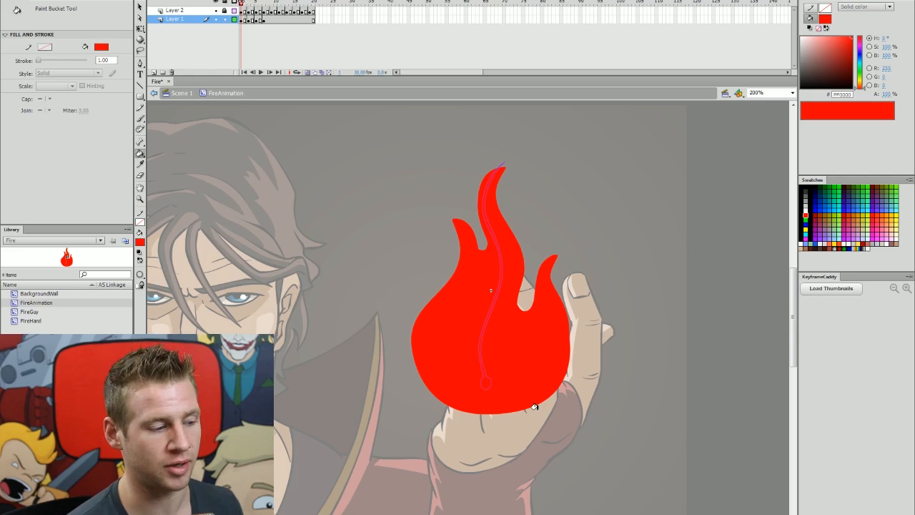
{"action": "key", "text": "period"}
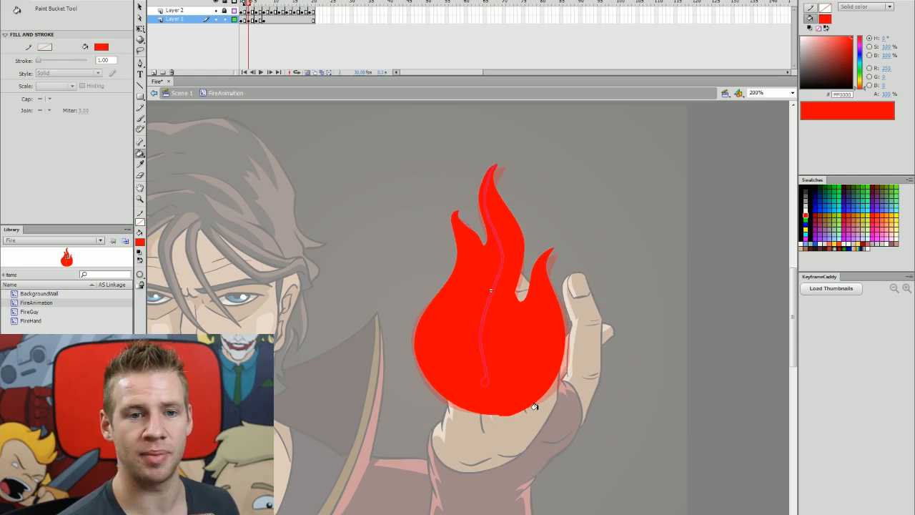
{"action": "key", "text": "period"}
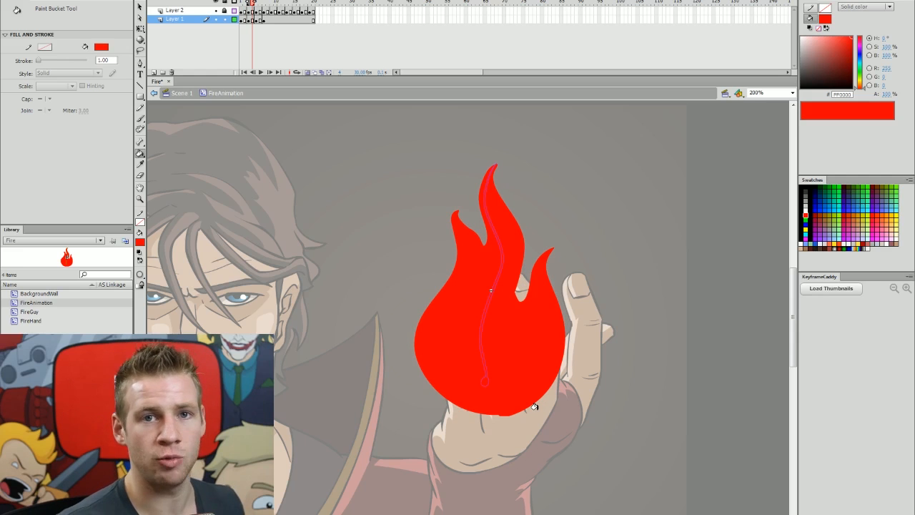
{"action": "key", "text": "period"}
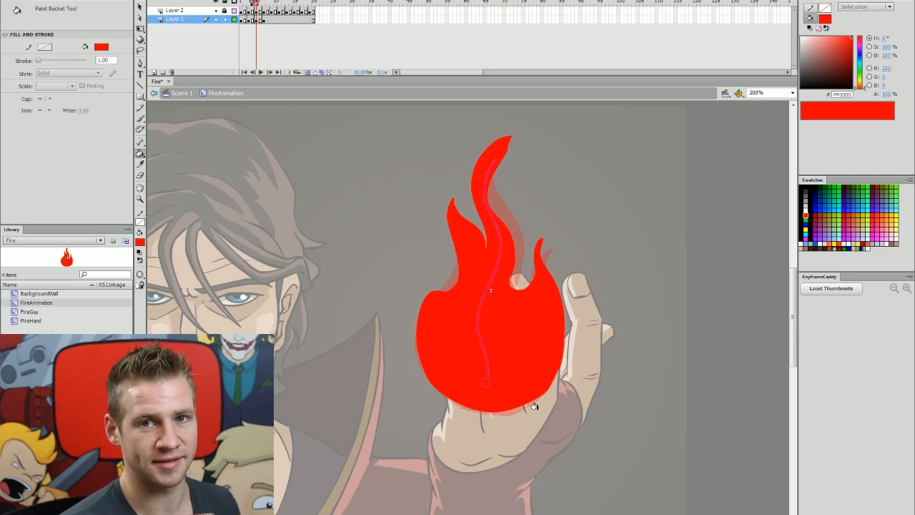
{"action": "key", "text": "period"}
{"action": "key", "text": "period"}
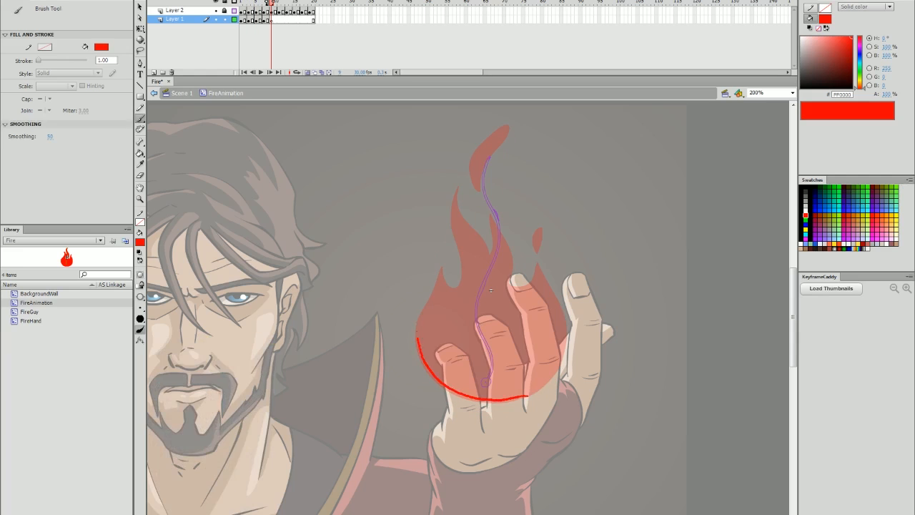
- Draw a red-filled flame on a blank keyframe at frame 9, with detached pieces above the centre and right tips
{"action": "left_click_drag", "start_coordinate": [419, 339], "coordinate": [467, 184]}
{"action": "left_click_drag", "start_coordinate": [468, 188], "coordinate": [547, 300]}
{"action": "left_click", "coordinate": [491, 329]}
{"action": "left_click_drag", "start_coordinate": [542, 219], "coordinate": [537, 240]}
{"action": "left_click_drag", "start_coordinate": [506, 120], "coordinate": [475, 172]}
{"action": "key", "text": "q"}
{"action": "left_click", "coordinate": [486, 147]}
- Insert a blank keyframe at frame 11 and draw a red-filled flame with detached left, centre and right pieces above it
{"action": "key", "text": "b"}
{"action": "key", "text": "period"}
{"action": "key", "text": "period"}
{"action": "key", "text": "F7"}
{"action": "left_click_drag", "start_coordinate": [433, 246], "coordinate": [535, 390]}
{"action": "left_click", "coordinate": [491, 329]}
{"action": "left_click_drag", "start_coordinate": [466, 183], "coordinate": [468, 230]}
{"action": "mouse_move", "coordinate": [487, 145]}
{"action": "left_mouse_down"}
{"action": "mouse_move", "coordinate": [509, 112]}
{"action": "mouse_move", "coordinate": [487, 146]}
{"action": "left_mouse_up"}
{"action": "key", "text": "k"}
{"action": "left_click", "coordinate": [540, 225]}
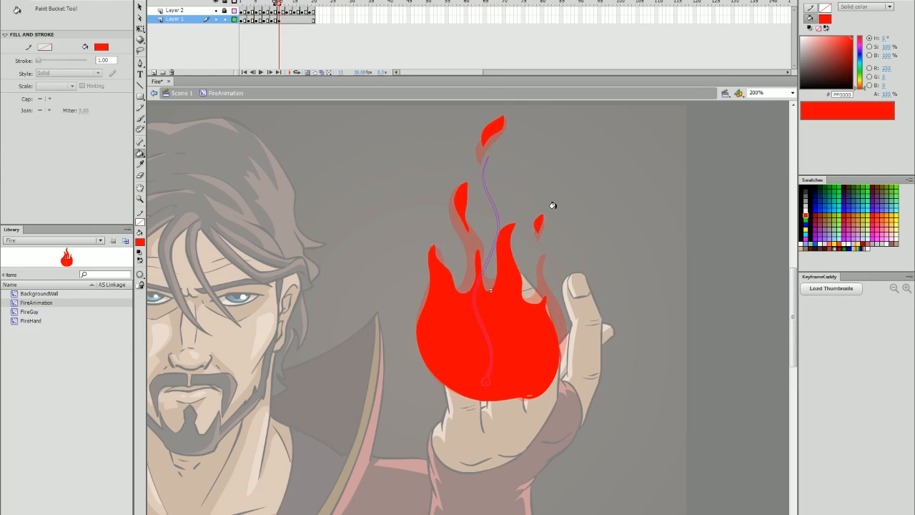
- Insert a blank keyframe at frame 13 and draw a red-filled flame body with three shrinking detached pieces above it
{"action": "key", "text": "period"}
{"action": "key", "text": "period"}
{"action": "key", "text": "F7"}
{"action": "key", "text": "b"}
{"action": "mouse_move", "coordinate": [549, 390]}
{"action": "left_mouse_down"}
{"action": "mouse_move", "coordinate": [425, 356]}
{"action": "mouse_move", "coordinate": [560, 360]}
{"action": "mouse_move", "coordinate": [549, 390]}
{"action": "left_mouse_up"}
{"action": "key", "text": "k"}
{"action": "left_click", "coordinate": [492, 329]}
{"action": "key", "text": "b"}
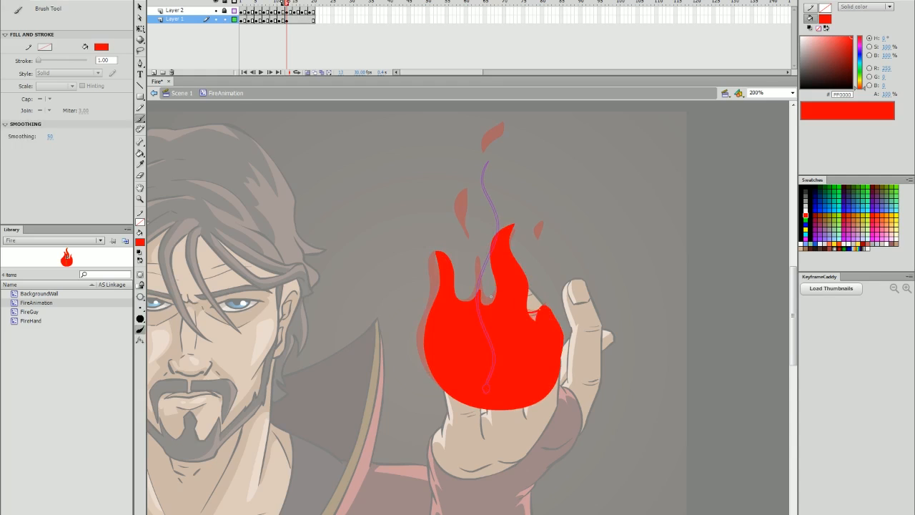
{"action": "left_click_drag", "start_coordinate": [501, 123], "coordinate": [487, 137]}
{"action": "left_click_drag", "start_coordinate": [463, 187], "coordinate": [459, 213]}
{"action": "left_click_drag", "start_coordinate": [543, 216], "coordinate": [539, 225]}
- Insert a blank keyframe at frame 15 and draw a red-filled flame with a detached centre piece and a tiny right spark
{"action": "key", "text": "period"}
{"action": "key", "text": "period"}
{"action": "key", "text": "F7"}
{"action": "left_click", "coordinate": [542, 214]}
{"action": "mouse_move", "coordinate": [550, 389]}
{"action": "left_mouse_down"}
{"action": "mouse_move", "coordinate": [549, 287]}
{"action": "mouse_move", "coordinate": [477, 303]}
{"action": "mouse_move", "coordinate": [552, 388]}
{"action": "left_mouse_up"}
{"action": "key", "text": "k"}
{"action": "left_click", "coordinate": [491, 344]}
{"action": "key", "text": "b"}
{"action": "mouse_move", "coordinate": [500, 222]}
{"action": "left_mouse_down"}
{"action": "mouse_move", "coordinate": [511, 260]}
{"action": "mouse_move", "coordinate": [501, 222]}
{"action": "left_mouse_up"}
{"action": "left_click", "coordinate": [508, 239]}
- Insert a blank keyframe at frame 17 and draw the flame body with detached pieces above its centre and right tips
{"action": "key", "text": "period"}
{"action": "key", "text": "period"}
{"action": "key", "text": "F7"}
{"action": "mouse_move", "coordinate": [549, 390]}
{"action": "left_mouse_down"}
{"action": "mouse_move", "coordinate": [480, 313]}
{"action": "mouse_move", "coordinate": [549, 390]}
{"action": "left_mouse_up"}
{"action": "left_click", "coordinate": [500, 343]}
{"action": "left_click_drag", "start_coordinate": [556, 264], "coordinate": [549, 288]}
{"action": "left_click_drag", "start_coordinate": [516, 200], "coordinate": [504, 238]}
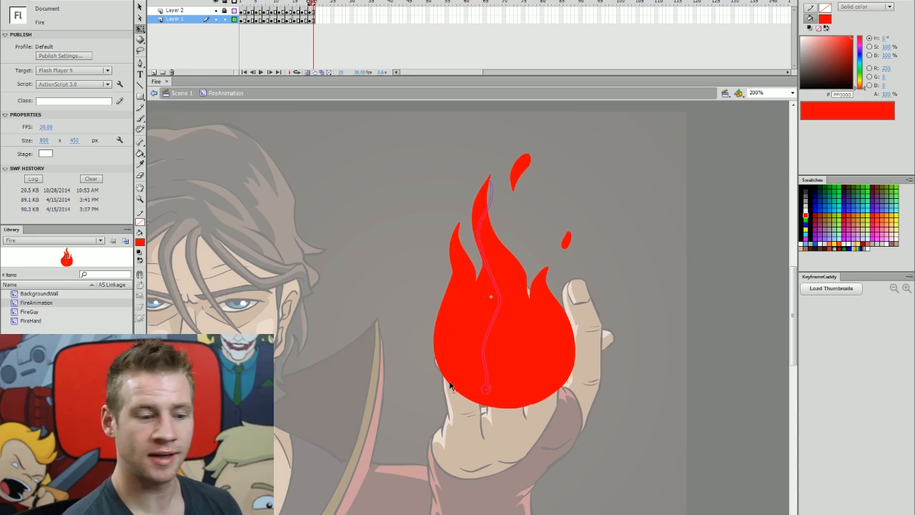
- Play the flame animation and scrub the timeline between frames 1 and 20 to review the loop
{"action": "key", "text": "Return"}
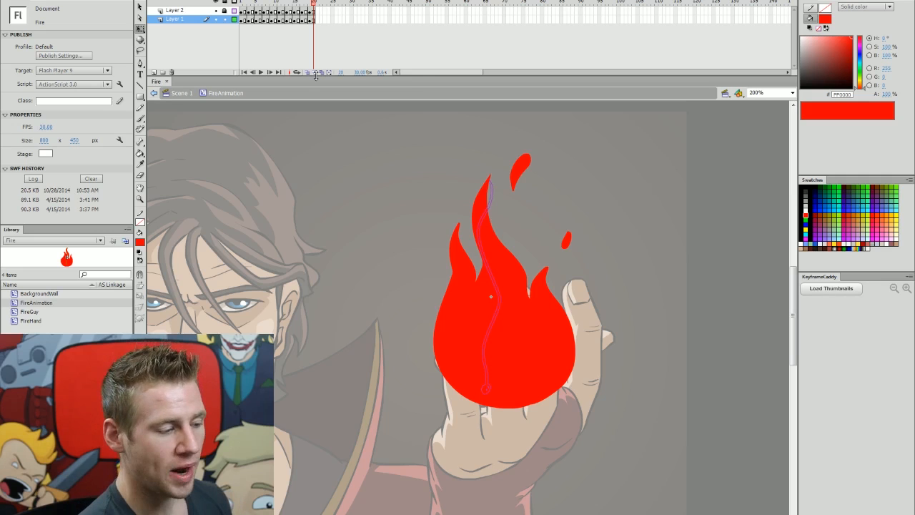
{"action": "left_click_drag", "start_coordinate": [312, 3], "coordinate": [233, 19]}
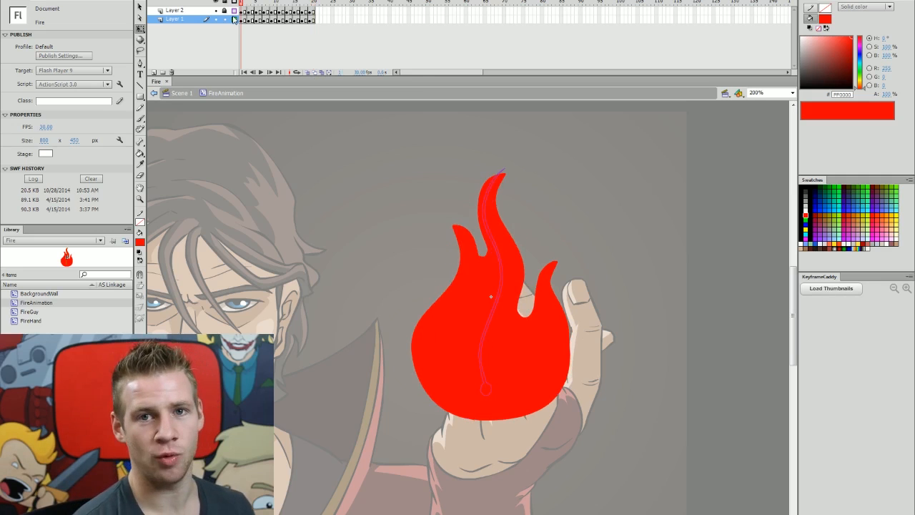
{"action": "key", "text": "Return"}
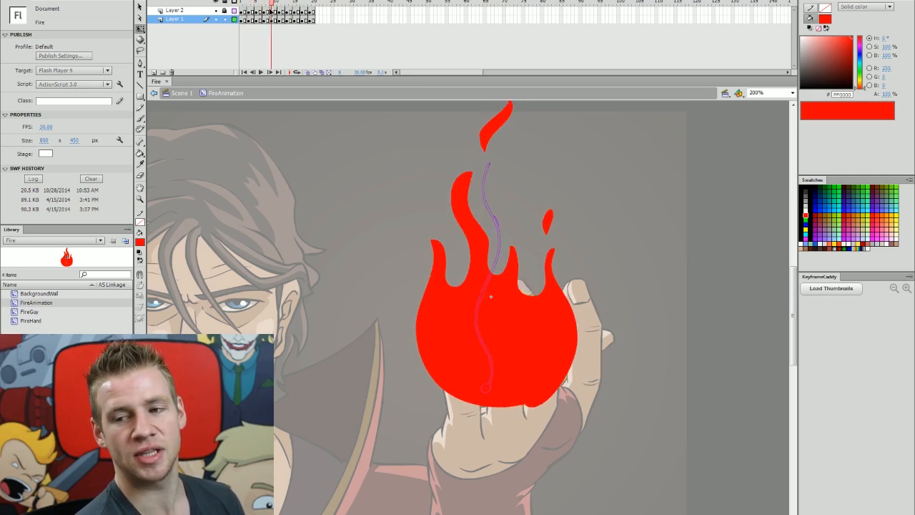
{"action": "left_click_drag", "start_coordinate": [271, 10], "coordinate": [314, 9]}
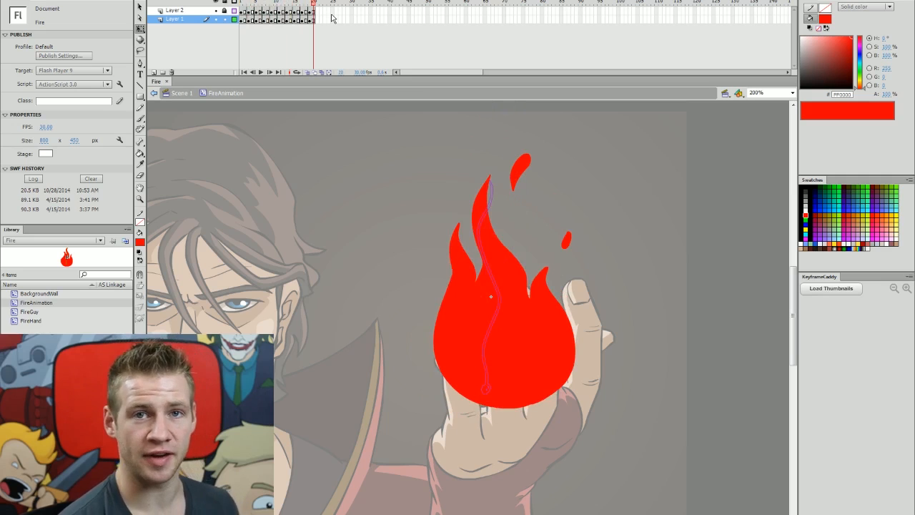
- Step back and forth between frames 10 and 20 to examine the flame's motion from drawing to drawing
{"action": "key", "text": "comma"}
{"action": "key", "text": "comma"}
{"action": "key", "text": "comma"}
{"action": "key", "text": "comma"}
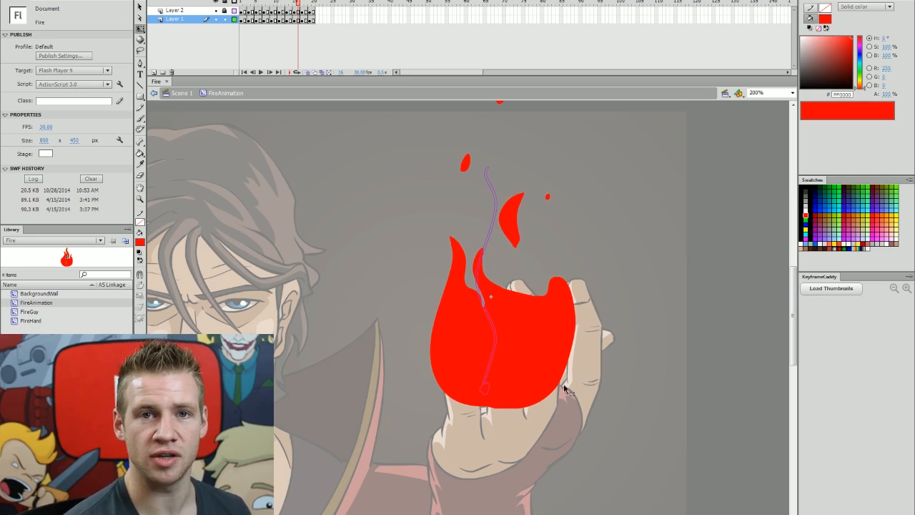
{"action": "key", "text": "comma"}
{"action": "key", "text": "comma"}
{"action": "key", "text": "comma"}
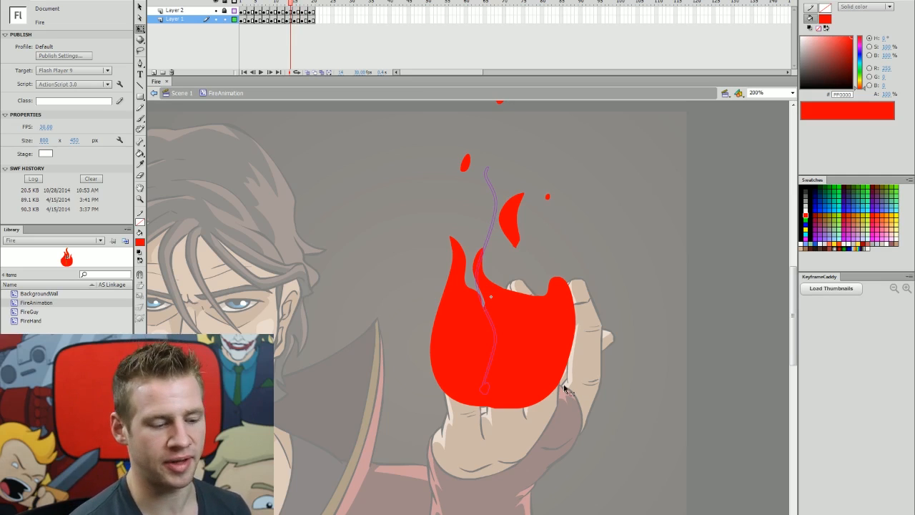
{"action": "key", "text": "period"}
{"action": "key", "text": "period"}
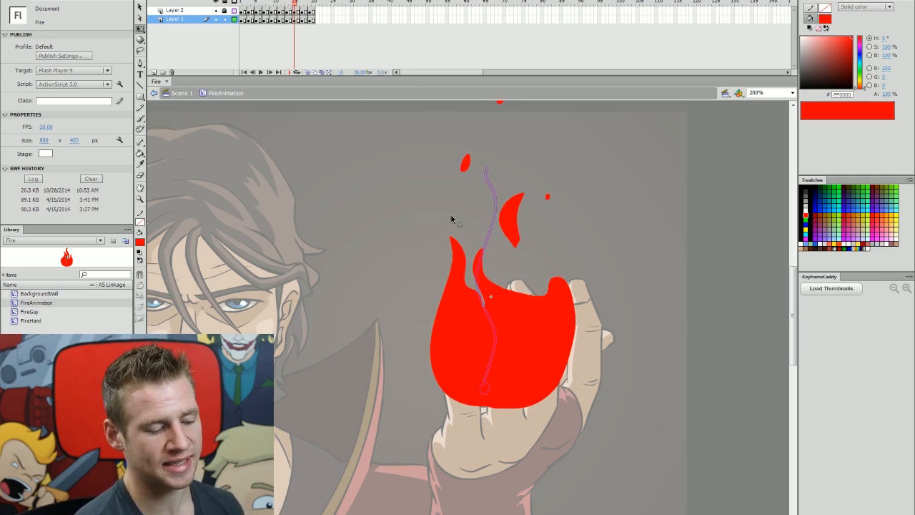
{"action": "key", "text": "comma"}
{"action": "key", "text": "comma"}
{"action": "key", "text": "comma"}
{"action": "key", "text": "comma"}
{"action": "key", "text": "comma"}
{"action": "key", "text": "comma"}
{"action": "key", "text": "period"}
{"action": "key", "text": "period"}
{"action": "key", "text": "period"}
{"action": "key", "text": "period"}
{"action": "key", "text": "period"}
{"action": "key", "text": "period"}
{"action": "key", "text": "period"}
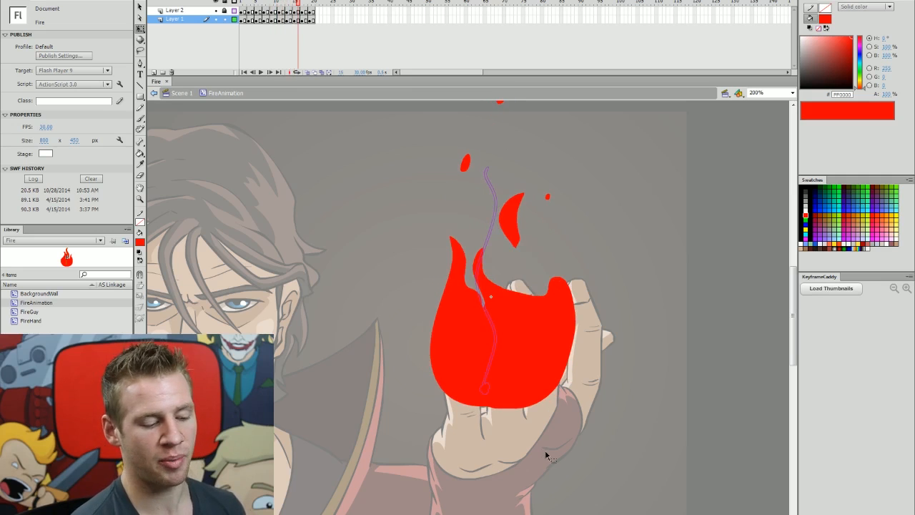
{"action": "key", "text": "period"}
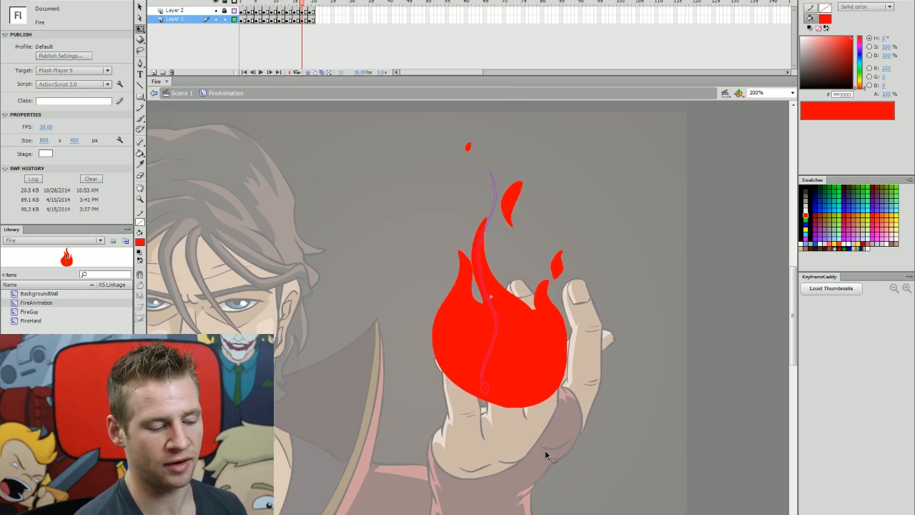
{"action": "key", "text": "comma"}
{"action": "key", "text": "comma"}
{"action": "key", "text": "comma"}
{"action": "key", "text": "comma"}
{"action": "key", "text": "comma"}
{"action": "key", "text": "comma"}
{"action": "key", "text": "comma"}
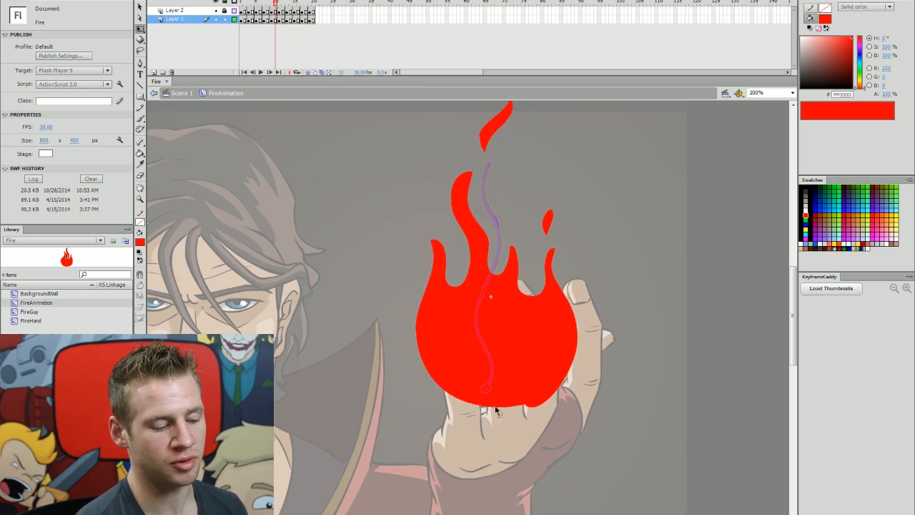
{"action": "key", "text": "period"}
{"action": "key", "text": "period"}
{"action": "key", "text": "period"}
{"action": "key", "text": "period"}
{"action": "key", "text": "period"}
{"action": "key", "text": "period"}
{"action": "key", "text": "period"}
{"action": "key", "text": "period"}
{"action": "key", "text": "period"}
{"action": "key", "text": "period"}
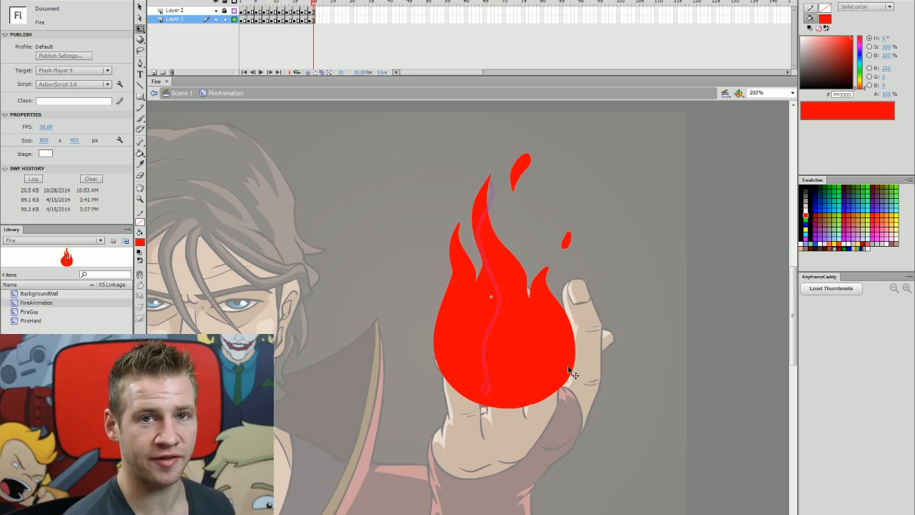
- Hide the Layer 2 guide line and insert a blank keyframe at frame 2 of Layer 1
{"action": "left_click", "coordinate": [215, 10]}
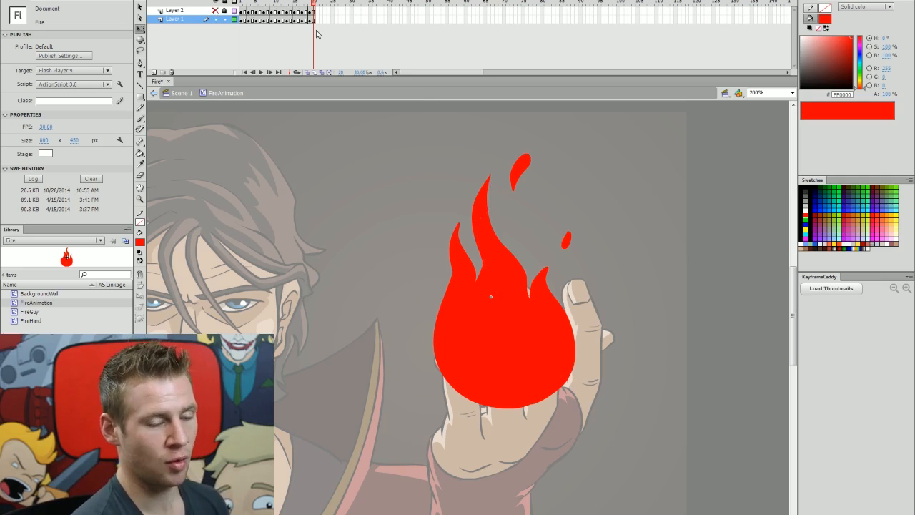
{"action": "left_click_drag", "start_coordinate": [250, 3], "coordinate": [245, 3]}
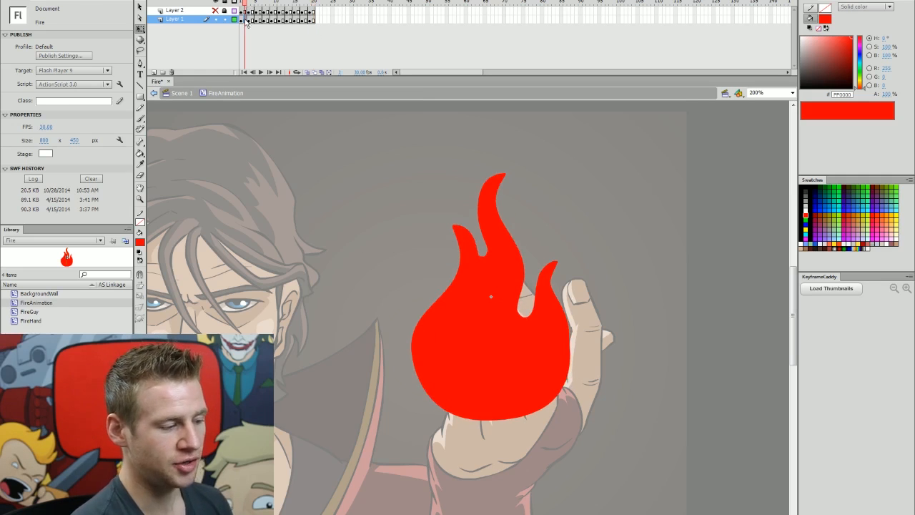
{"action": "left_click", "coordinate": [245, 20]}
{"action": "left_click", "coordinate": [606, 323]}
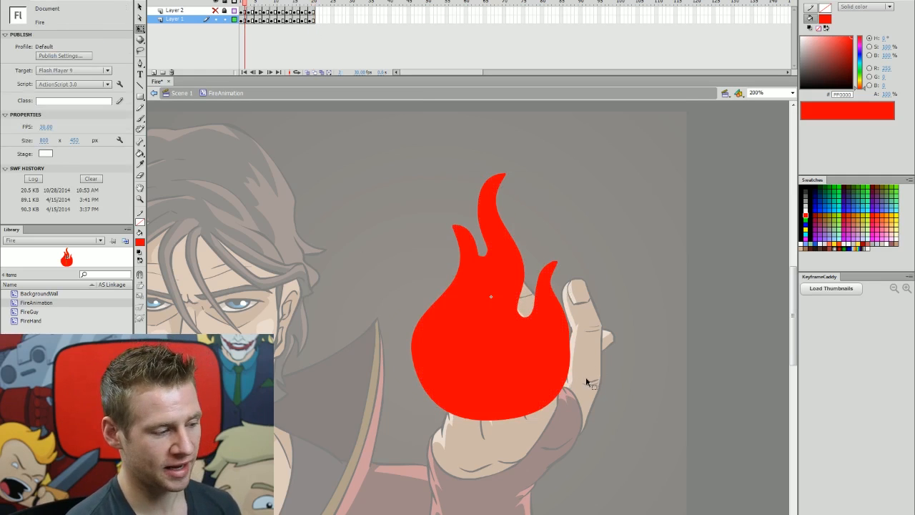
{"action": "key", "text": "ctrl+z"}
- Turn on onion skinning over frames 1 to 3 and show the neighbouring flame drawings as outlines
{"action": "left_click", "coordinate": [308, 72]}
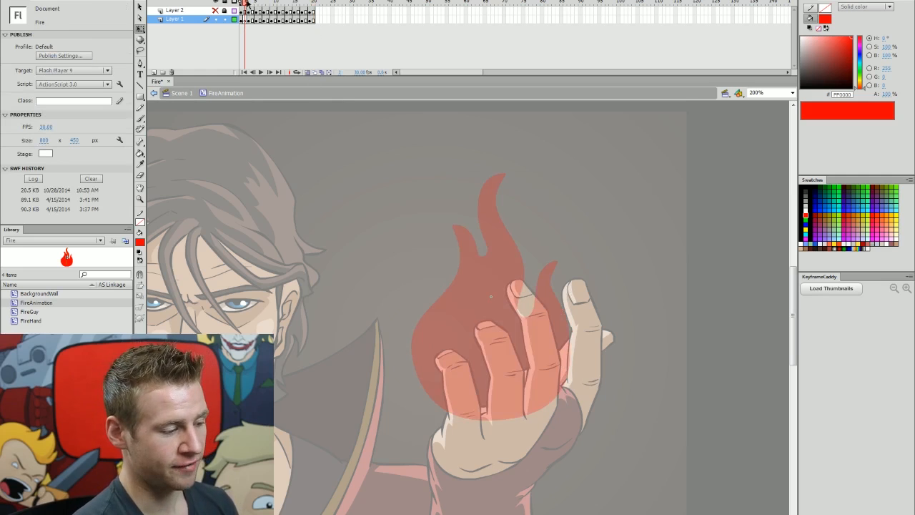
{"action": "left_click_drag", "start_coordinate": [246, 4], "coordinate": [249, 3]}
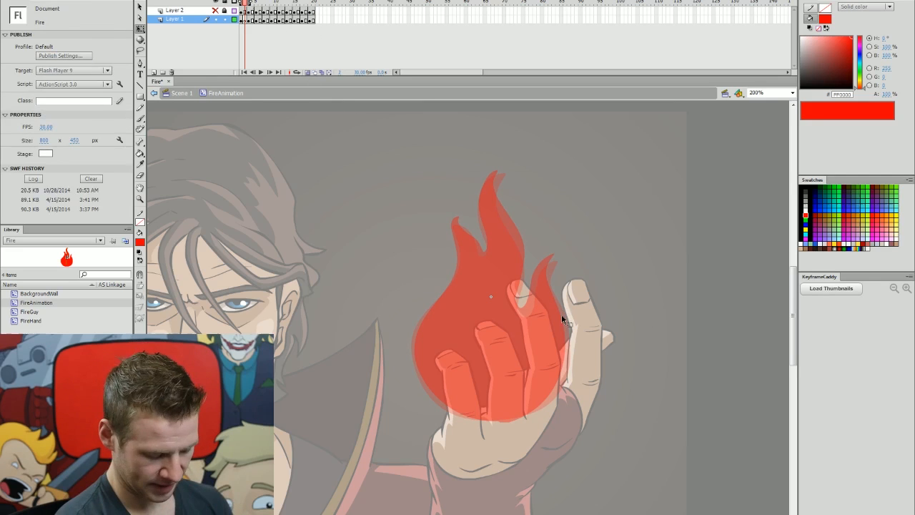
{"action": "key", "text": "b"}
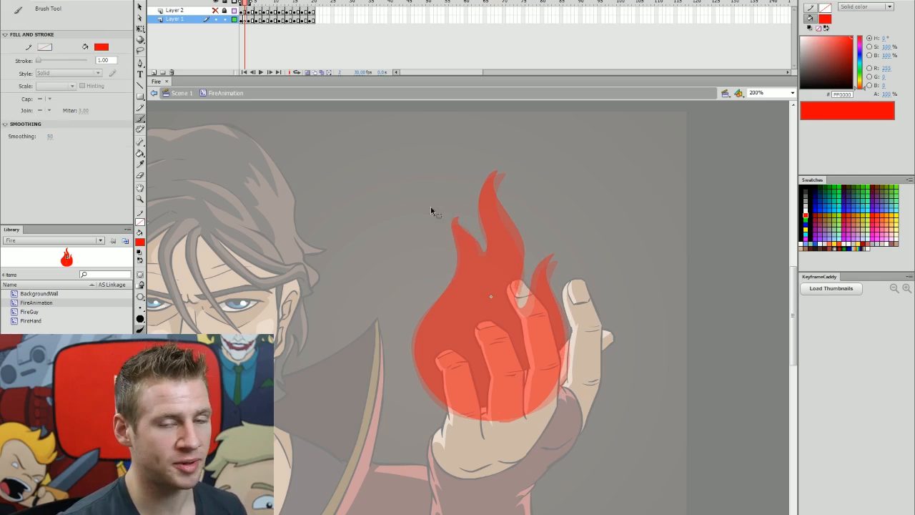
{"action": "left_click", "coordinate": [314, 73]}
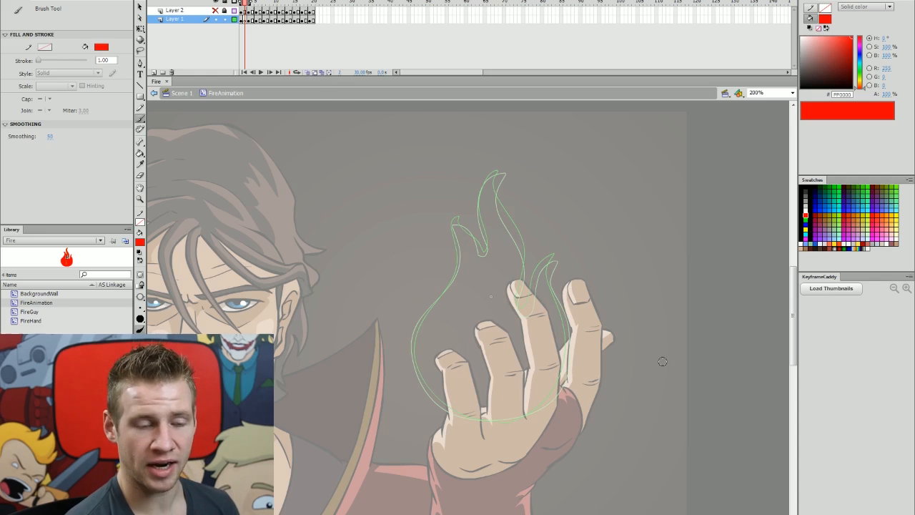
- Brush the in-between flame on frame 2 midway between the two onion-skin outlines and fill it red
{"action": "mouse_move", "coordinate": [500, 173]}
{"action": "left_mouse_down"}
{"action": "mouse_move", "coordinate": [482, 255]}
{"action": "mouse_move", "coordinate": [457, 224]}
{"action": "mouse_move", "coordinate": [458, 261]}
{"action": "mouse_move", "coordinate": [416, 331]}
{"action": "mouse_move", "coordinate": [413, 356]}
{"action": "mouse_move", "coordinate": [416, 377]}
{"action": "mouse_move", "coordinate": [499, 422]}
{"action": "left_mouse_up"}
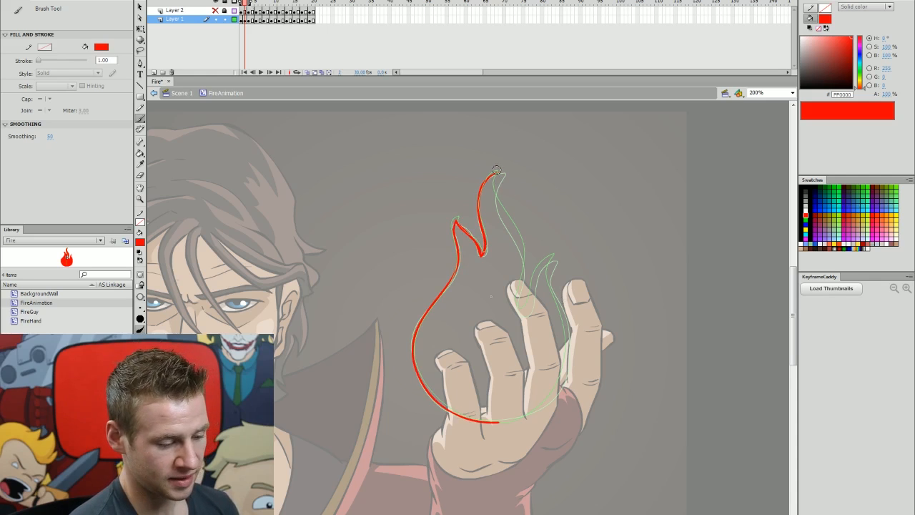
{"action": "mouse_move", "coordinate": [499, 173]}
{"action": "left_mouse_down"}
{"action": "mouse_move", "coordinate": [498, 207]}
{"action": "mouse_move", "coordinate": [521, 249]}
{"action": "left_mouse_up"}
{"action": "key", "text": "k"}
{"action": "left_click", "coordinate": [545, 385]}
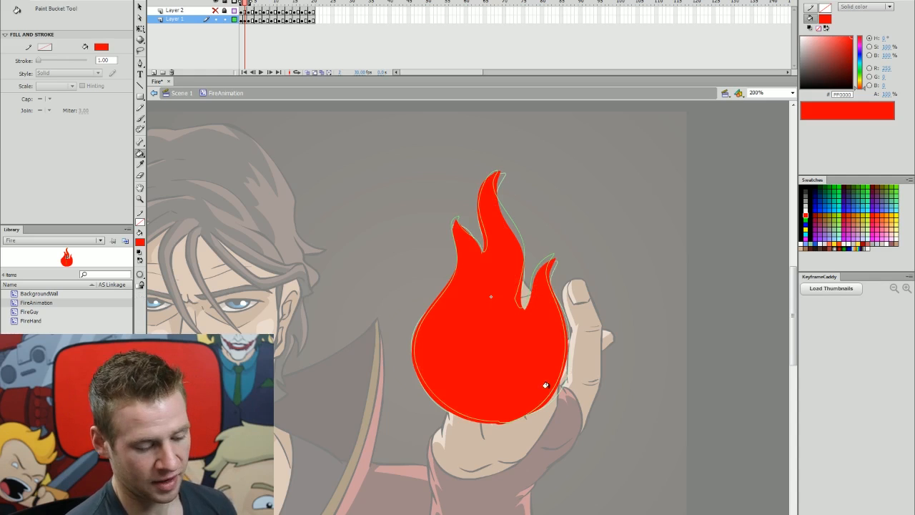
- Brush the in-between flame on frame 4 midway between the neighbouring onion-skin outlines and fill it red
{"action": "key", "text": "period"}
{"action": "key", "text": "period"}
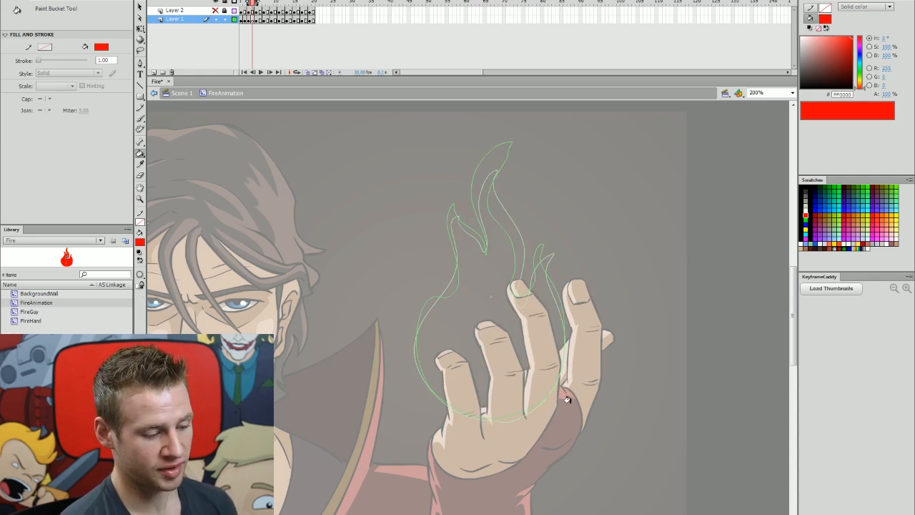
{"action": "key", "text": "b"}
{"action": "mouse_move", "coordinate": [499, 153]}
{"action": "left_mouse_down"}
{"action": "mouse_move", "coordinate": [484, 169]}
{"action": "mouse_move", "coordinate": [484, 258]}
{"action": "mouse_move", "coordinate": [450, 213]}
{"action": "mouse_move", "coordinate": [452, 289]}
{"action": "mouse_move", "coordinate": [416, 336]}
{"action": "mouse_move", "coordinate": [431, 395]}
{"action": "mouse_move", "coordinate": [489, 420]}
{"action": "left_mouse_up"}
{"action": "mouse_move", "coordinate": [495, 152]}
{"action": "left_mouse_down"}
{"action": "mouse_move", "coordinate": [521, 304]}
{"action": "mouse_move", "coordinate": [489, 420]}
{"action": "left_mouse_up"}
{"action": "key", "text": "k"}
{"action": "left_click", "coordinate": [529, 357]}
- Draw the in-between flame on frame 6 with the brush, following the onion-skin outlines, and fill it red
{"action": "key", "text": "period"}
{"action": "key", "text": "period"}
{"action": "key", "text": "b"}
{"action": "mouse_move", "coordinate": [478, 176]}
{"action": "left_mouse_down"}
{"action": "mouse_move", "coordinate": [513, 122]}
{"action": "mouse_move", "coordinate": [481, 180]}
{"action": "left_mouse_up"}
{"action": "mouse_move", "coordinate": [482, 192]}
{"action": "left_mouse_down"}
{"action": "mouse_move", "coordinate": [441, 282]}
{"action": "mouse_move", "coordinate": [513, 411]}
{"action": "left_mouse_up"}
{"action": "mouse_move", "coordinate": [483, 194]}
{"action": "left_mouse_down"}
{"action": "mouse_move", "coordinate": [527, 292]}
{"action": "mouse_move", "coordinate": [513, 412]}
{"action": "left_mouse_up"}
{"action": "key", "text": "k"}
{"action": "left_click", "coordinate": [515, 343]}
- Brush the frame 8 in-between flame from the onion-skin outlines, fill its body red and paint its upper tip
{"action": "key", "text": "period"}
{"action": "key", "text": "period"}
{"action": "key", "text": "b"}
{"action": "mouse_move", "coordinate": [435, 245]}
{"action": "left_mouse_down"}
{"action": "mouse_move", "coordinate": [451, 396]}
{"action": "mouse_move", "coordinate": [513, 272]}
{"action": "mouse_move", "coordinate": [531, 406]}
{"action": "left_mouse_up"}
{"action": "key", "text": "k"}
{"action": "left_click", "coordinate": [500, 336]}
{"action": "key", "text": "b"}
{"action": "left_click_drag", "start_coordinate": [510, 109], "coordinate": [480, 167]}
{"action": "key", "text": "e"}
- Brush the frame 10 in-between flame with its upper tip and small side spark, and fill the body red
{"action": "key", "text": "period"}
{"action": "key", "text": "period"}
{"action": "key", "text": "b"}
{"action": "left_click_drag", "start_coordinate": [508, 107], "coordinate": [483, 145]}
{"action": "left_click_drag", "start_coordinate": [550, 208], "coordinate": [546, 227]}
{"action": "mouse_move", "coordinate": [492, 283]}
{"action": "left_mouse_down"}
{"action": "mouse_move", "coordinate": [454, 392]}
{"action": "mouse_move", "coordinate": [437, 240]}
{"action": "mouse_move", "coordinate": [489, 280]}
{"action": "left_mouse_up"}
{"action": "key", "text": "k"}
{"action": "left_click", "coordinate": [491, 315]}
- Brush the frame 12 in-between flame outline and its small detached wisp between the onion-skin outlines
{"action": "key", "text": "period"}
{"action": "key", "text": "period"}
{"action": "key", "text": "b"}
{"action": "left_click_drag", "start_coordinate": [468, 163], "coordinate": [466, 206]}
{"action": "left_click_drag", "start_coordinate": [455, 265], "coordinate": [520, 207]}
{"action": "left_click_drag", "start_coordinate": [436, 242], "coordinate": [467, 400]}
{"action": "left_click_drag", "start_coordinate": [520, 207], "coordinate": [534, 297]}
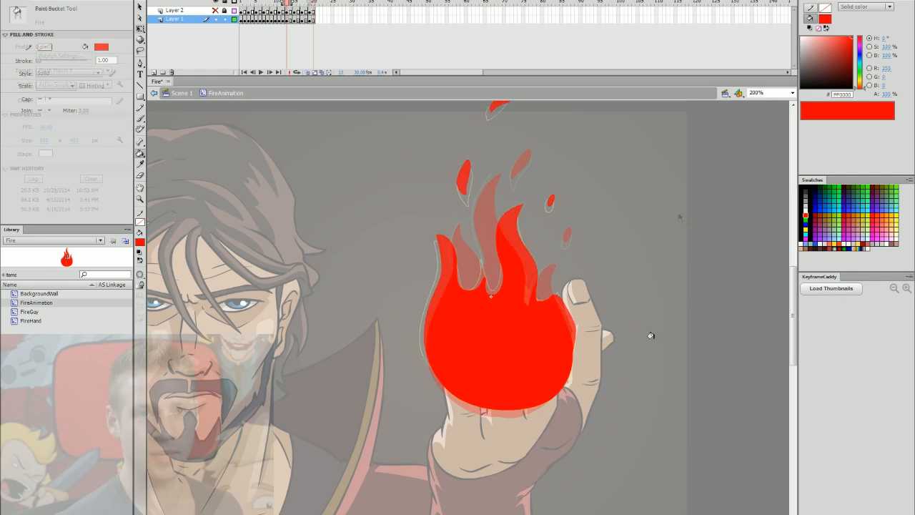
- Turn off the onion-skin display and play the flame animation, checking its first and last frames
{"action": "left_click", "coordinate": [316, 72]}
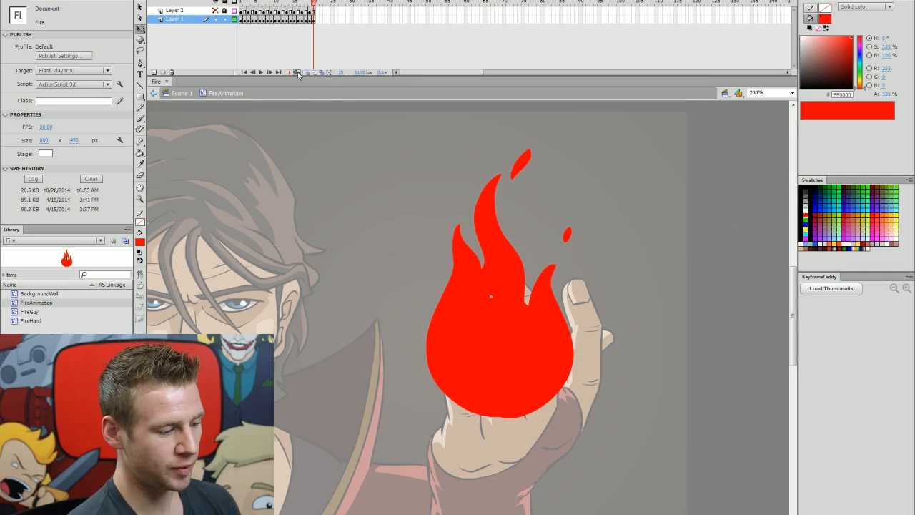
{"action": "key", "text": "Return"}
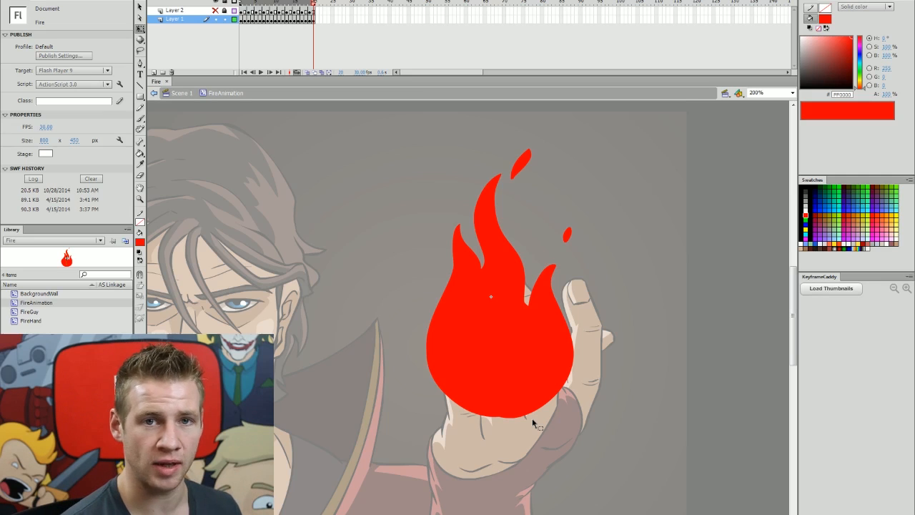
{"action": "key", "text": "shift+comma"}
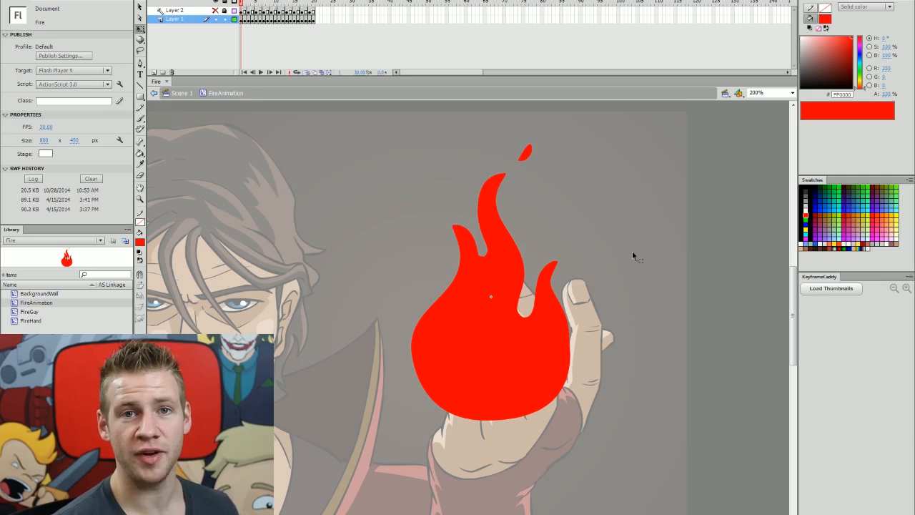
{"action": "left_click", "coordinate": [315, 4]}
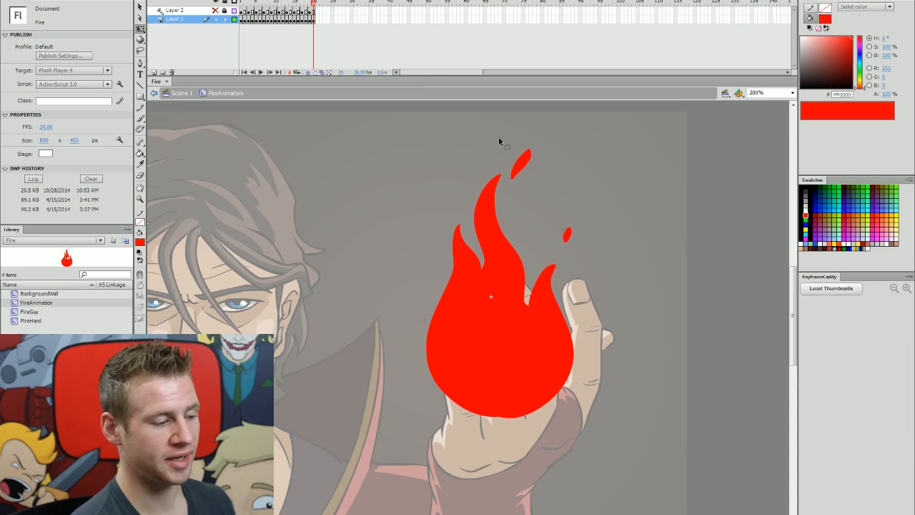
- Enable Edit Multiple Frames across frames 1 to 20 and select all the flame drawings on Layer 1
{"action": "left_click", "coordinate": [307, 72]}
{"action": "left_click_drag", "start_coordinate": [307, 3], "coordinate": [240, 3]}
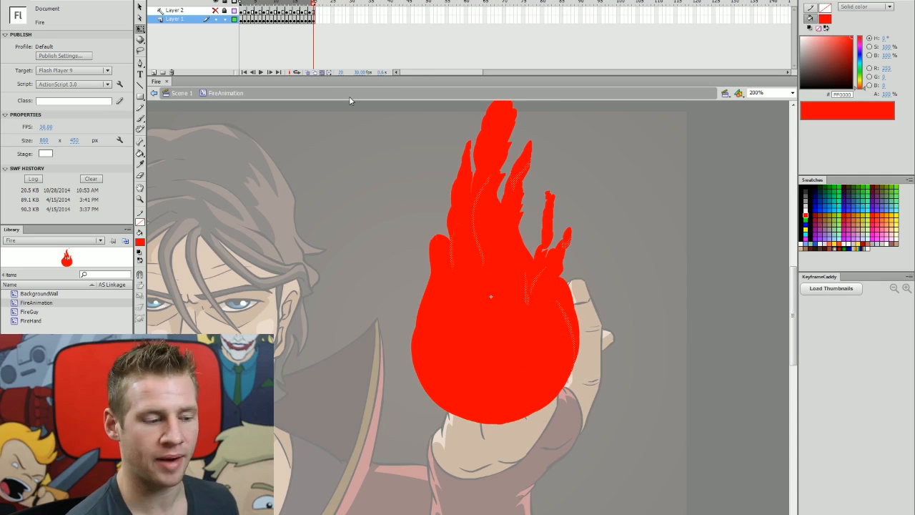
{"action": "left_click_drag", "start_coordinate": [243, 19], "coordinate": [312, 22]}
{"action": "left_click", "coordinate": [314, 19]}
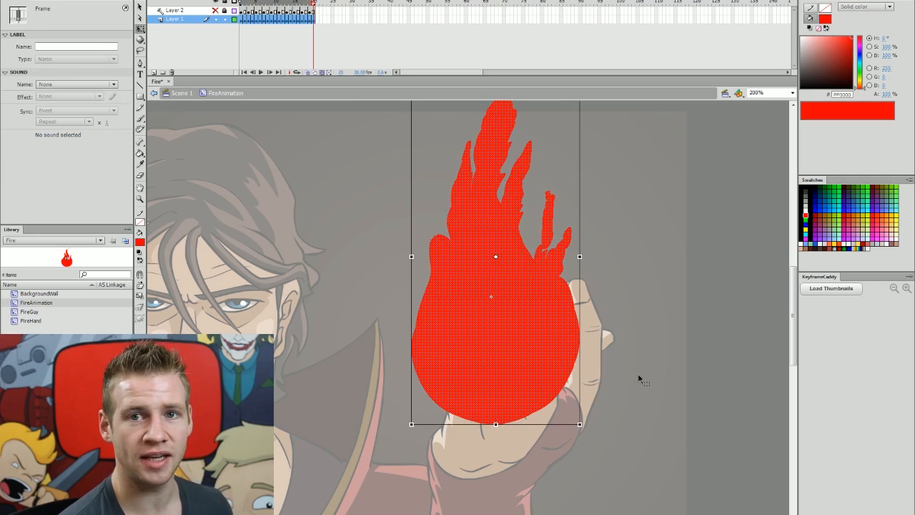
{"action": "left_click", "coordinate": [334, 18]}
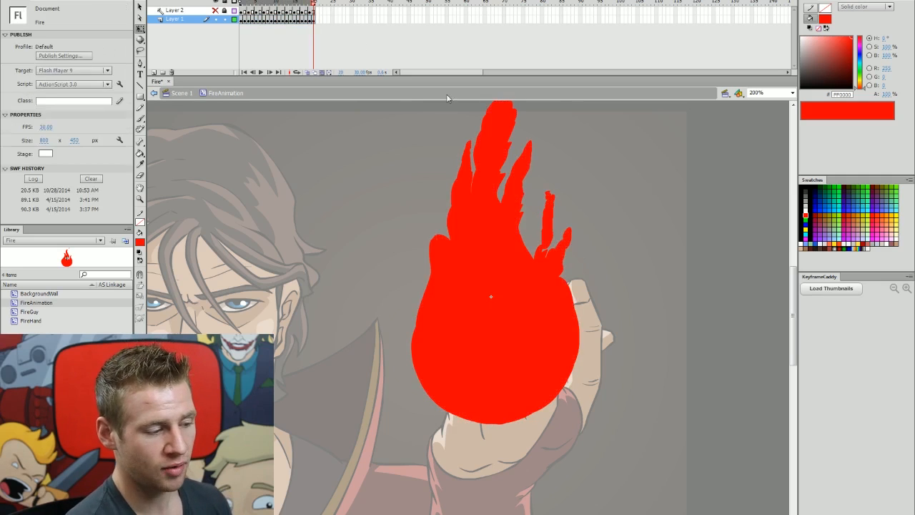
{"action": "left_click_drag", "start_coordinate": [244, 19], "coordinate": [315, 24]}
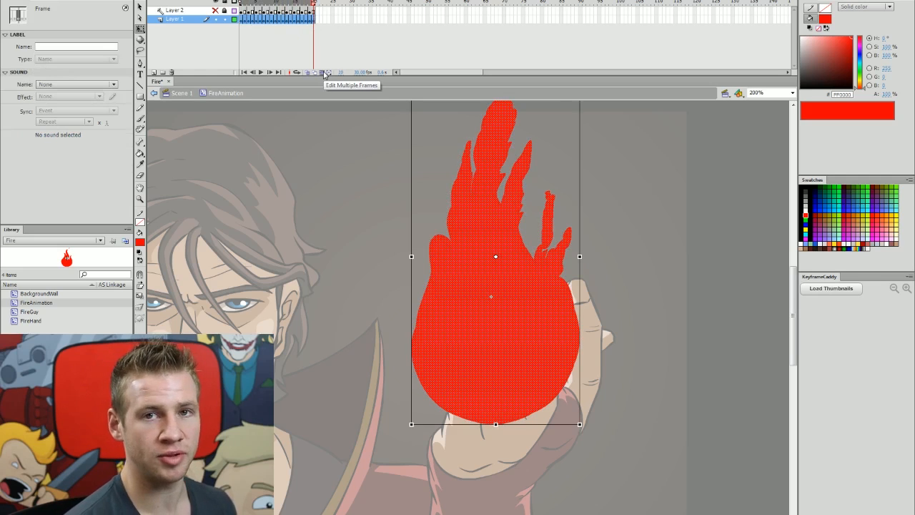
- Compare the flame display at frames 15, 18 and 20, switching Edit Multiple Frames off and back on
{"action": "left_click", "coordinate": [294, 5]}
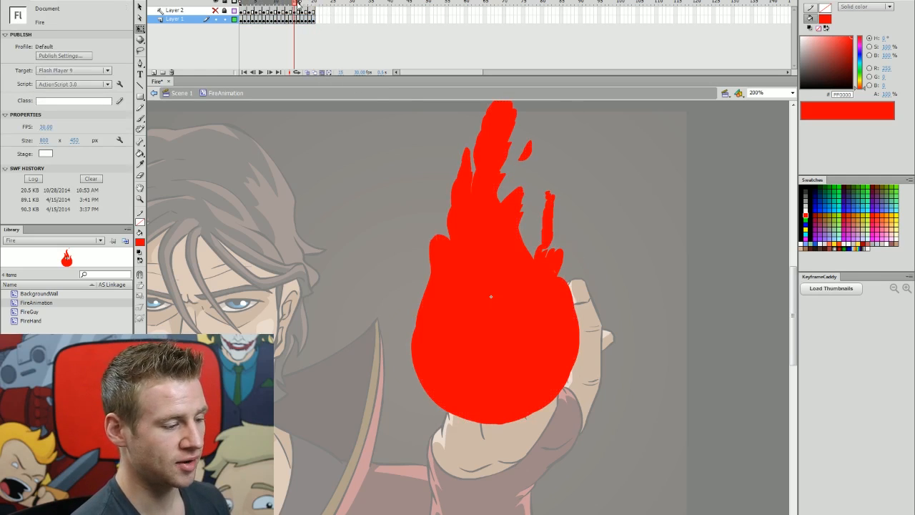
{"action": "left_click_drag", "start_coordinate": [296, 4], "coordinate": [306, 4]}
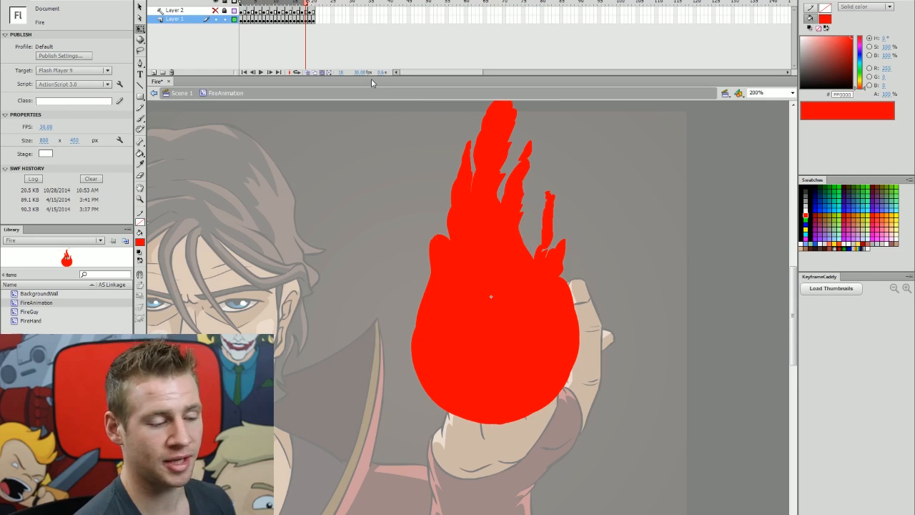
{"action": "left_click", "coordinate": [321, 73]}
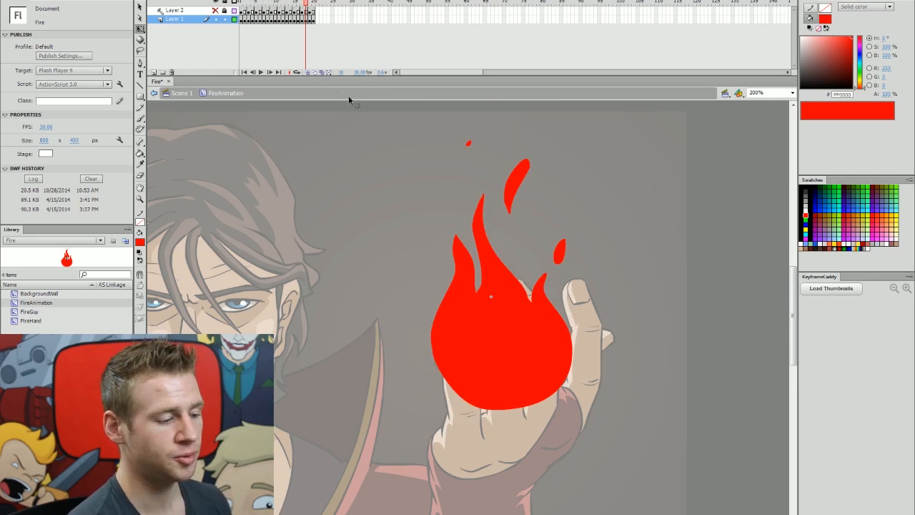
{"action": "left_click", "coordinate": [322, 73]}
{"action": "key", "text": "period"}
{"action": "key", "text": "period"}
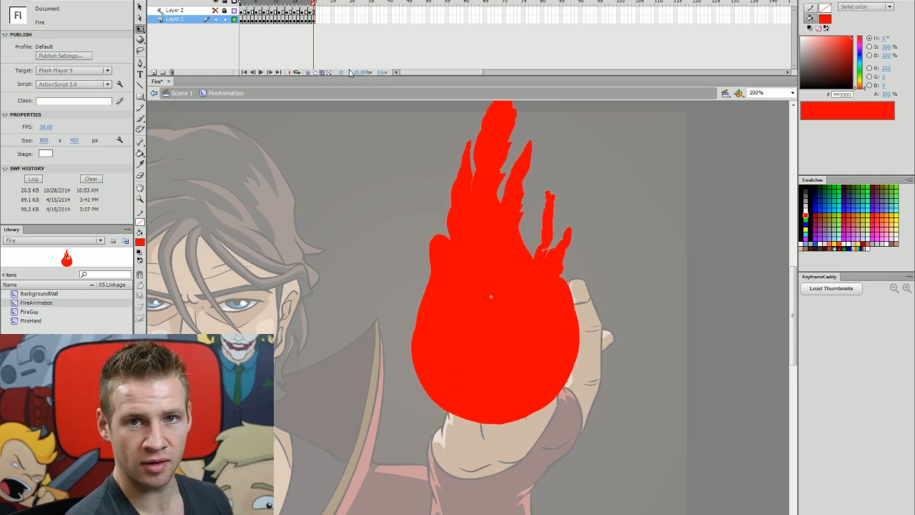
- Recolour all 20 flame drawings on Layer 1 pale yellow at once and play back the animation in normal frame view
{"action": "left_click_drag", "start_coordinate": [243, 20], "coordinate": [316, 27]}
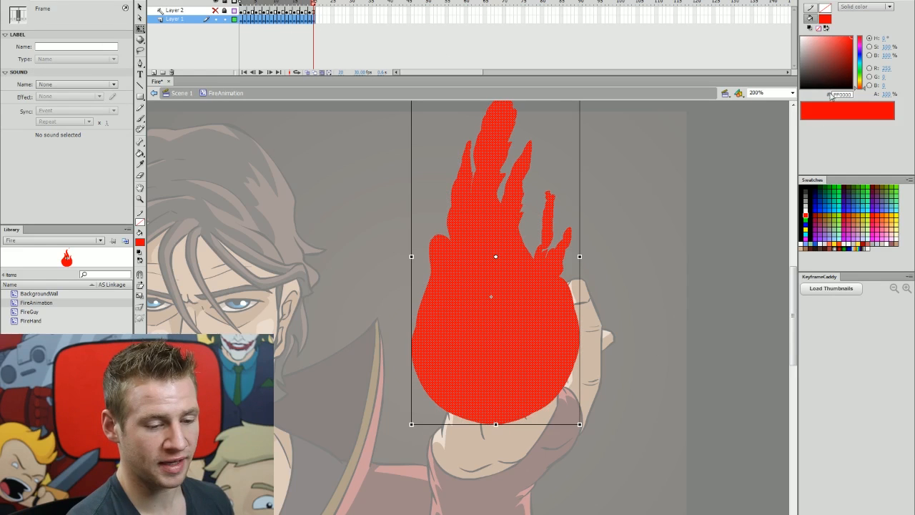
{"action": "mouse_move", "coordinate": [813, 55]}
{"action": "left_mouse_down"}
{"action": "mouse_move", "coordinate": [811, 46]}
{"action": "mouse_move", "coordinate": [832, 42]}
{"action": "left_mouse_up"}
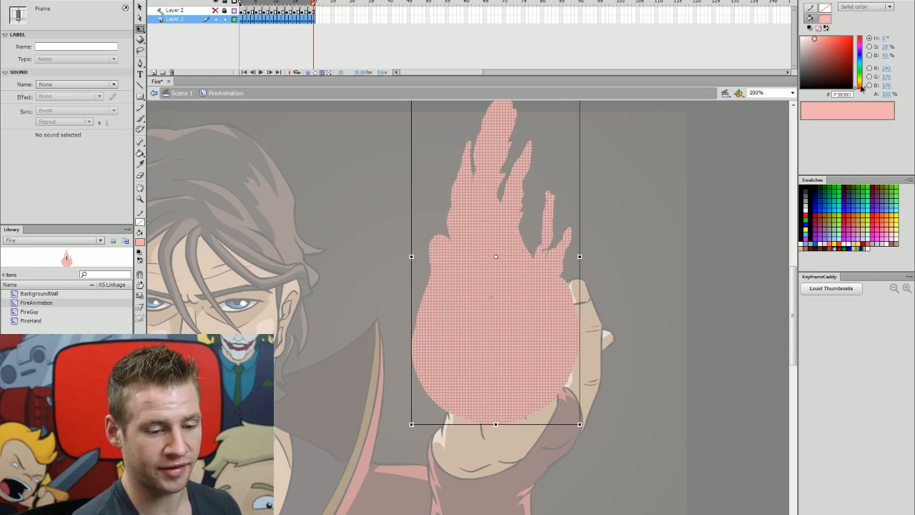
{"action": "left_click", "coordinate": [862, 85]}
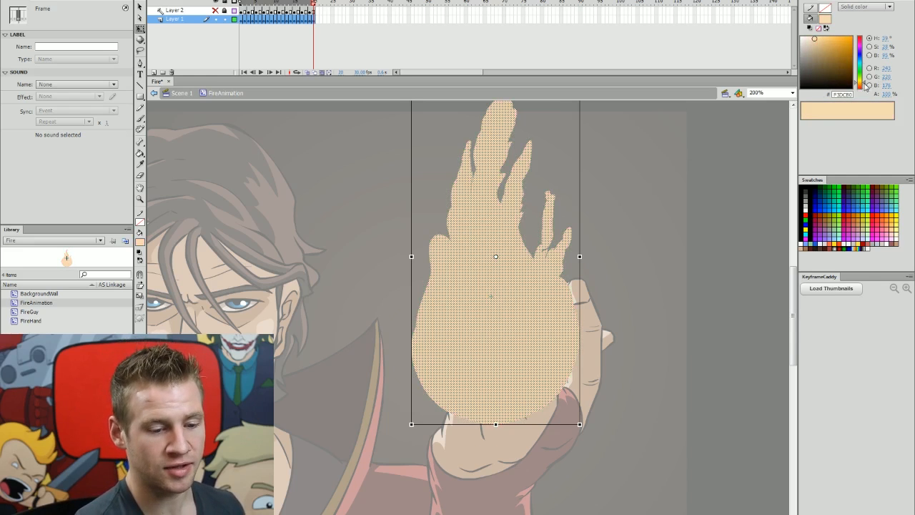
{"action": "mouse_move", "coordinate": [813, 40]}
{"action": "left_mouse_down"}
{"action": "mouse_move", "coordinate": [818, 46]}
{"action": "mouse_move", "coordinate": [813, 35]}
{"action": "left_mouse_up"}
{"action": "key", "text": "v"}
{"action": "left_click", "coordinate": [613, 229]}
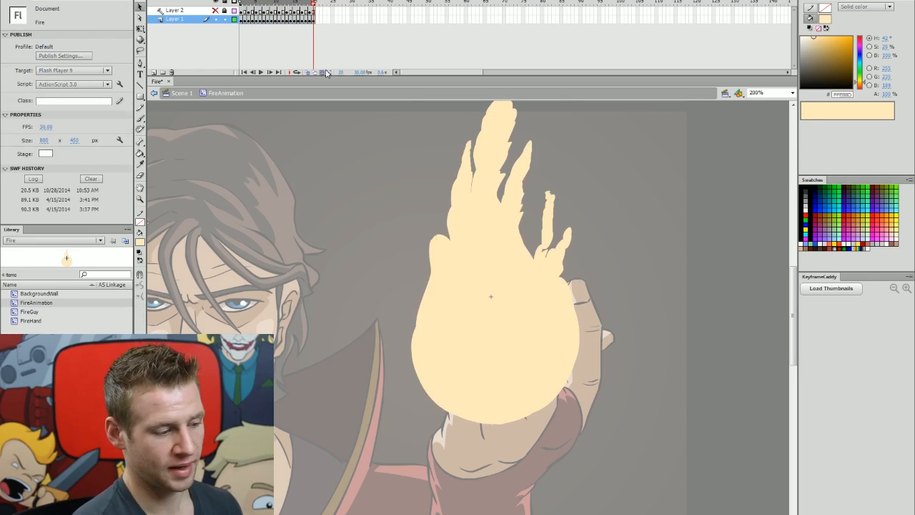
{"action": "left_click", "coordinate": [322, 73]}
{"action": "key", "text": "Return"}
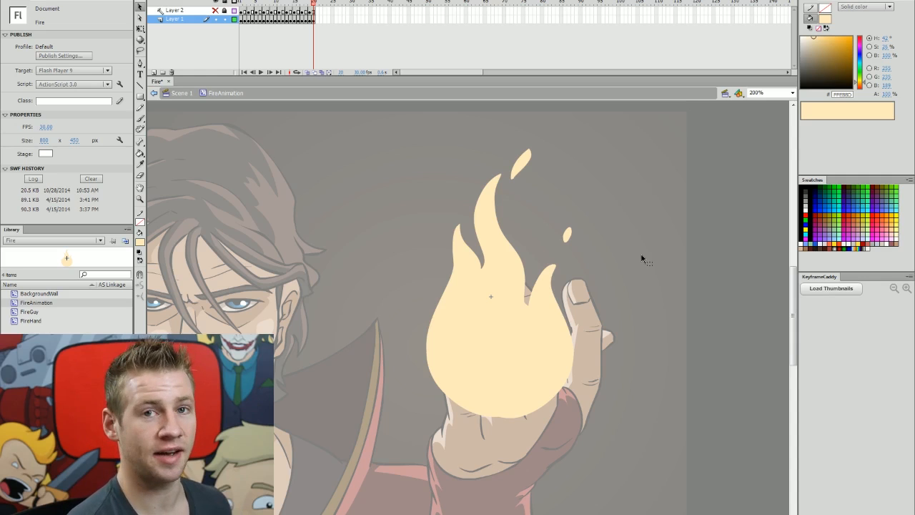
- Return to Scene 1 and test the movie with the flame playing in the character's hand, closing the preview at the end
{"action": "left_click", "coordinate": [155, 96]}
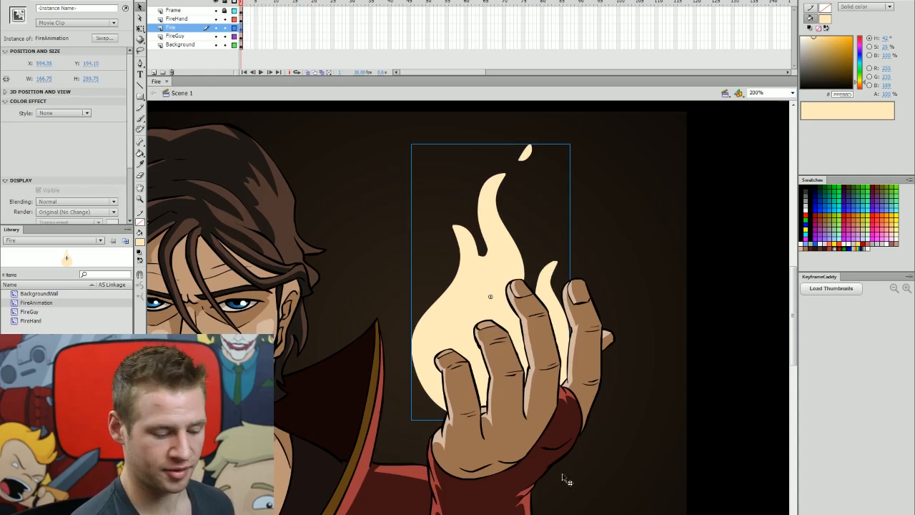
{"action": "scroll", "coordinate": [468, 308], "scroll_direction": "left", "scroll_amount": 3}
{"action": "left_click", "coordinate": [773, 92]}
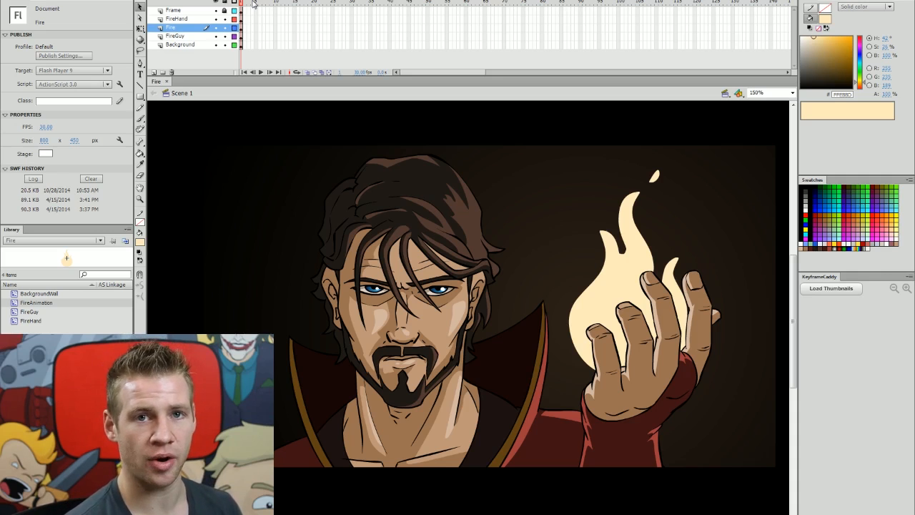
{"action": "key", "text": "ctrl+Return"}
{"action": "left_click_drag", "start_coordinate": [560, 143], "coordinate": [547, 164]}
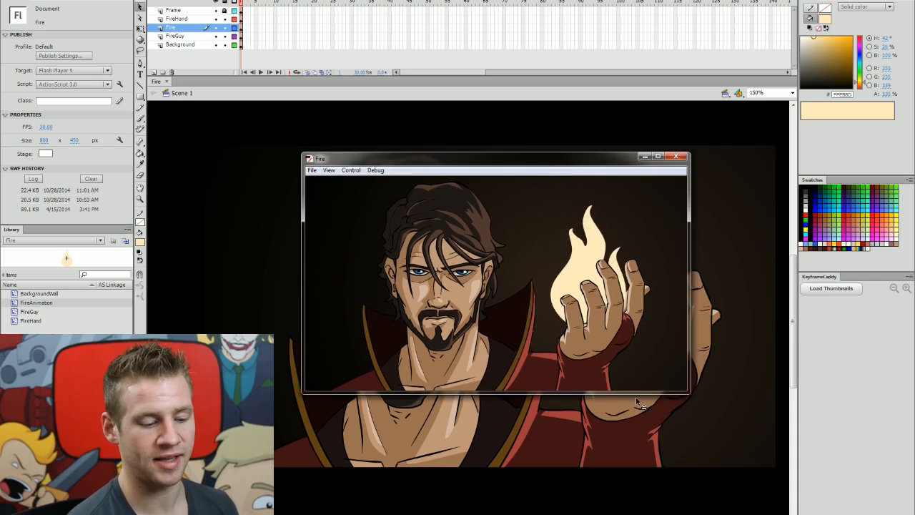
{"action": "left_click", "coordinate": [675, 156]}
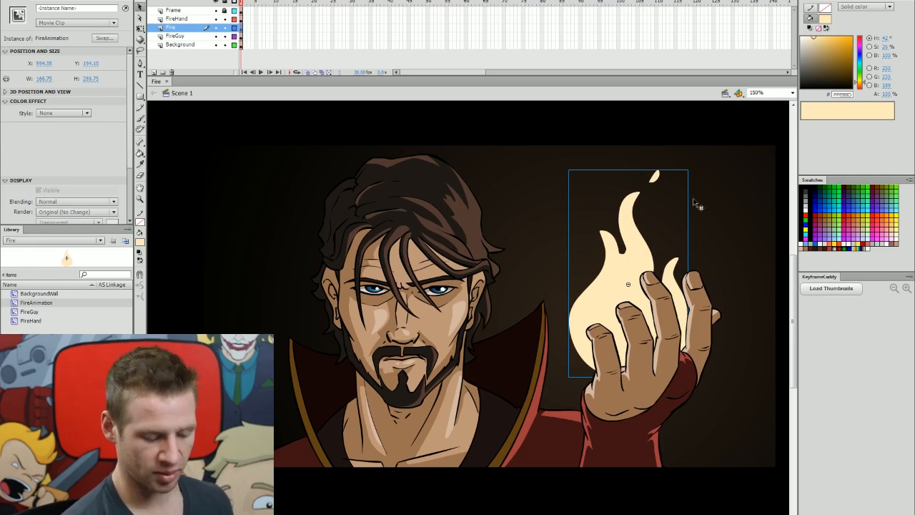
- Convert the FireAnimation instance on the stage into a movie clip symbol named FlameFX
{"action": "key", "text": "F8"}
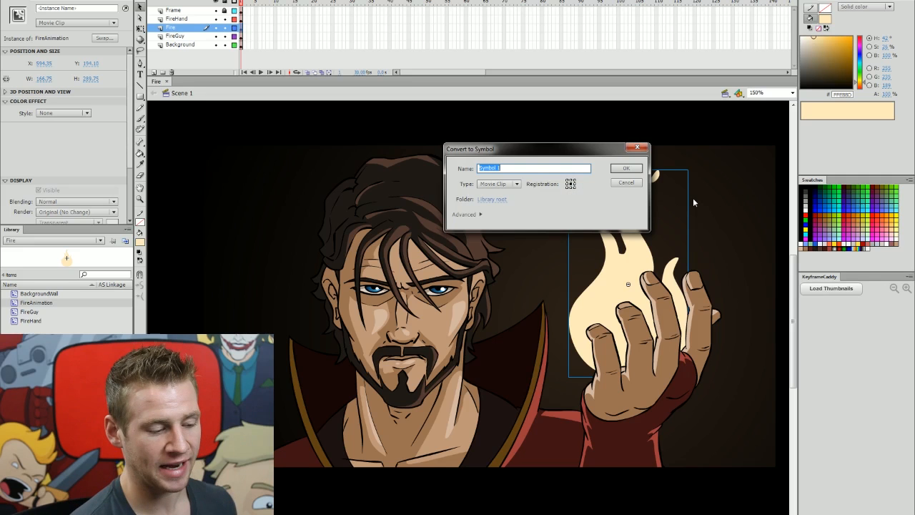
{"action": "left_click_drag", "start_coordinate": [511, 151], "coordinate": [454, 211]}
{"action": "left_click", "coordinate": [474, 179]}
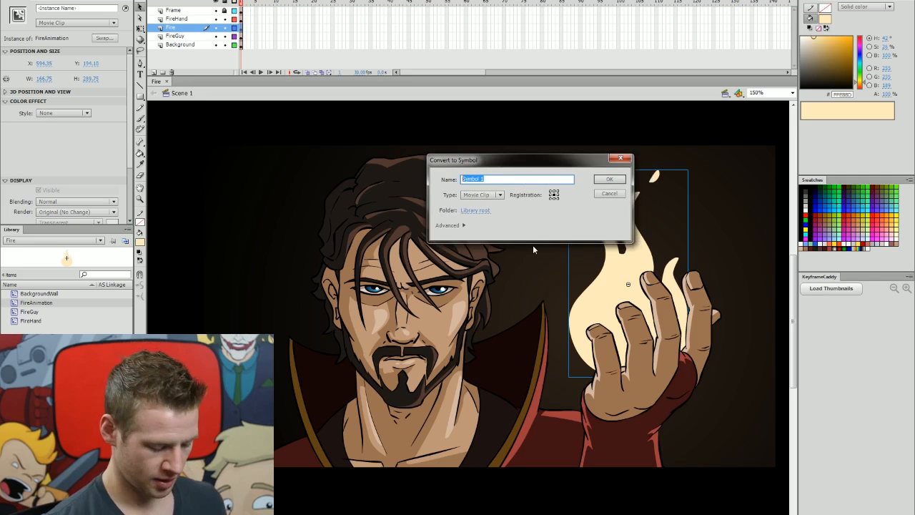
{"action": "type", "text": "FlameFX"}
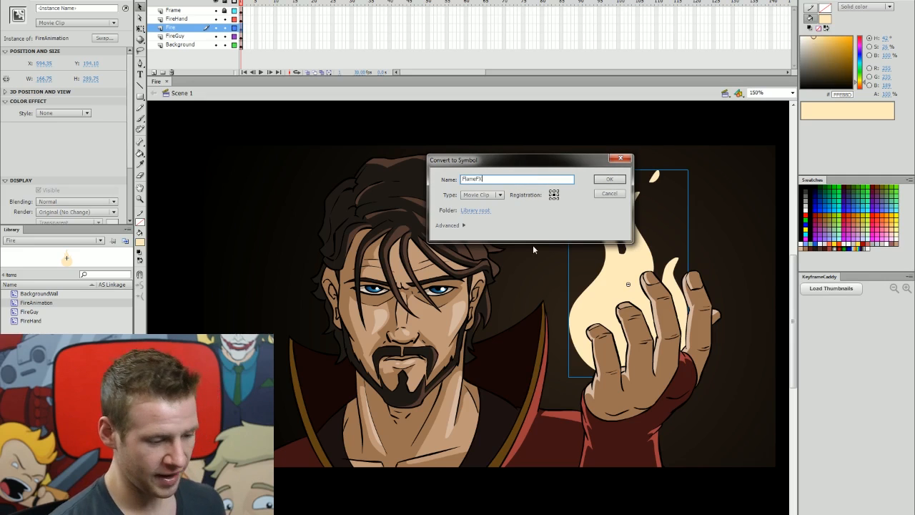
{"action": "key", "text": "Return"}
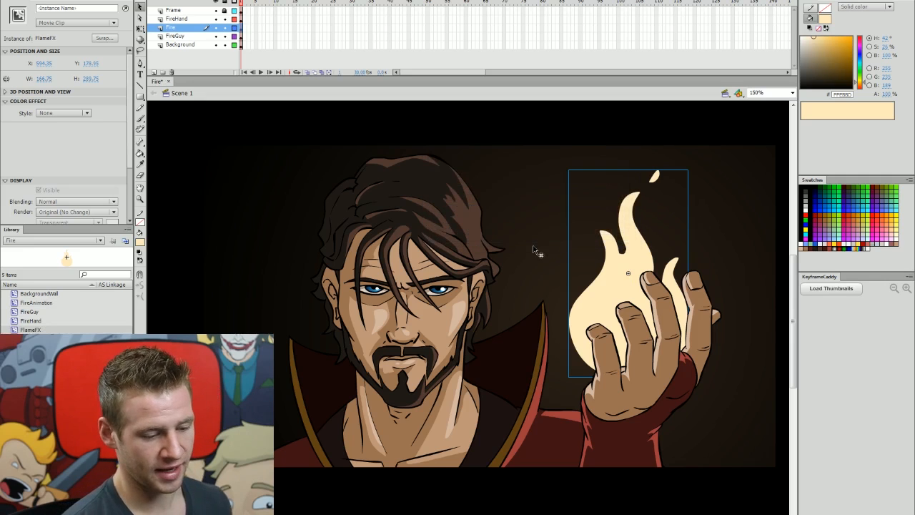
- Open FlameFX for editing and select the FireAnimation instance nested inside it to view its filter settings
{"action": "double_click", "coordinate": [645, 259]}
{"action": "left_click_drag", "start_coordinate": [673, 343], "coordinate": [654, 321]}
{"action": "double_click", "coordinate": [629, 346]}
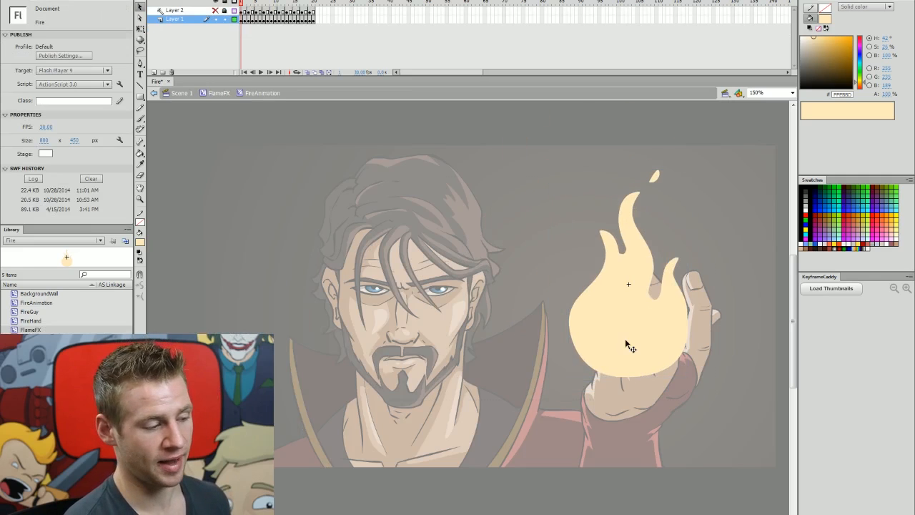
{"action": "double_click", "coordinate": [724, 270]}
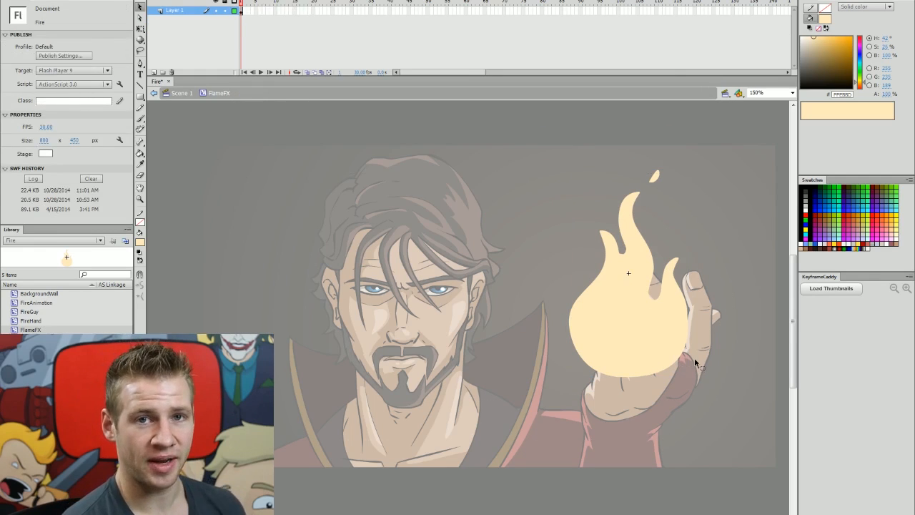
{"action": "left_click", "coordinate": [668, 358]}
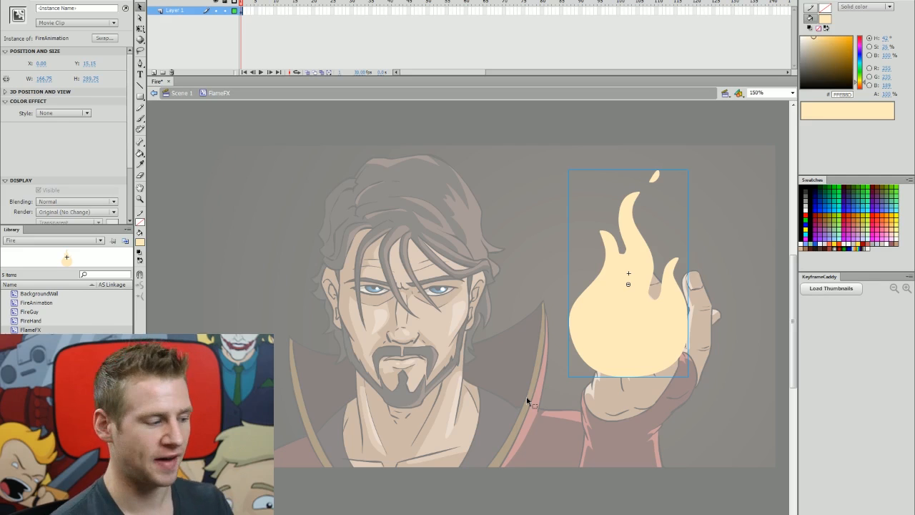
{"action": "left_click_drag", "start_coordinate": [130, 162], "coordinate": [128, 208]}
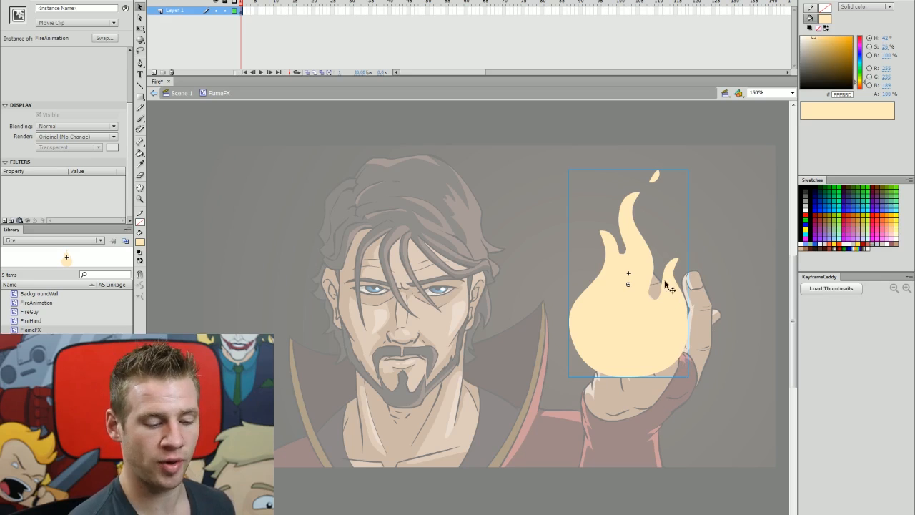
- Try resizing the nested flame instance with Free Transform, and undo the change
{"action": "key", "text": "q"}
{"action": "left_click_drag", "start_coordinate": [689, 170], "coordinate": [685, 136]}
{"action": "key", "text": "ctrl+z"}
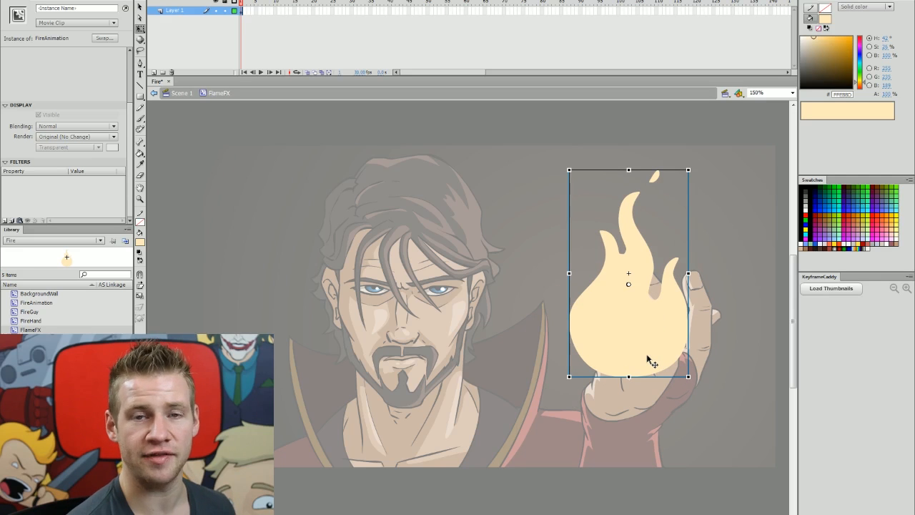
{"action": "left_click", "coordinate": [701, 350]}
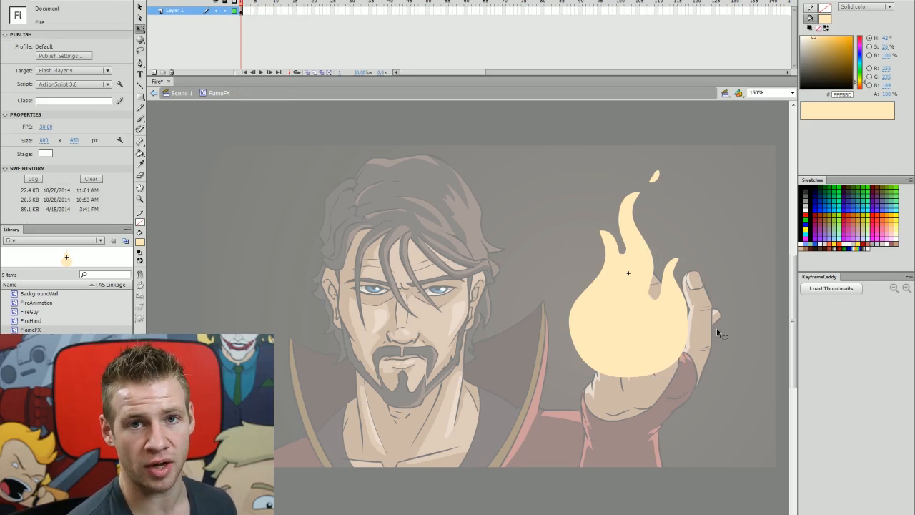
{"action": "left_click", "coordinate": [654, 347]}
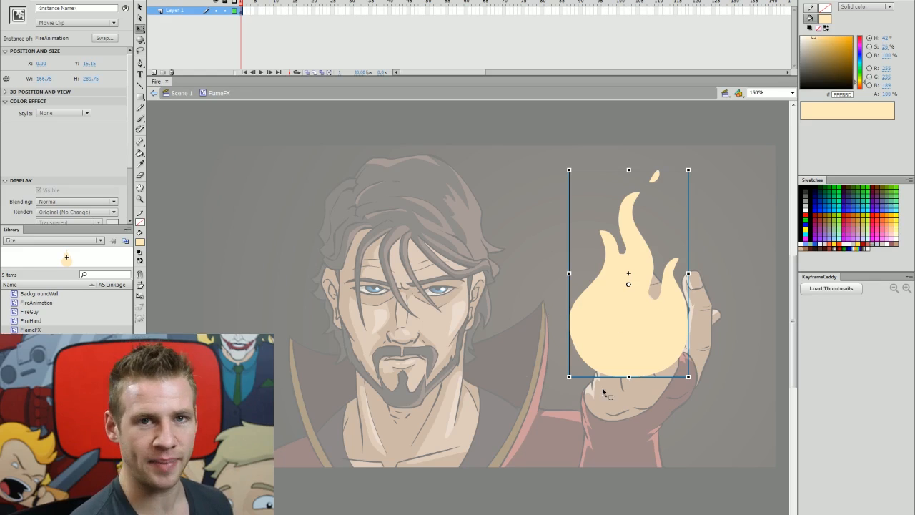
{"action": "key", "text": "ctrl+z"}
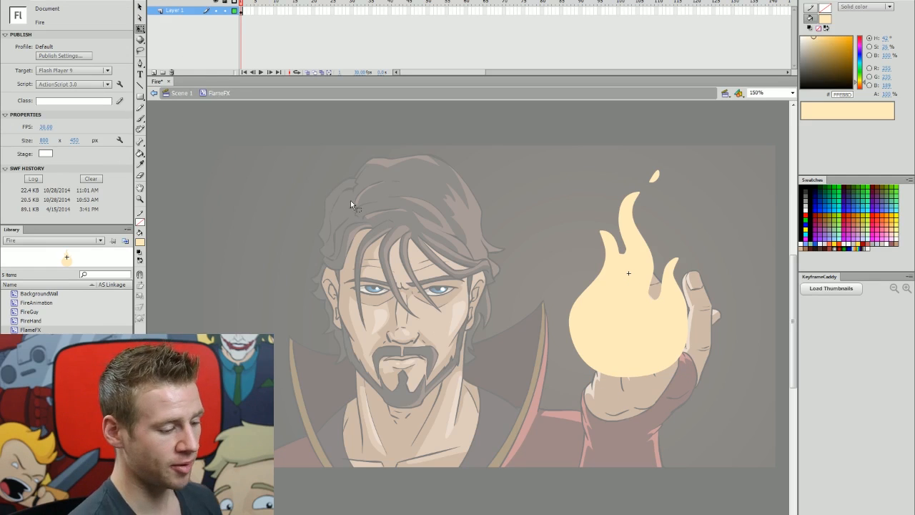
- Detach the properties so they float over the stage, select the nested flame, and add a Glow filter to it
{"action": "left_click_drag", "start_coordinate": [18, 1], "coordinate": [385, 174]}
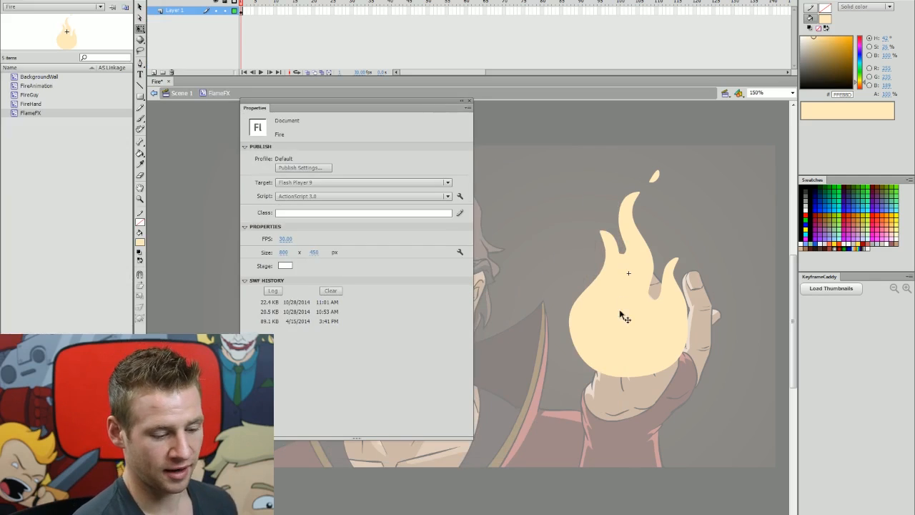
{"action": "left_click", "coordinate": [623, 317]}
{"action": "left_click_drag", "start_coordinate": [435, 109], "coordinate": [497, 114]}
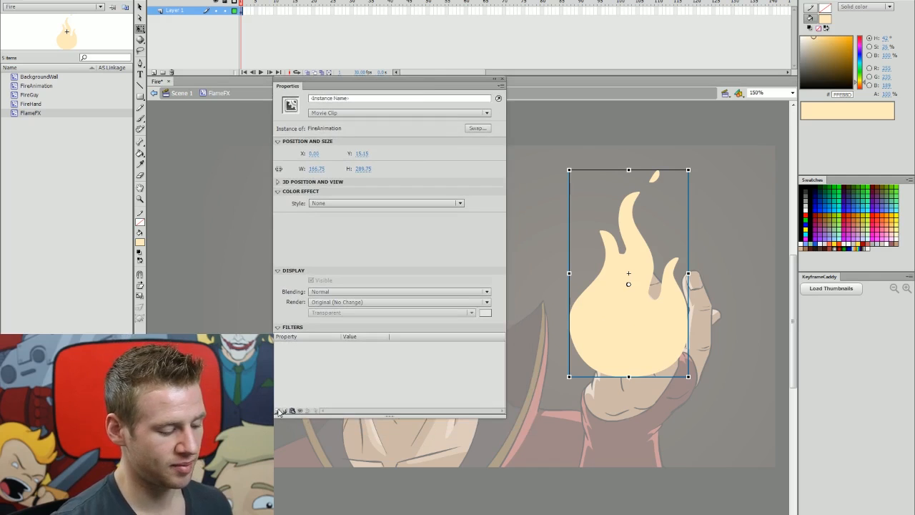
{"action": "left_click", "coordinate": [278, 412]}
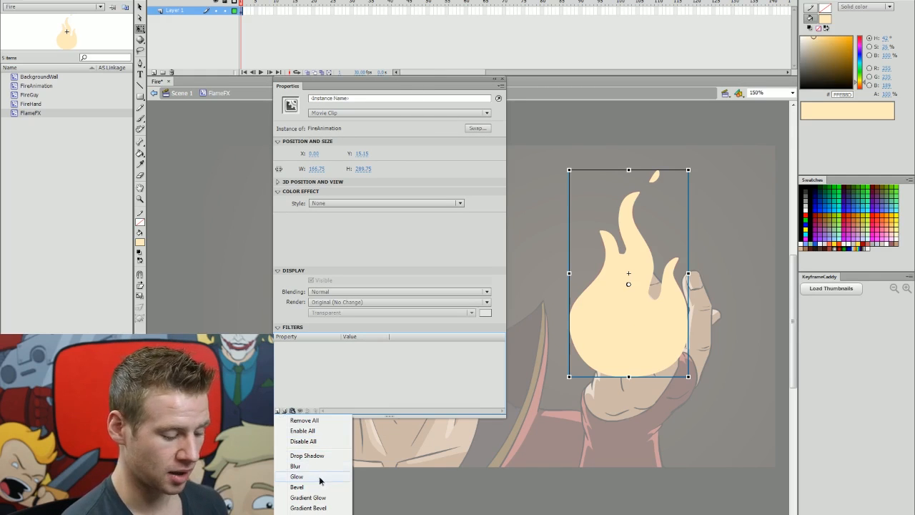
{"action": "left_click", "coordinate": [320, 479]}
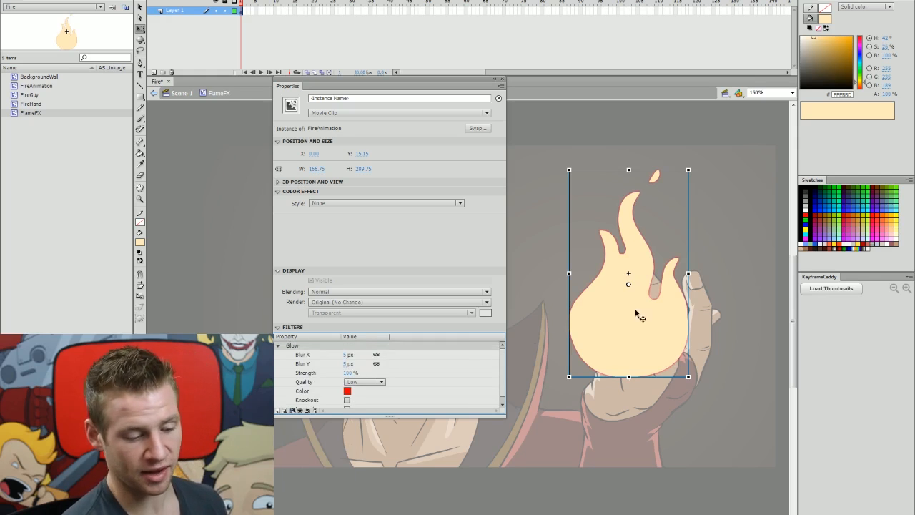
{"action": "scroll", "coordinate": [503, 380], "scroll_direction": "down", "scroll_amount": 1}
{"action": "scroll", "coordinate": [503, 378], "scroll_direction": "up", "scroll_amount": 1}
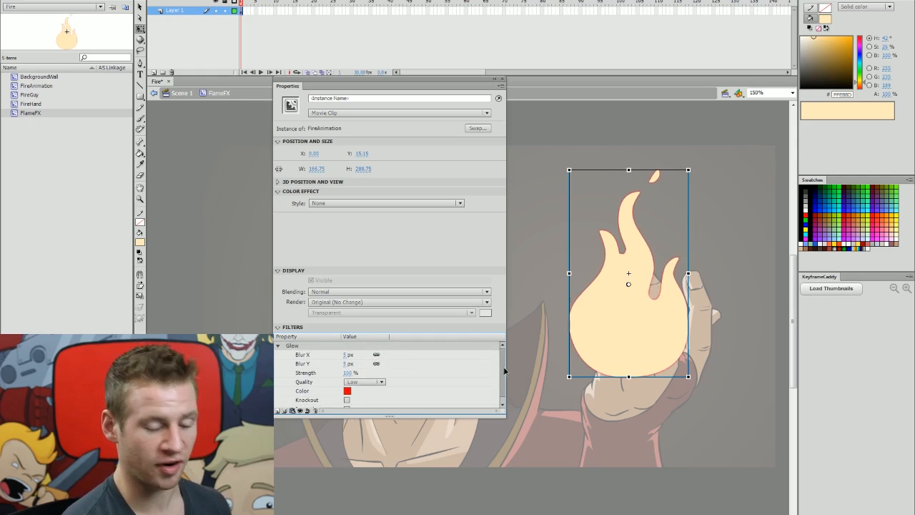
- Change the flame's glow colour to a dark orange
{"action": "left_click", "coordinate": [347, 391]}
{"action": "left_click", "coordinate": [534, 391]}
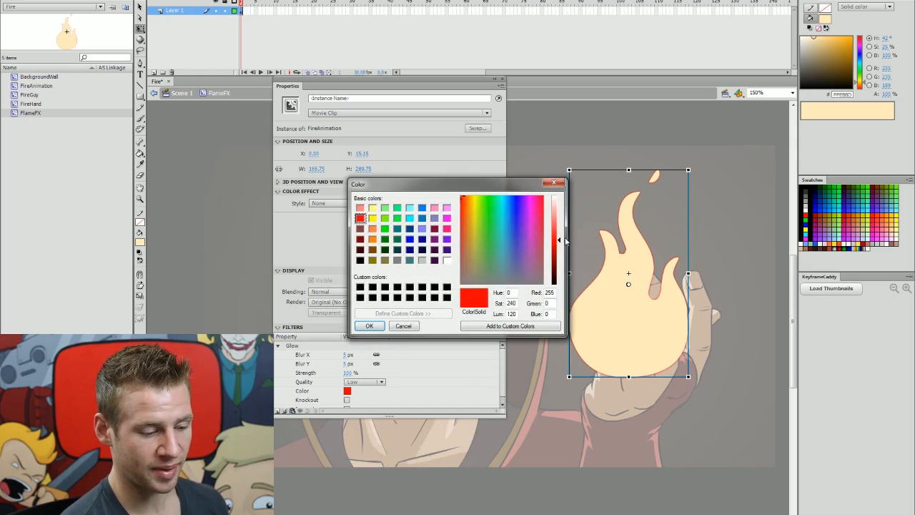
{"action": "left_click", "coordinate": [467, 205]}
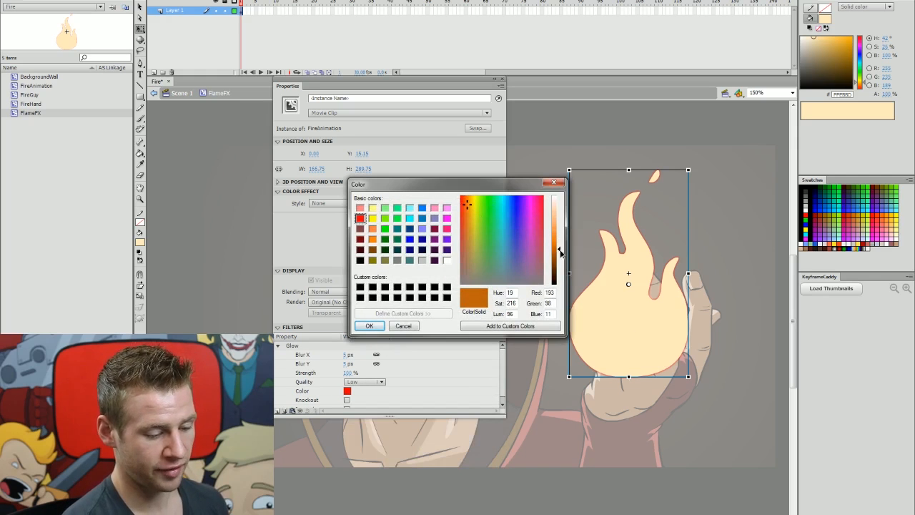
{"action": "left_click_drag", "start_coordinate": [467, 206], "coordinate": [465, 199]}
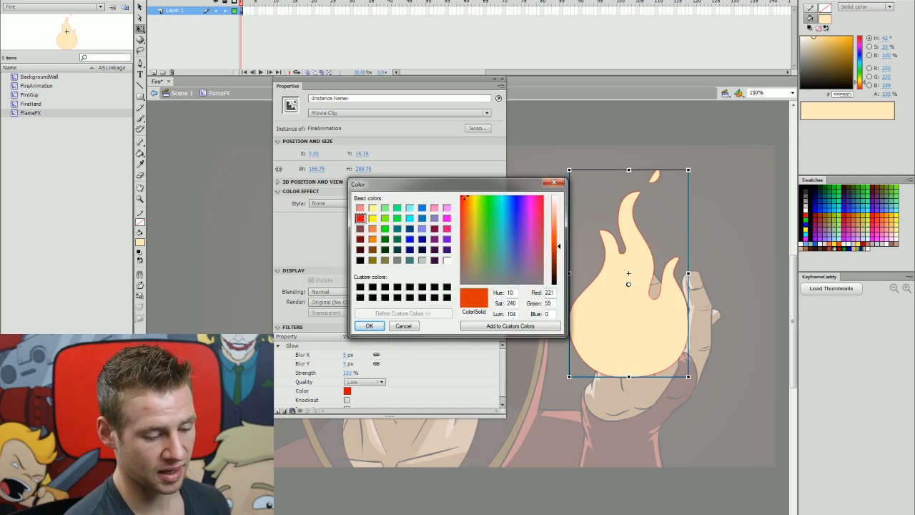
{"action": "left_click", "coordinate": [466, 201]}
{"action": "left_click", "coordinate": [369, 326]}
- Set the orange glow's Blur X and Blur Y to 116 px and its strength to 140%
{"action": "mouse_move", "coordinate": [346, 357]}
{"action": "left_mouse_down"}
{"action": "mouse_move", "coordinate": [356, 354]}
{"action": "mouse_move", "coordinate": [357, 372]}
{"action": "mouse_move", "coordinate": [379, 347]}
{"action": "mouse_move", "coordinate": [361, 363]}
{"action": "left_mouse_up"}
{"action": "left_click", "coordinate": [357, 354]}
{"action": "left_click_drag", "start_coordinate": [349, 373], "coordinate": [356, 372]}
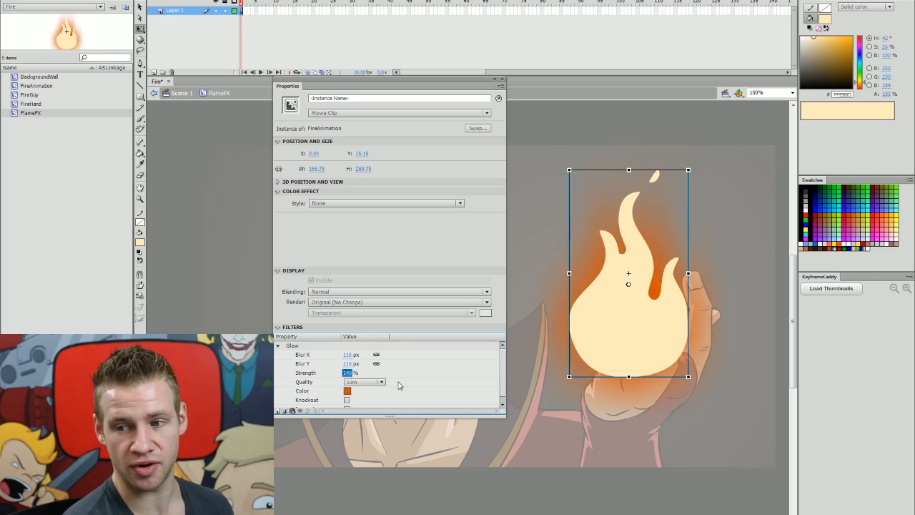
{"action": "left_click", "coordinate": [662, 360]}
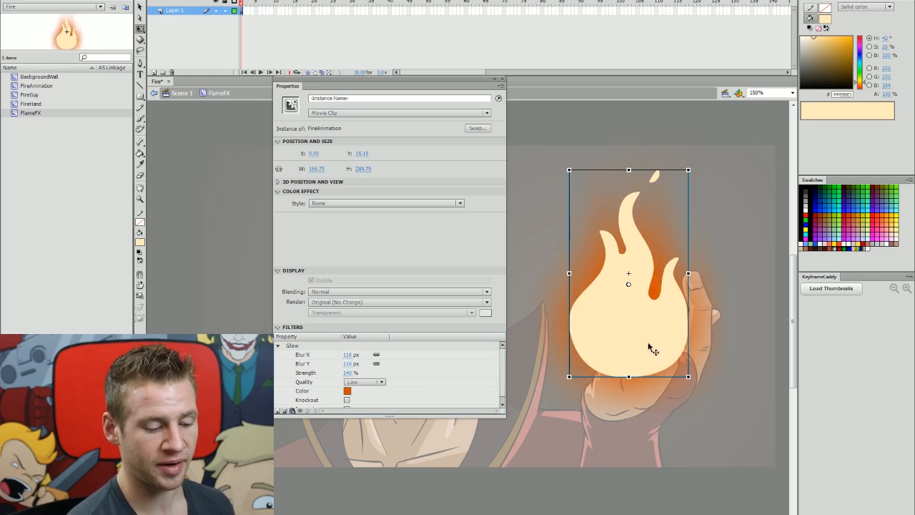
- Make room to see the full filter list and add a second Glow filter to the flame, set as an inner glow
{"action": "left_click_drag", "start_coordinate": [504, 412], "coordinate": [509, 508]}
{"action": "left_click_drag", "start_coordinate": [463, 84], "coordinate": [486, 32]}
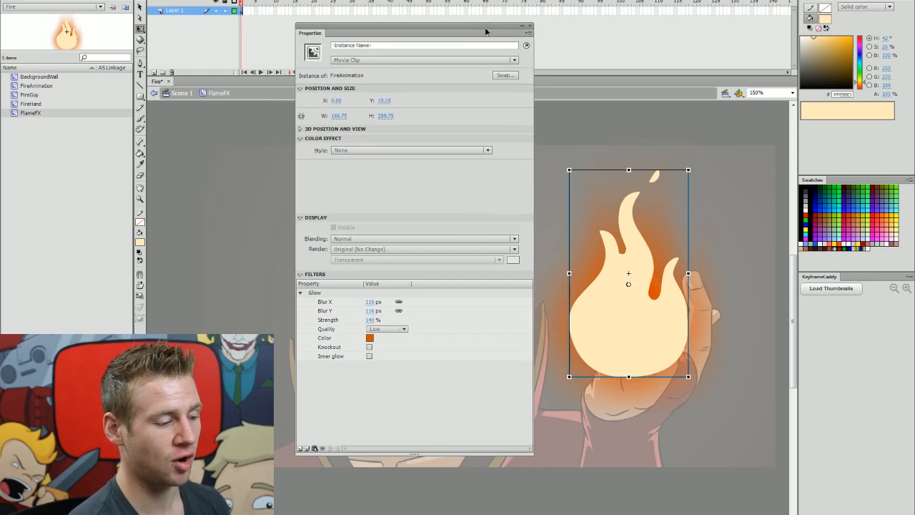
{"action": "left_click", "coordinate": [300, 448]}
{"action": "left_click", "coordinate": [339, 393]}
{"action": "left_click", "coordinate": [394, 402]}
{"action": "left_click", "coordinate": [396, 402]}
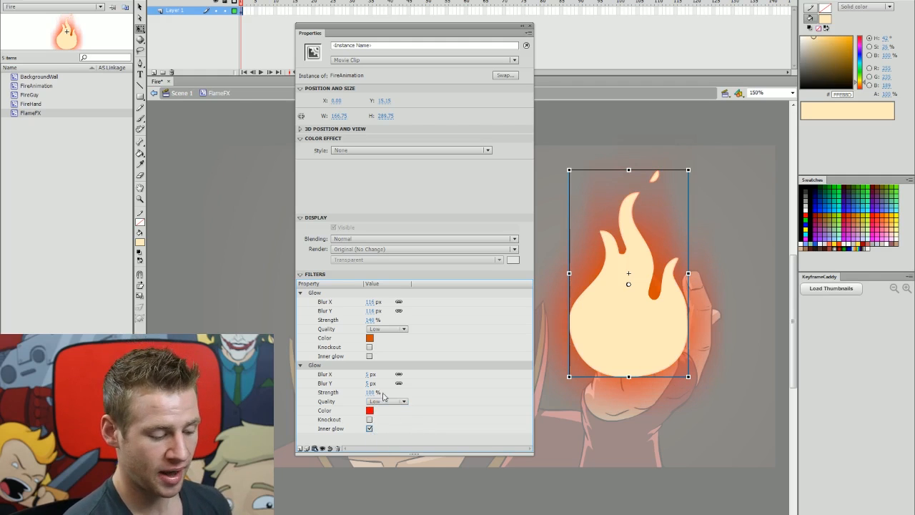
- Set the inner glow's colour to orange and move it above the outer glow in the filter order
{"action": "left_click", "coordinate": [371, 409]}
{"action": "left_click", "coordinate": [522, 421]}
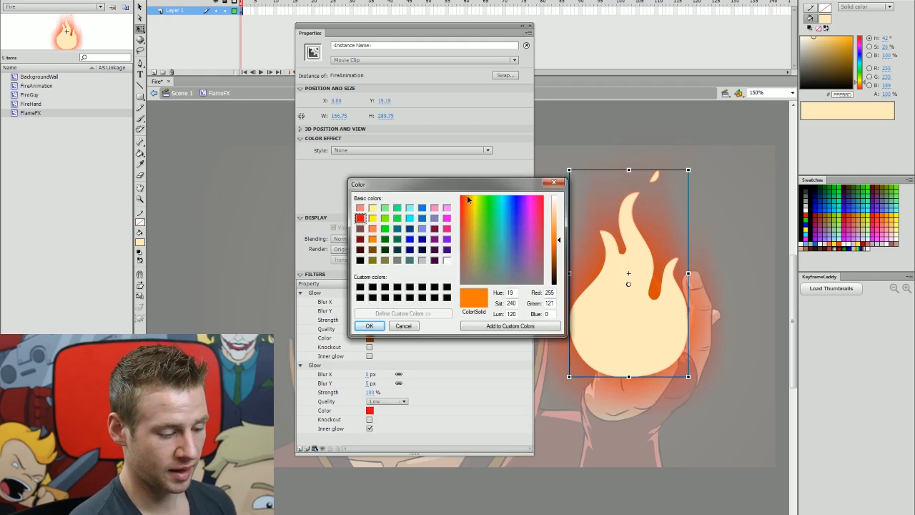
{"action": "left_click", "coordinate": [369, 325]}
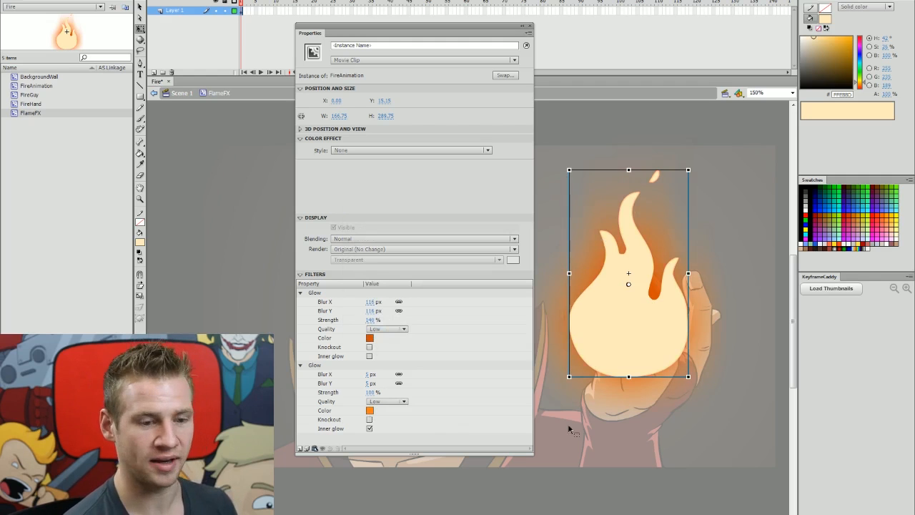
{"action": "left_click_drag", "start_coordinate": [328, 293], "coordinate": [340, 429]}
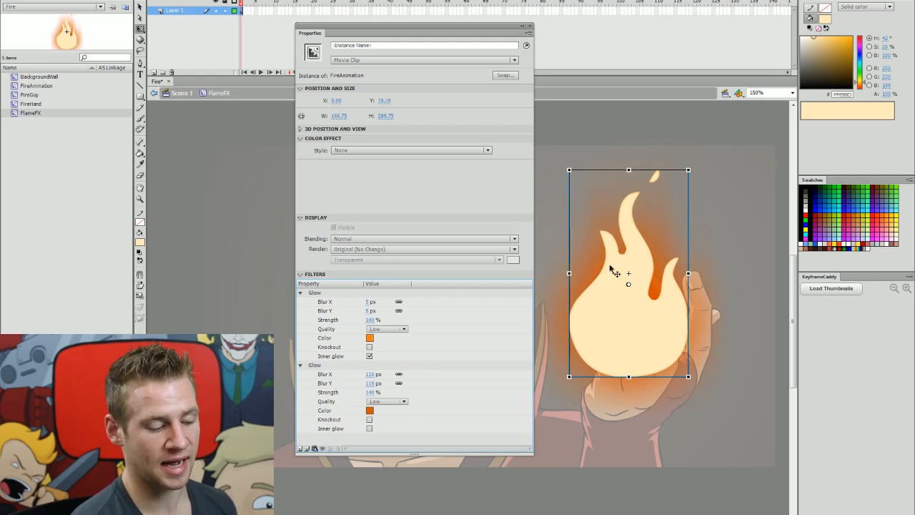
{"action": "left_click", "coordinate": [234, 10]}
{"action": "left_click", "coordinate": [234, 11]}
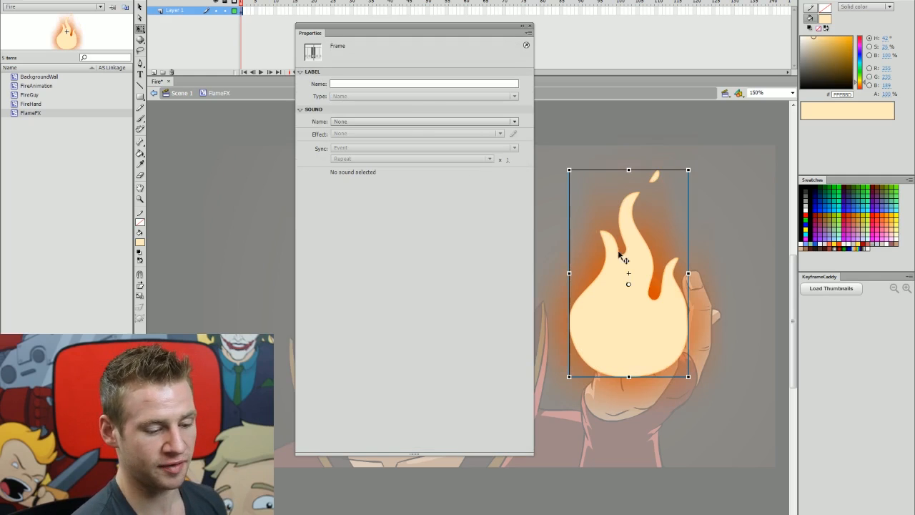
- Try the inner glow at 46 px blur and 313% strength, then place it below the outer glow and move it back above
{"action": "left_click", "coordinate": [600, 305]}
{"action": "left_click", "coordinate": [369, 319]}
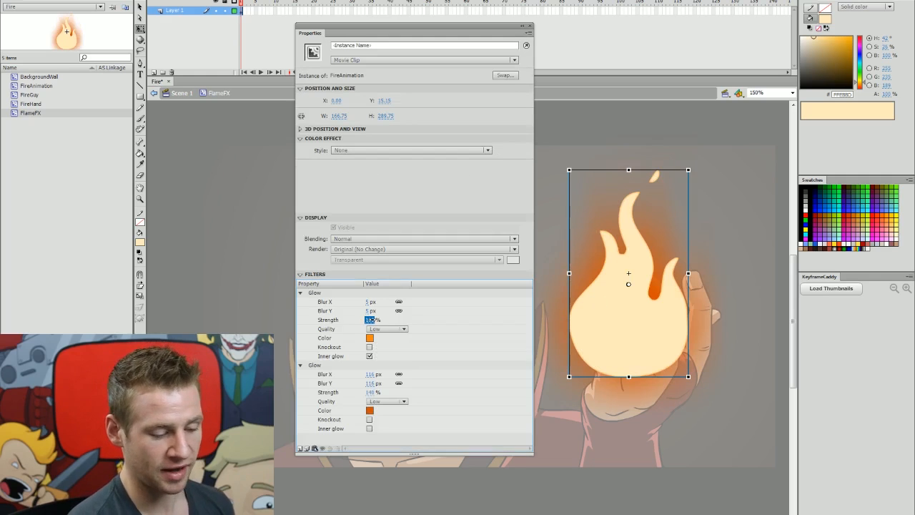
{"action": "left_click_drag", "start_coordinate": [399, 312], "coordinate": [457, 303]}
{"action": "left_click_drag", "start_coordinate": [370, 301], "coordinate": [389, 300]}
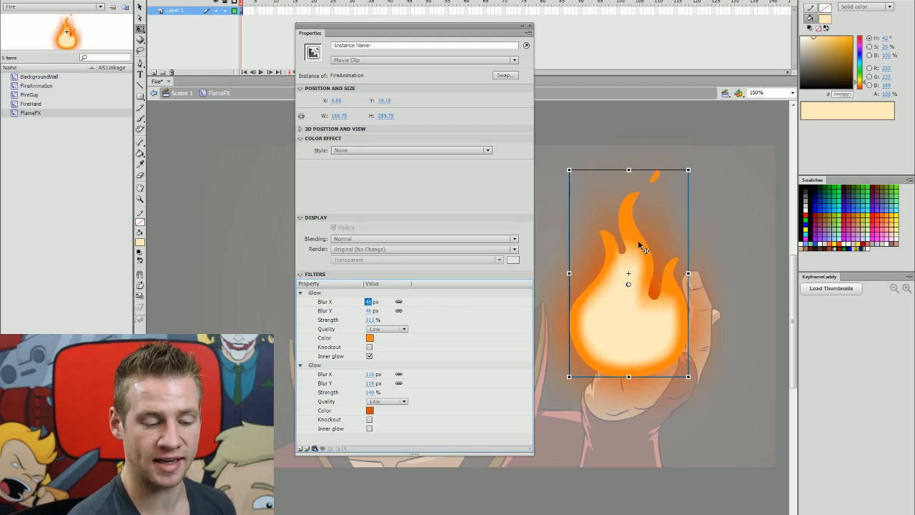
{"action": "left_click", "coordinate": [379, 301]}
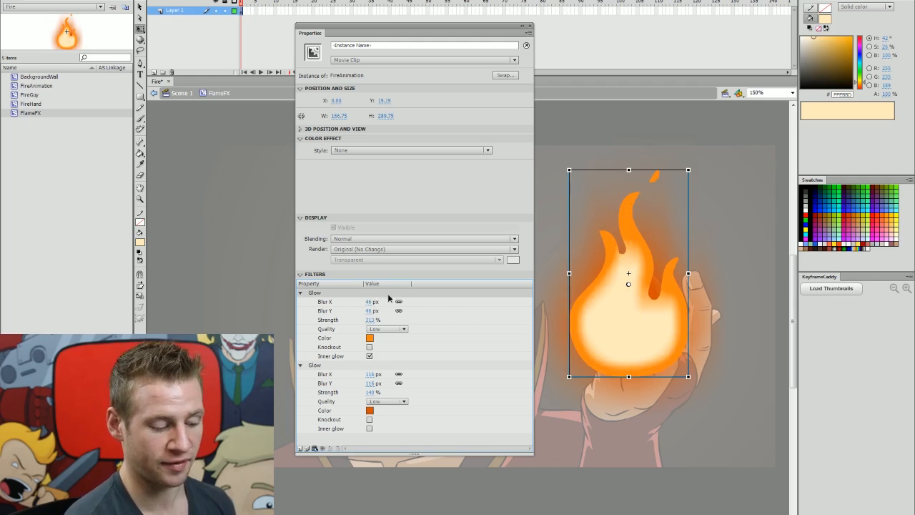
{"action": "left_click_drag", "start_coordinate": [349, 300], "coordinate": [350, 433]}
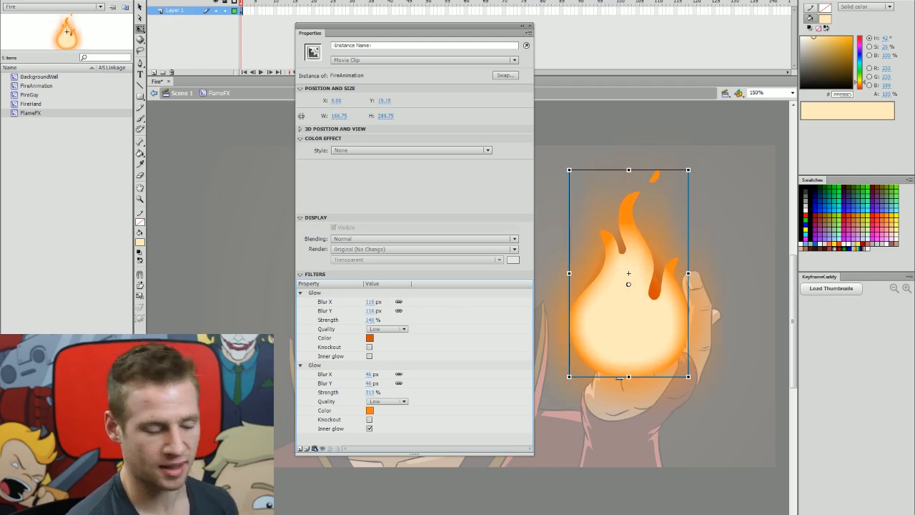
{"action": "left_click_drag", "start_coordinate": [331, 365], "coordinate": [353, 302]}
- Set the inner glow's strength to 98% and its Blur X and Blur Y to 41 px
{"action": "left_click_drag", "start_coordinate": [370, 320], "coordinate": [270, 334]}
{"action": "left_click", "coordinate": [369, 301]}
{"action": "left_click", "coordinate": [367, 320]}
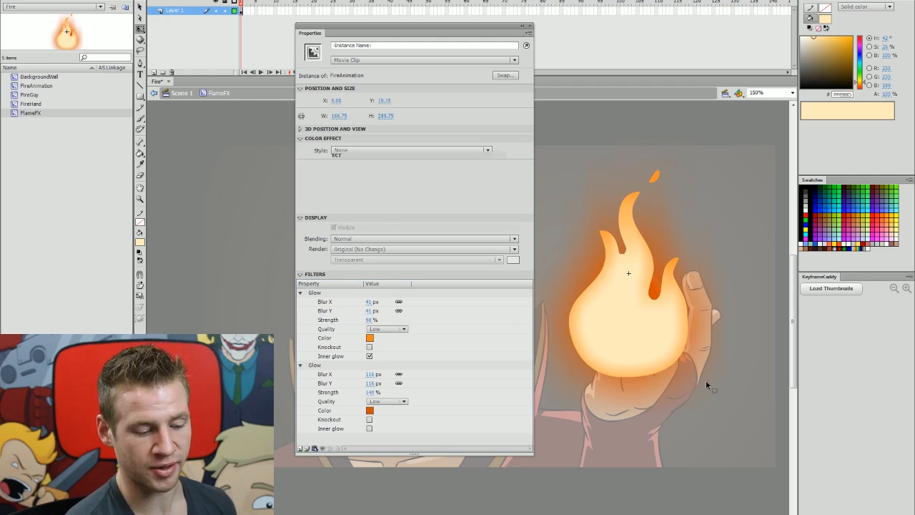
{"action": "left_click", "coordinate": [658, 351]}
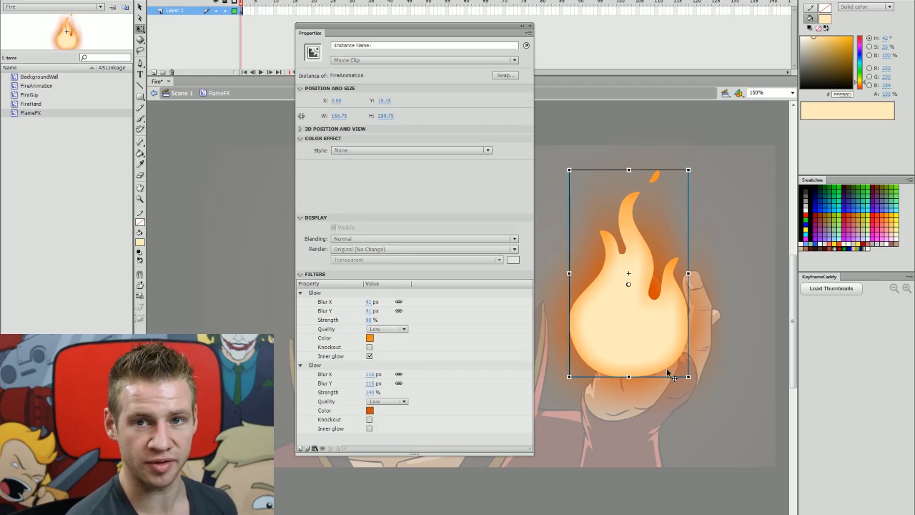
- Add a Blur filter to the flame and set Blur X and Blur Y to 10 px
{"action": "left_click", "coordinate": [301, 448]}
{"action": "left_click", "coordinate": [339, 389]}
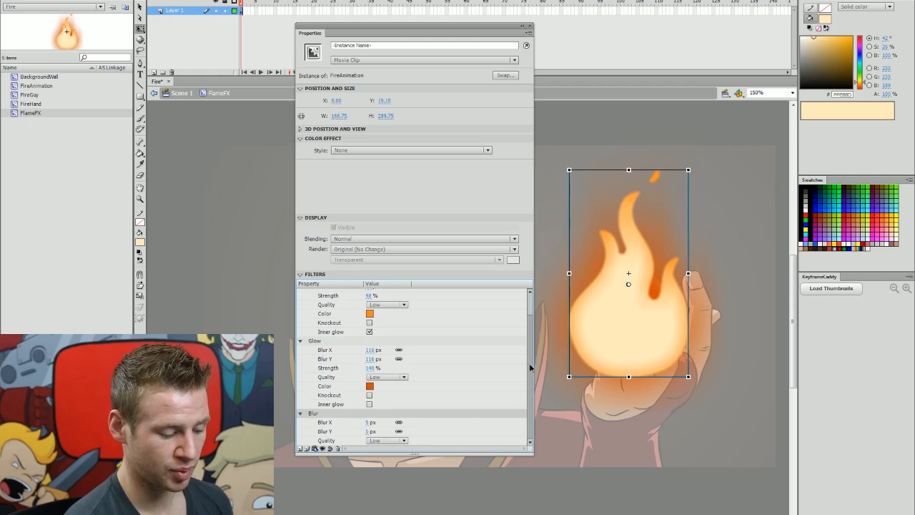
{"action": "left_click", "coordinate": [369, 424]}
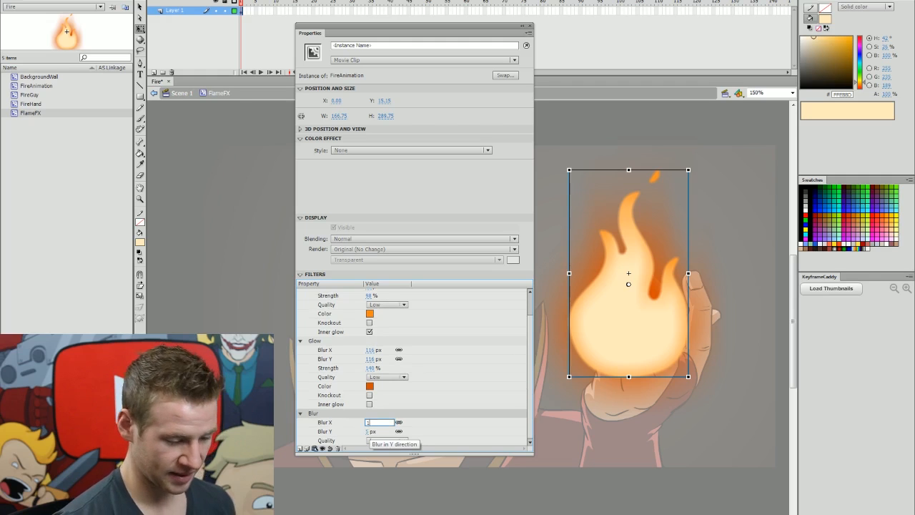
{"action": "type", "text": "10"}
{"action": "key", "text": "Return"}
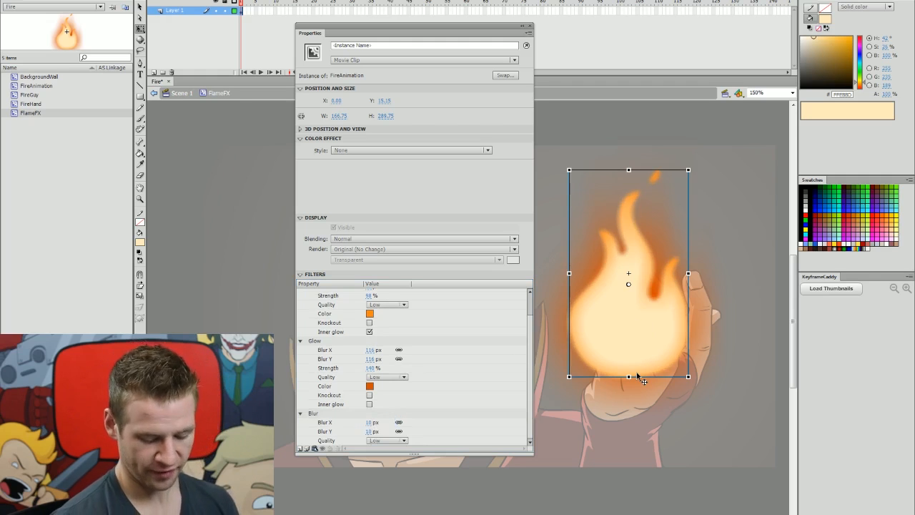
- Test the movie to preview the flame with its glow and blur filters, closing the preview at the end
{"action": "key", "text": "ctrl+Return"}
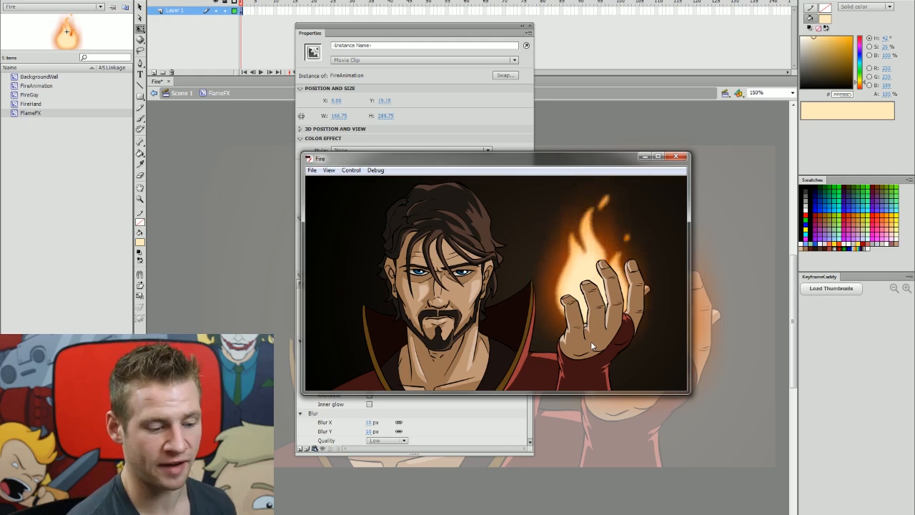
{"action": "key", "text": "ctrl+w"}
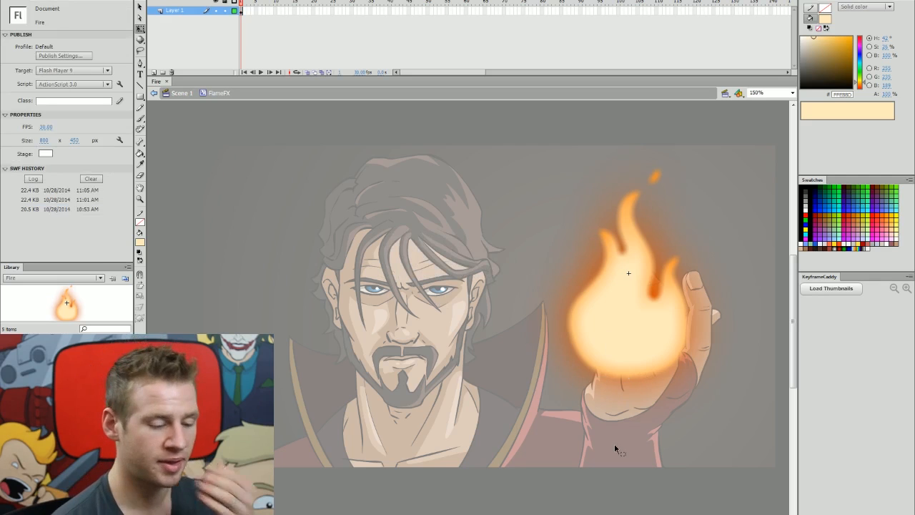
- Add a new layer above Layer 1 in FlameFX and paste a copy of the flame in place on it
{"action": "left_click", "coordinate": [668, 331]}
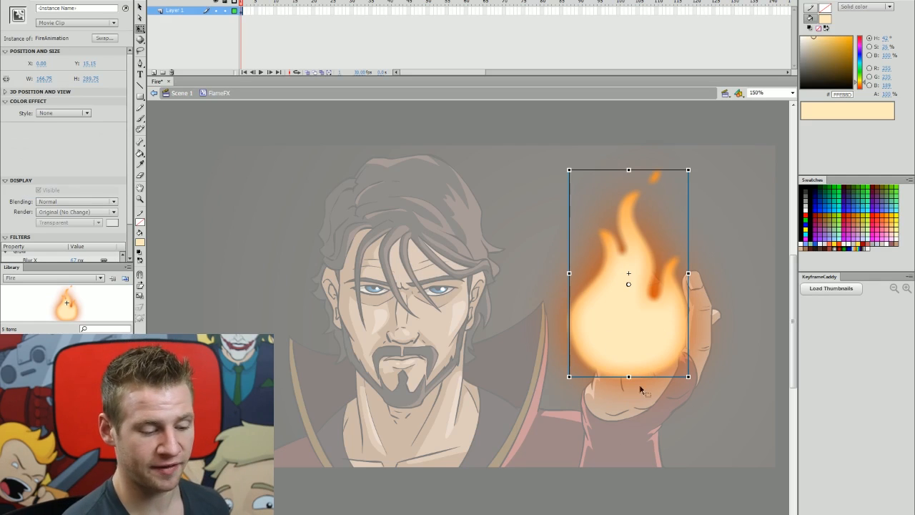
{"action": "left_click", "coordinate": [152, 73]}
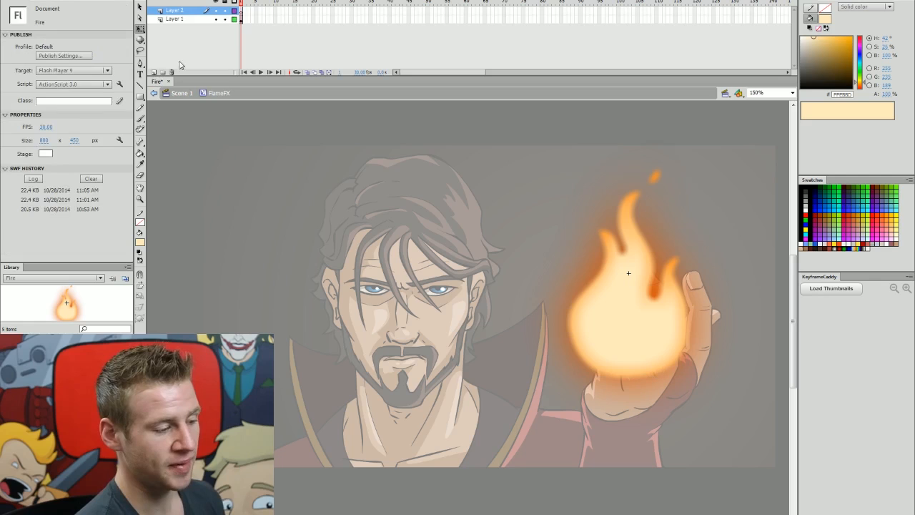
{"action": "left_click", "coordinate": [241, 19]}
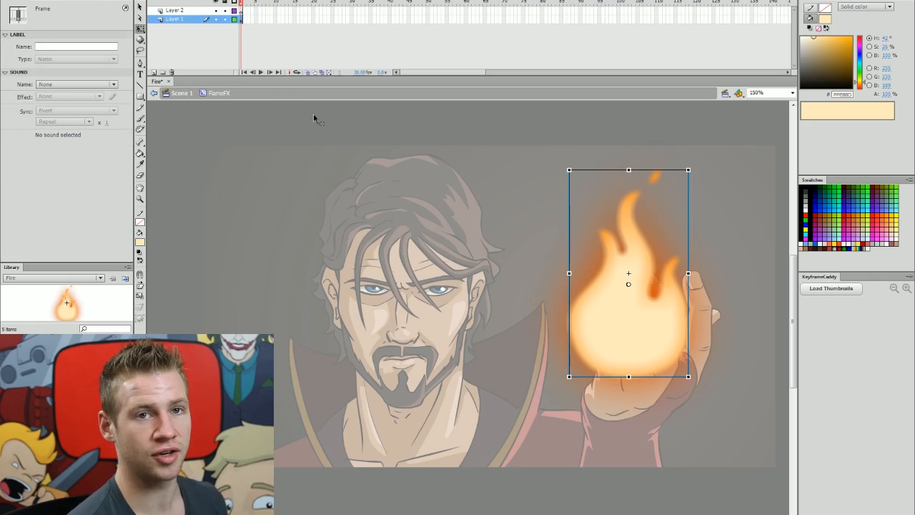
{"action": "left_click", "coordinate": [249, 13]}
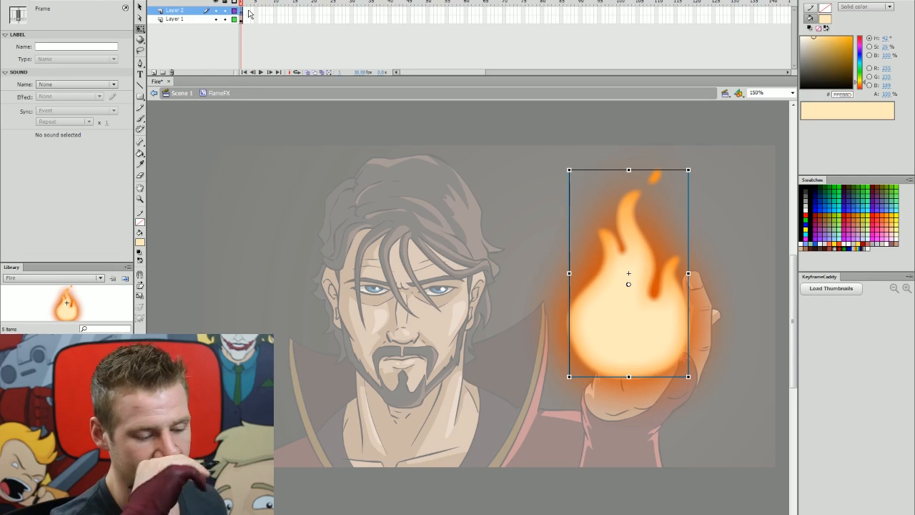
- Try moving the copied flame aside to check the original beneath it, and undo the move
{"action": "left_click", "coordinate": [507, 363]}
{"action": "left_click_drag", "start_coordinate": [653, 346], "coordinate": [551, 346]}
{"action": "key", "text": "ctrl+z"}
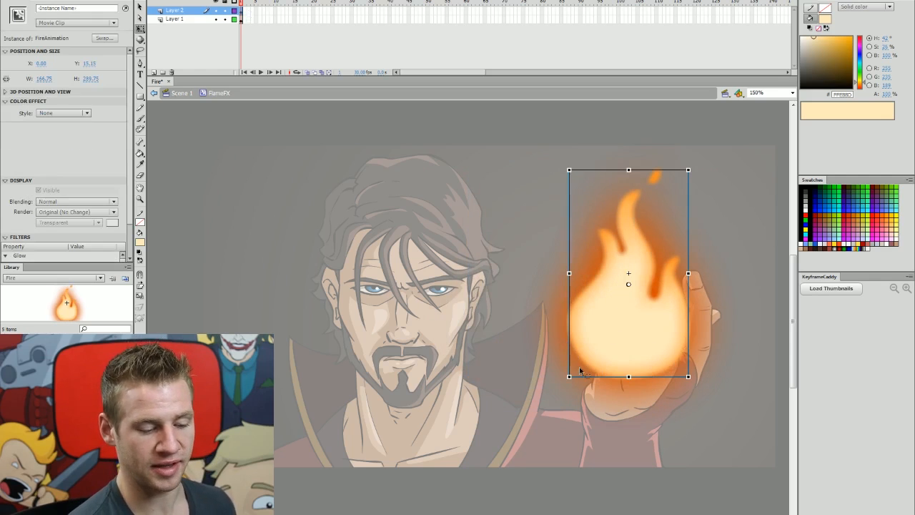
- Enlarge the Layer 1 flame proportionally behind the copy and shift it up so both flames share a base
{"action": "left_click", "coordinate": [242, 19]}
{"action": "left_click_drag", "start_coordinate": [688, 170], "coordinate": [700, 126]}
{"action": "left_click_drag", "start_coordinate": [659, 405], "coordinate": [659, 377]}
- Increase the blur filter amount on the enlarged flame on Layer 1
{"action": "left_click_drag", "start_coordinate": [130, 211], "coordinate": [129, 255]}
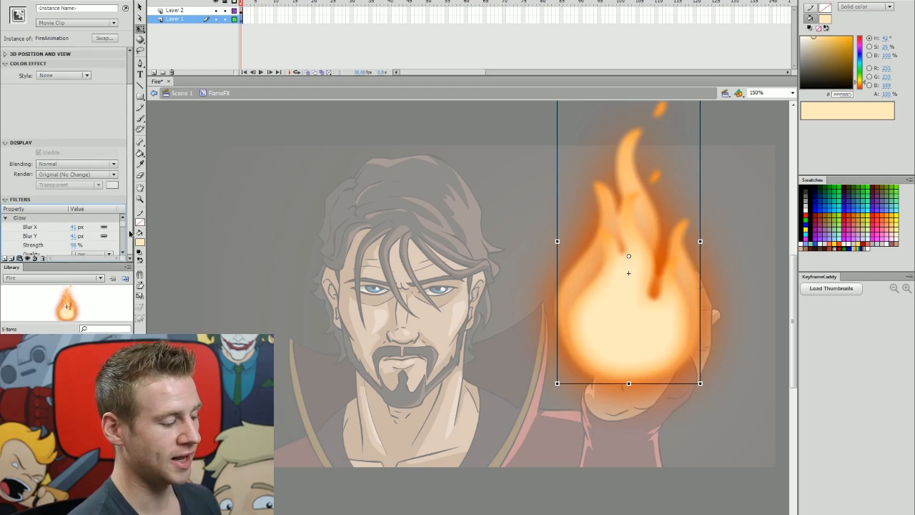
{"action": "mouse_move", "coordinate": [129, 245]}
{"action": "left_mouse_down"}
{"action": "mouse_move", "coordinate": [129, 216]}
{"action": "mouse_move", "coordinate": [124, 252]}
{"action": "left_mouse_up"}
{"action": "left_click", "coordinate": [75, 232]}
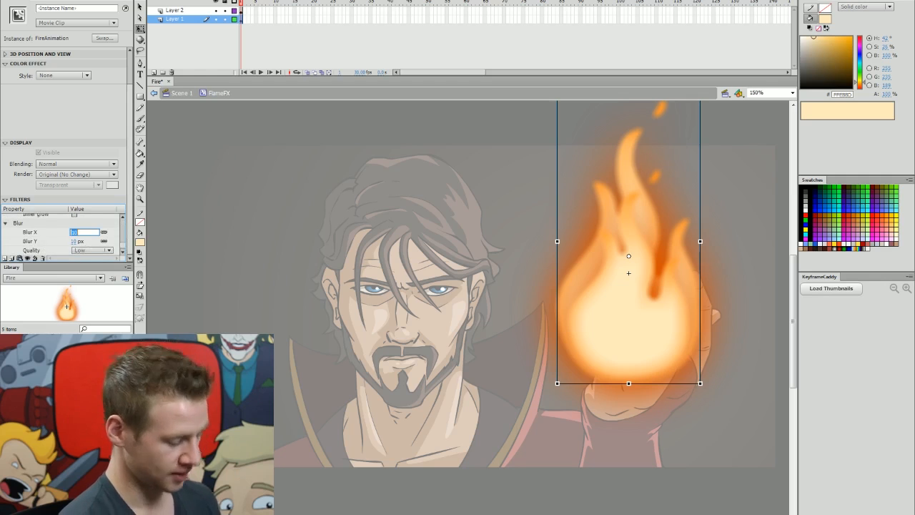
{"action": "key", "text": "Return"}
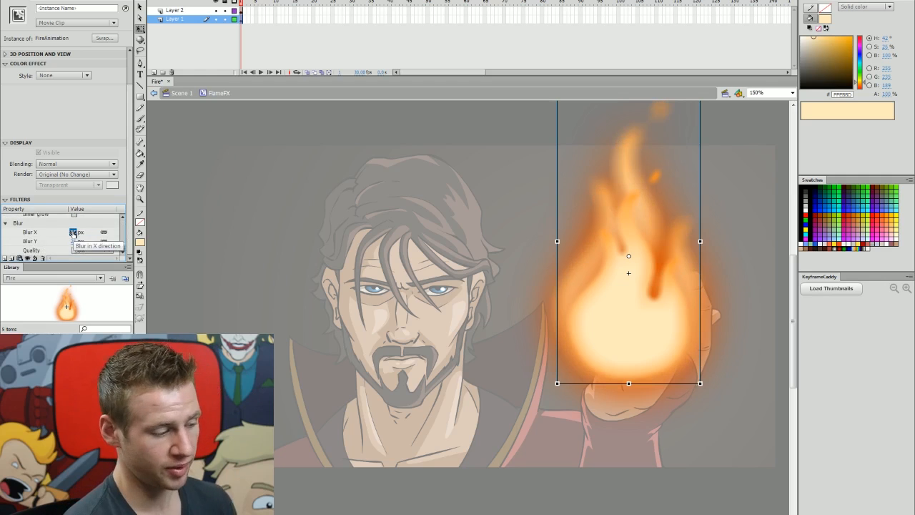
- Apply an Alpha colour effect of 45% to the enlarged flame on Layer 1
{"action": "left_click", "coordinate": [82, 76]}
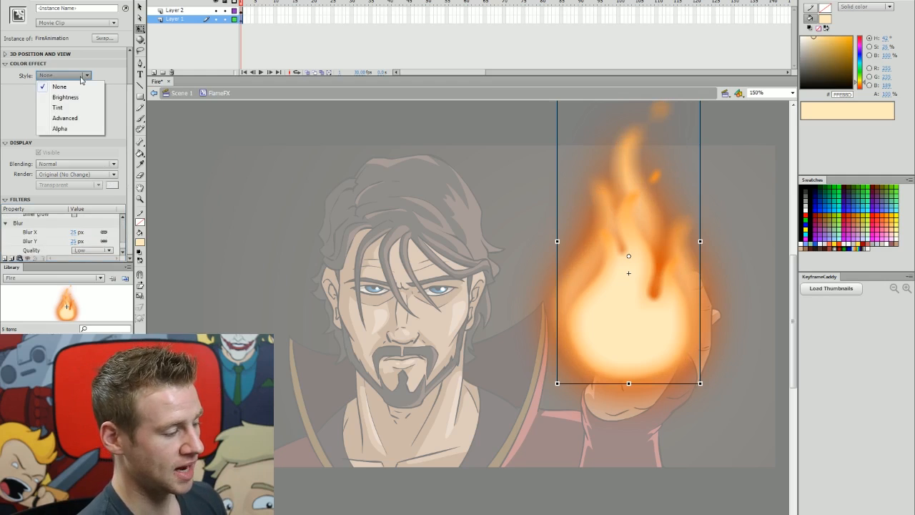
{"action": "left_click", "coordinate": [69, 129]}
{"action": "left_click_drag", "start_coordinate": [85, 128], "coordinate": [60, 129]}
{"action": "left_click", "coordinate": [409, 308]}
- Preview the faded flame in a test movie, and raise the enlarged Layer 1 flame's blur to 35 px
{"action": "key", "text": "ctrl+Return"}
{"action": "left_click_drag", "start_coordinate": [510, 155], "coordinate": [534, 183]}
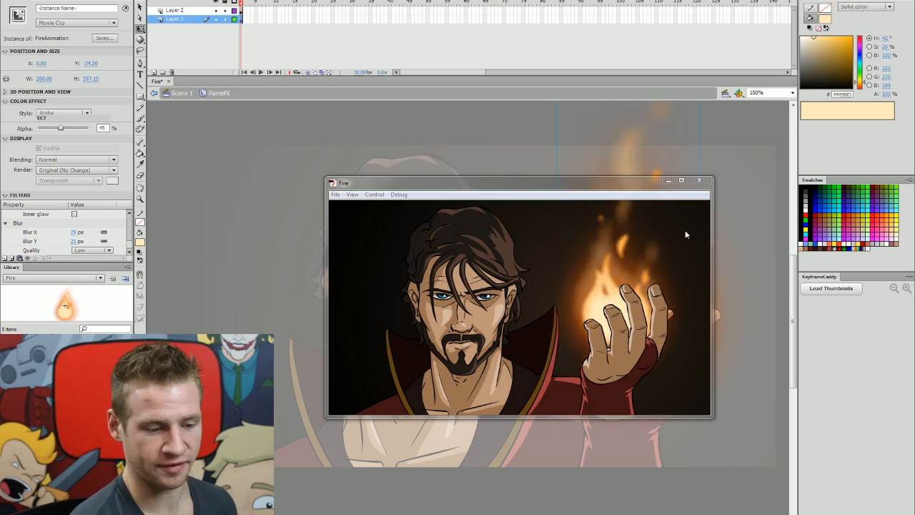
{"action": "left_click", "coordinate": [700, 179]}
{"action": "left_click", "coordinate": [633, 164]}
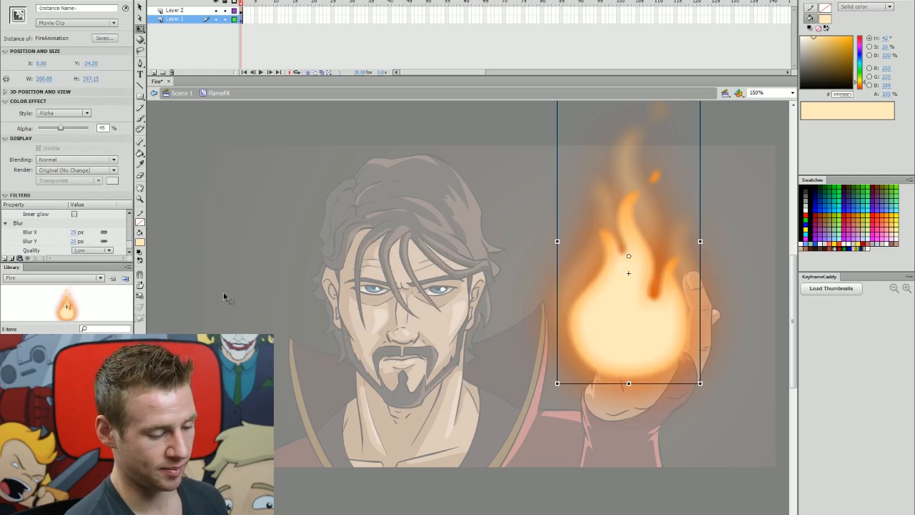
{"action": "left_click", "coordinate": [74, 232]}
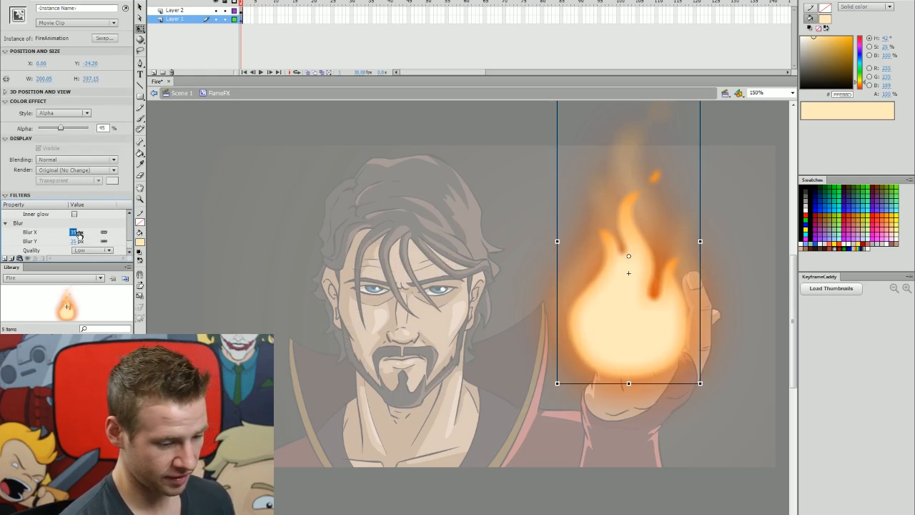
- Set the blur filter of the front flame on Layer 2 to 24 px and check it in a test movie
{"action": "left_click", "coordinate": [636, 303]}
{"action": "left_click_drag", "start_coordinate": [130, 220], "coordinate": [130, 240]}
{"action": "left_click", "coordinate": [74, 231]}
{"action": "type", "text": "24"}
{"action": "key", "text": "Return"}
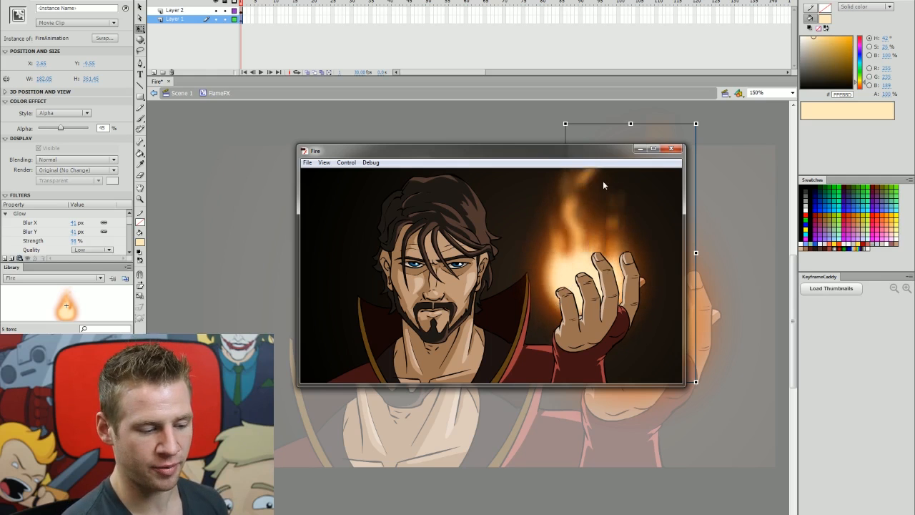
{"action": "left_click_drag", "start_coordinate": [567, 153], "coordinate": [616, 113]}
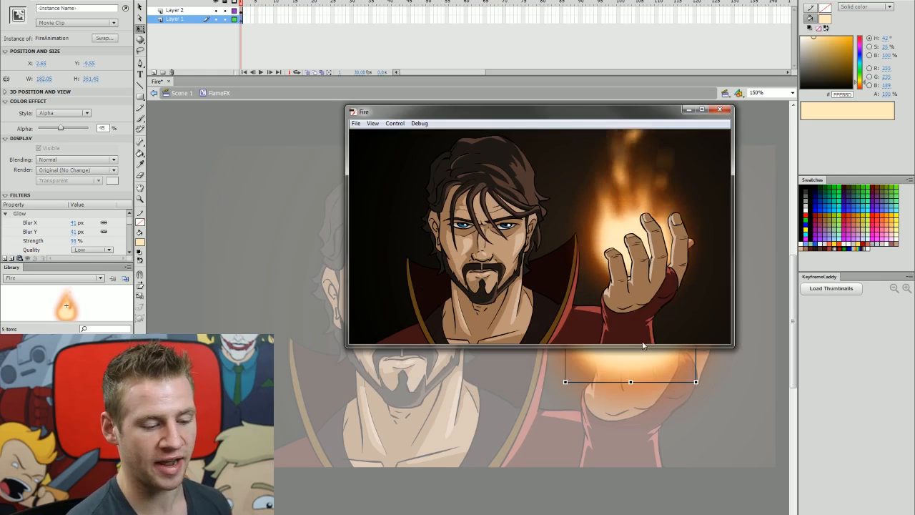
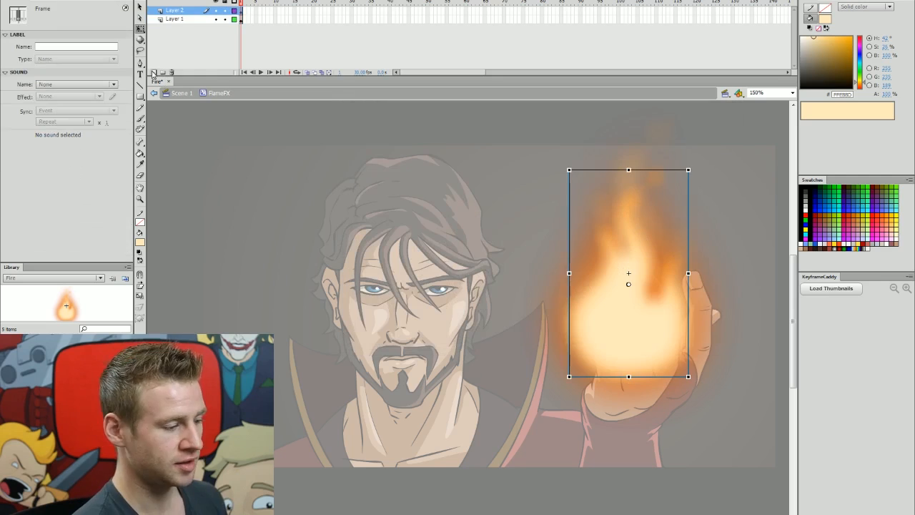
{"action": "left_click", "coordinate": [397, 199]}
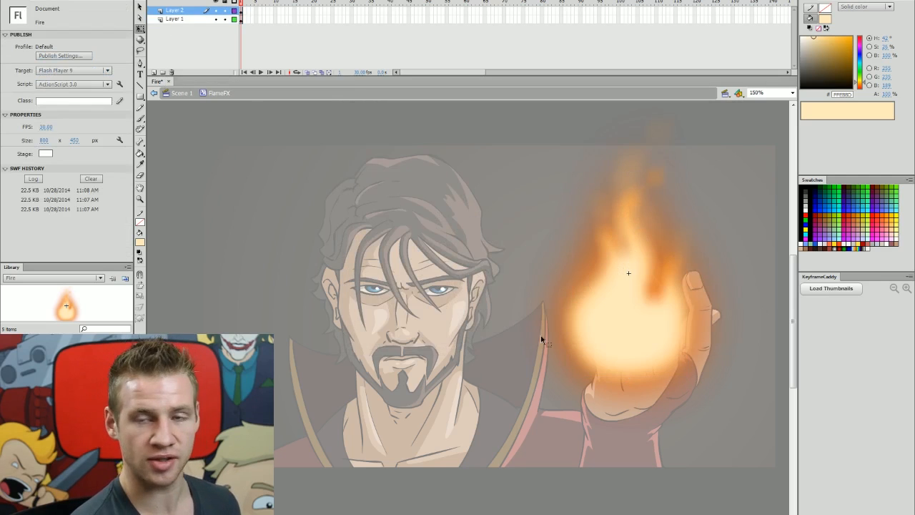
- Draw a circle about 361 px wide with a white-to-black radial gradient and no stroke on a new layer above Layer 2
{"action": "left_click", "coordinate": [153, 72]}
{"action": "left_click_drag", "start_coordinate": [140, 97], "coordinate": [175, 118]}
{"action": "left_click", "coordinate": [177, 107]}
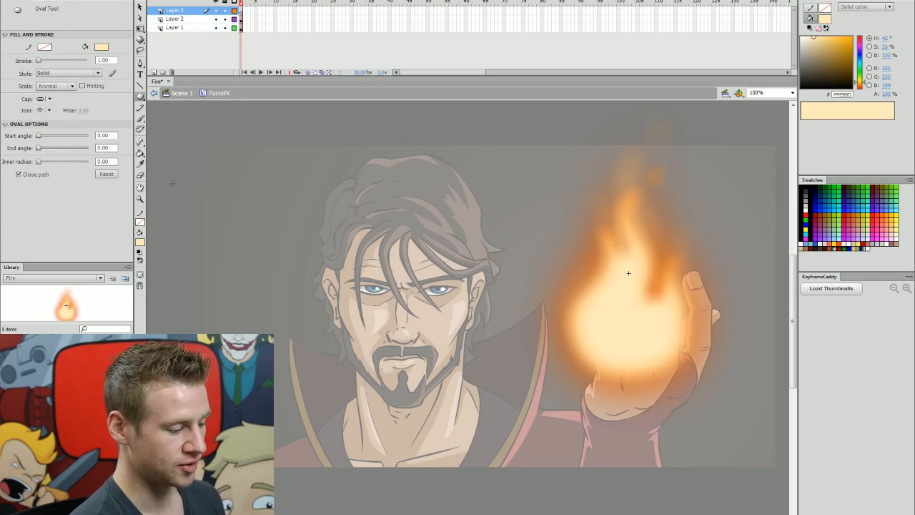
{"action": "left_click", "coordinate": [141, 243]}
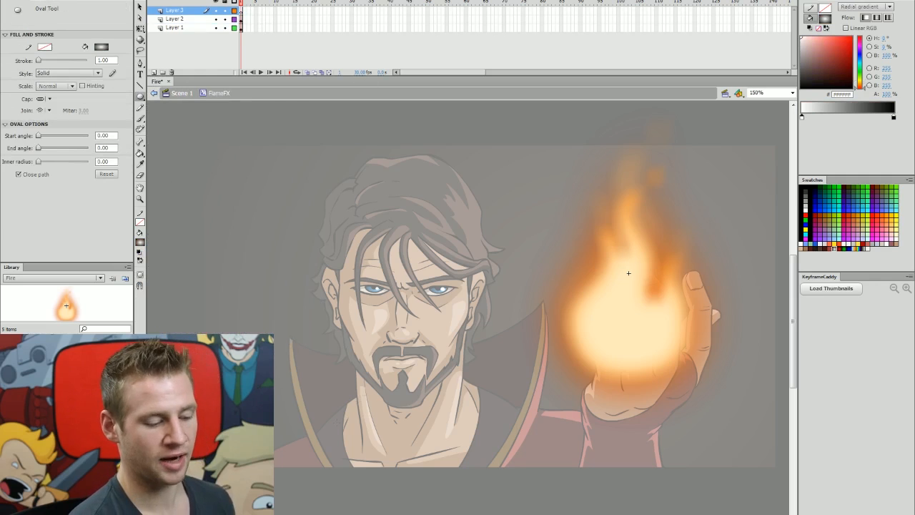
{"action": "left_click_drag", "start_coordinate": [343, 416], "coordinate": [602, 158]}
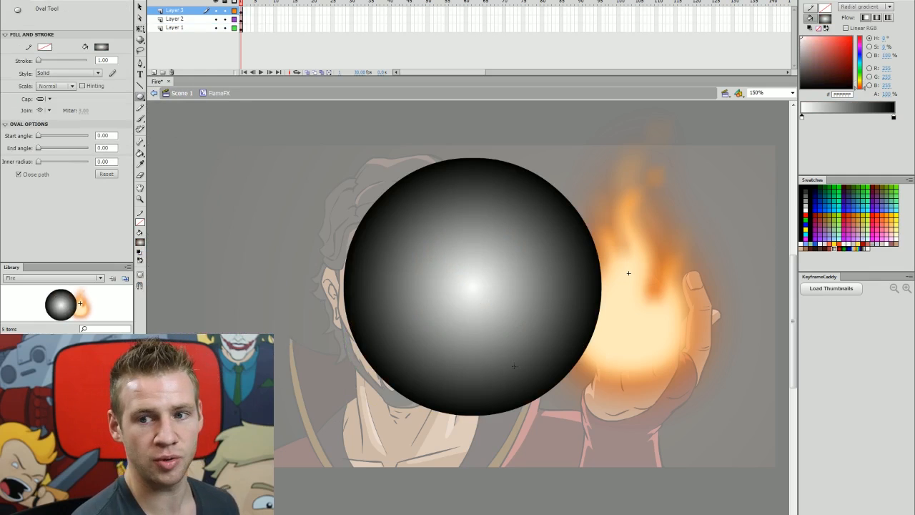
- Recolour the circle's central gradient stop to pale yellow FFFBDE with 50% alpha
{"action": "key", "text": "v"}
{"action": "left_click", "coordinate": [520, 330]}
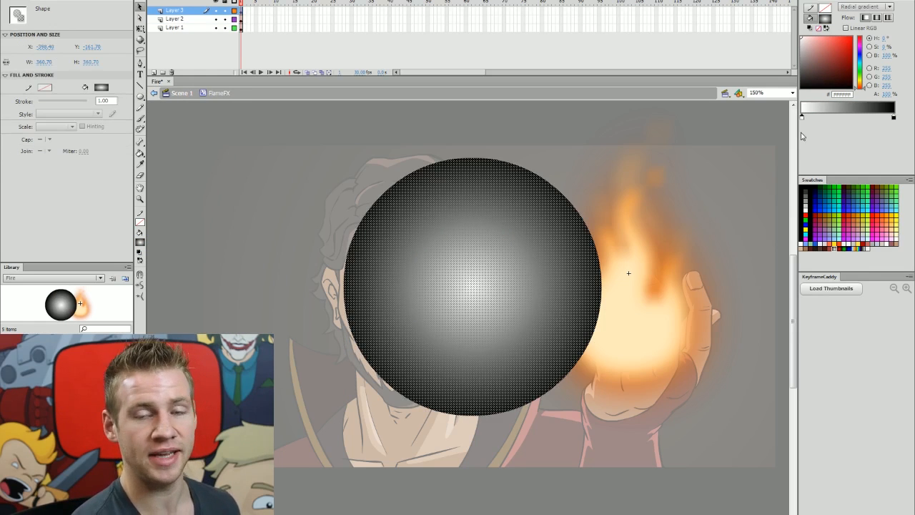
{"action": "left_click_drag", "start_coordinate": [861, 85], "coordinate": [861, 80]}
{"action": "left_click", "coordinate": [807, 38]}
{"action": "left_click", "coordinate": [887, 93]}
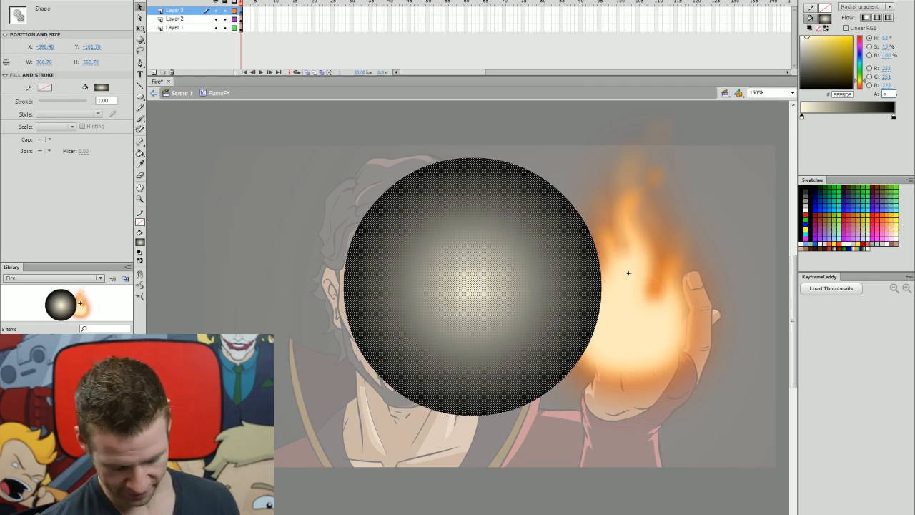
{"action": "key", "text": "Return"}
- Recolour the circle's outer gradient stop to orange FF9A00 with 0% alpha
{"action": "left_click", "coordinate": [893, 116]}
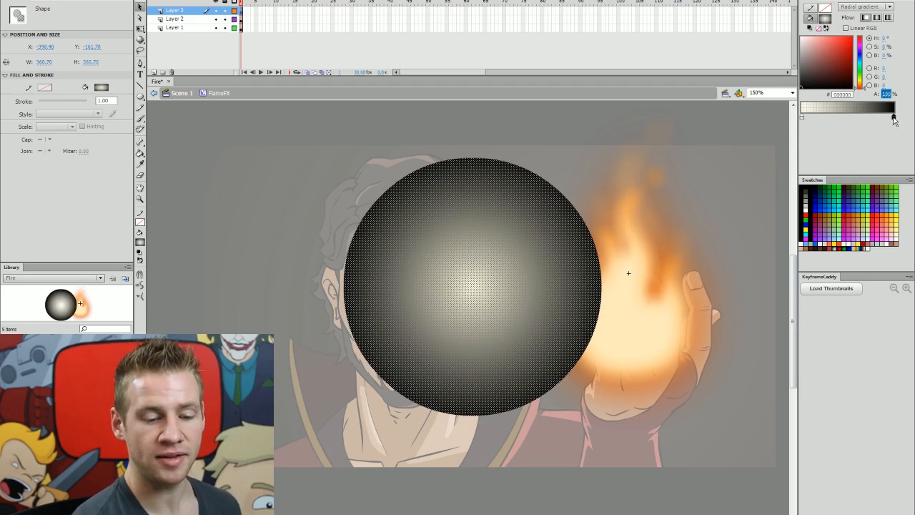
{"action": "left_click", "coordinate": [861, 83]}
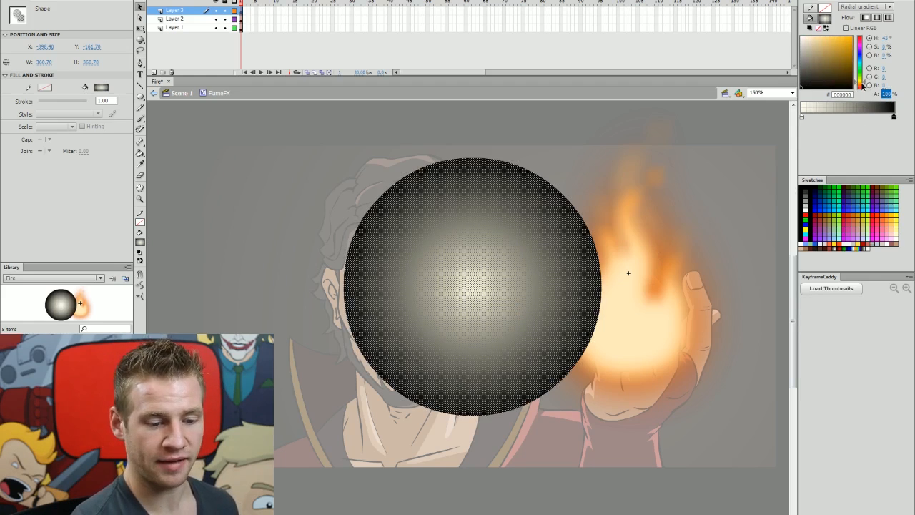
{"action": "left_click_drag", "start_coordinate": [837, 38], "coordinate": [878, 43]}
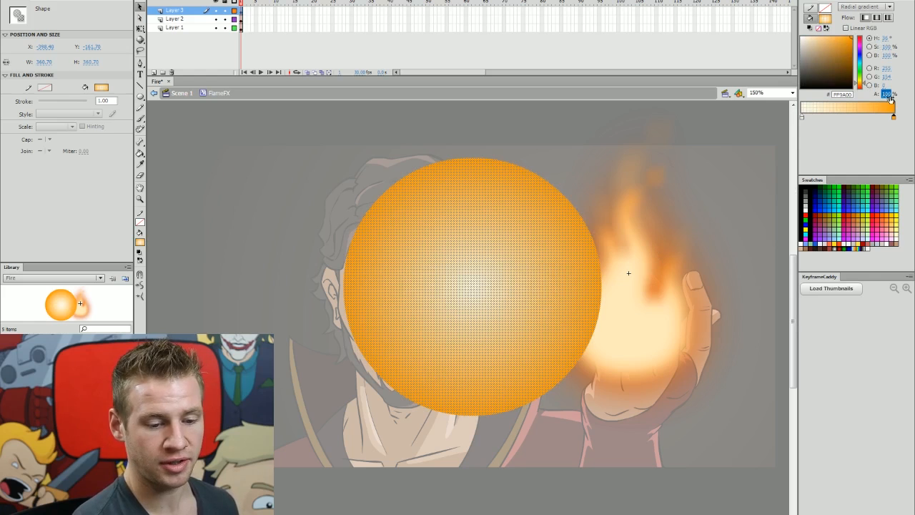
{"action": "key", "text": "Return"}
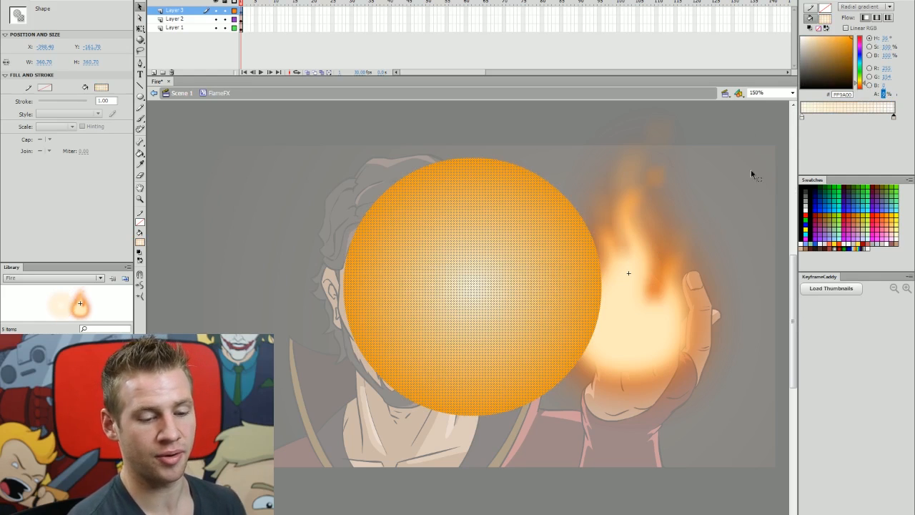
{"action": "left_click", "coordinate": [741, 277]}
- Move the gradient circle over the flame and enlarge it proportionally to about 447 px wide
{"action": "left_click_drag", "start_coordinate": [480, 369], "coordinate": [664, 348]}
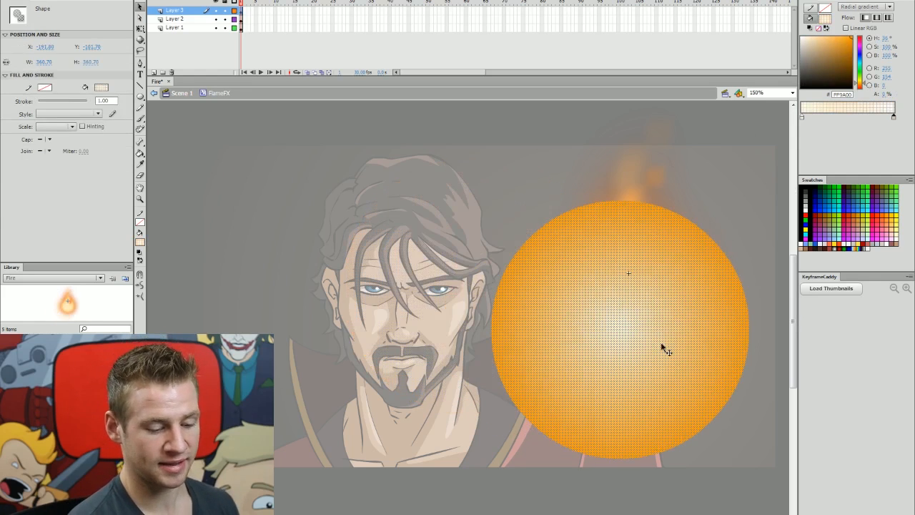
{"action": "key", "text": "q"}
{"action": "left_click_drag", "start_coordinate": [492, 200], "coordinate": [356, 137]}
{"action": "left_click_drag", "start_coordinate": [617, 427], "coordinate": [666, 458]}
- Preview the light glow around the hand in a test movie, and save the file
{"action": "key", "text": "ctrl+Return"}
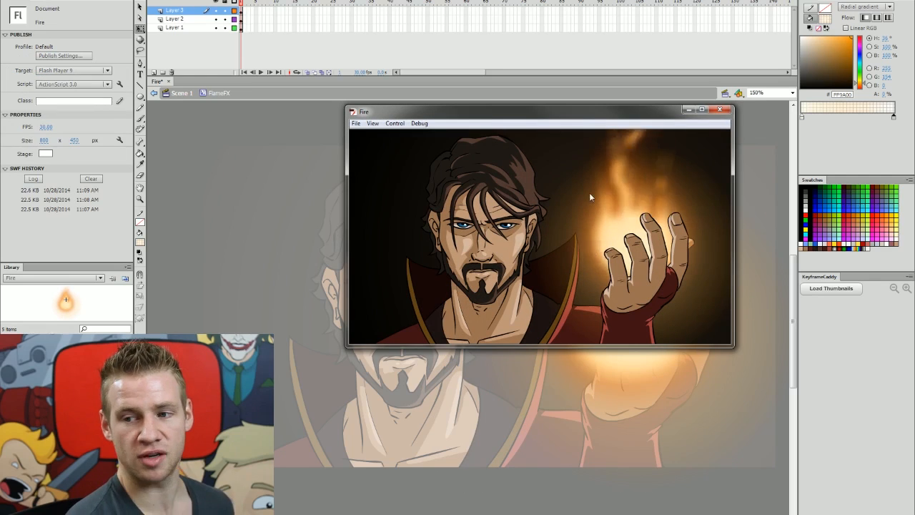
{"action": "left_click", "coordinate": [719, 110]}
{"action": "key", "text": "ctrl+s"}
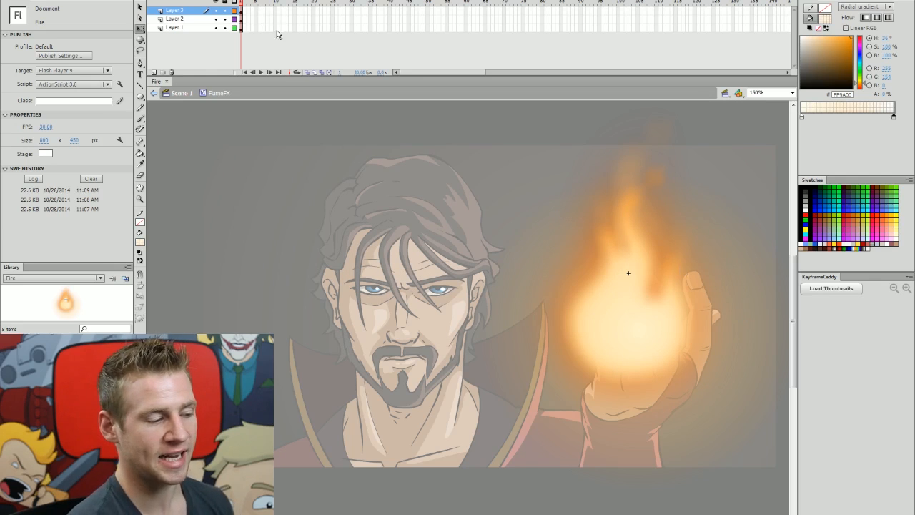
- Extend all three FlameFX layers to frame 10
{"action": "left_click_drag", "start_coordinate": [258, 11], "coordinate": [282, 32]}
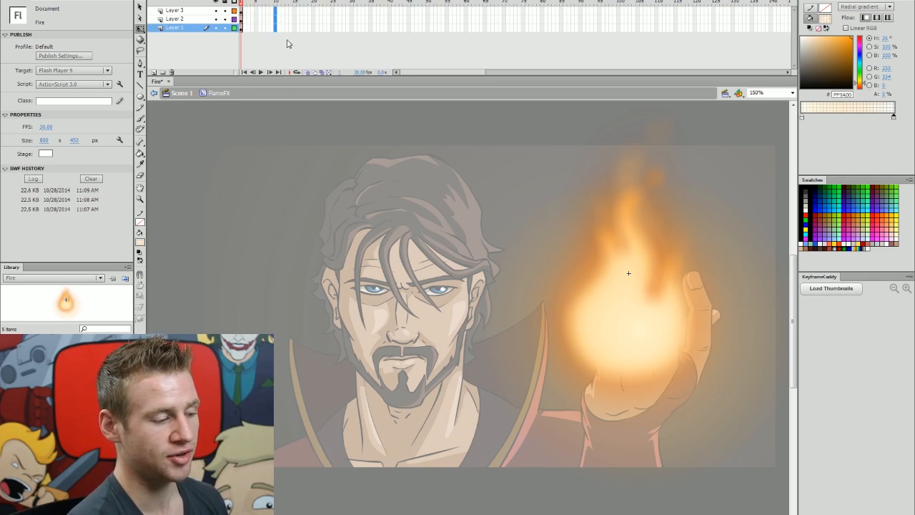
{"action": "key", "text": "F5"}
{"action": "left_click", "coordinate": [251, 3]}
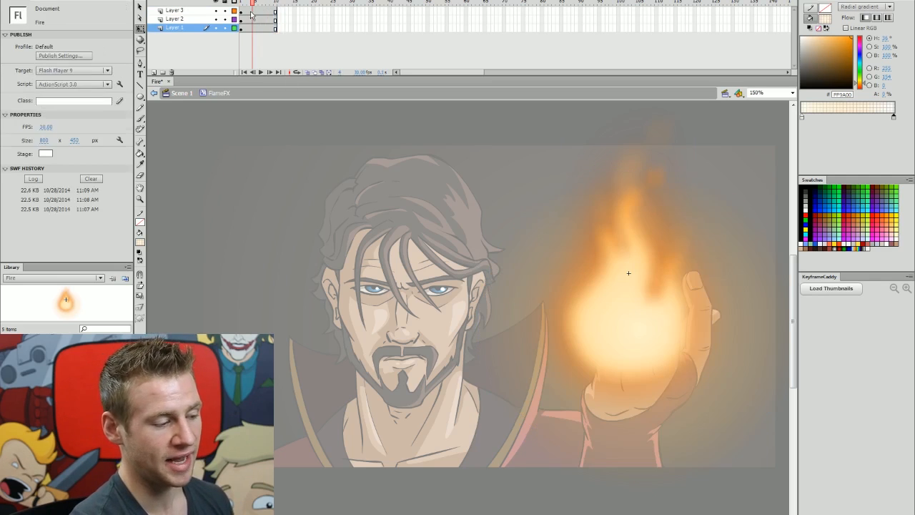
- Insert keyframes for the glow circle on Layer 3 at frames 10, 3 and 6
{"action": "left_click", "coordinate": [276, 10]}
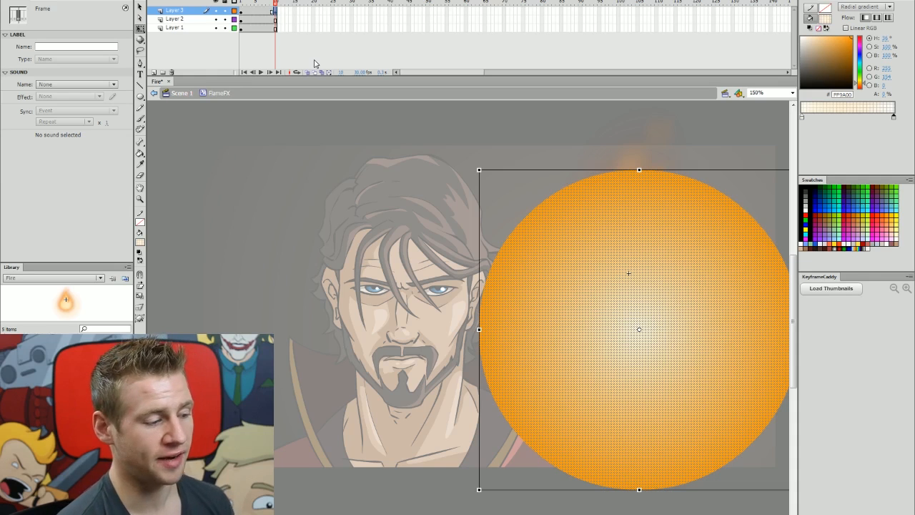
{"action": "key", "text": "Delete"}
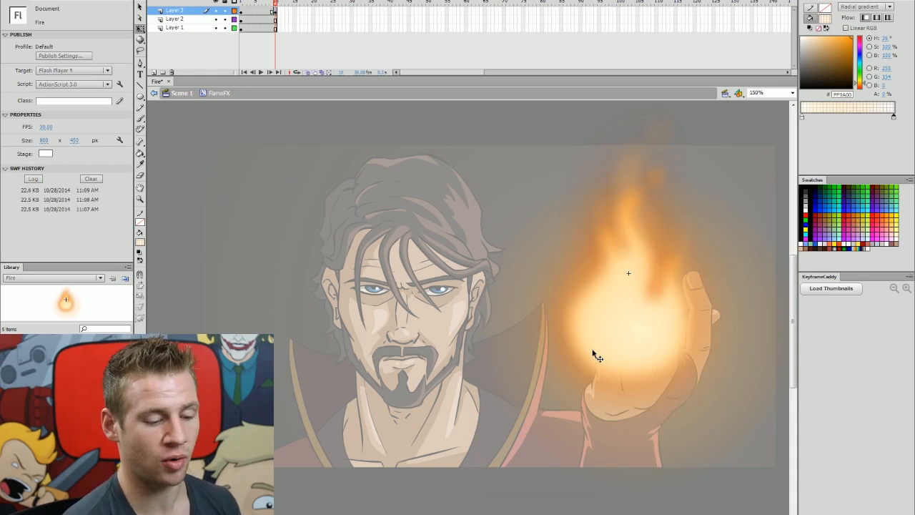
{"action": "left_click", "coordinate": [248, 12]}
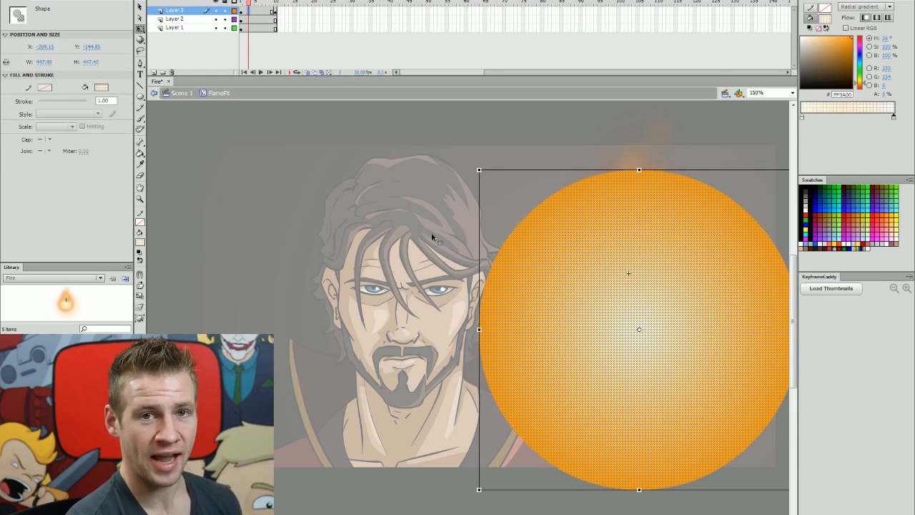
{"action": "left_click", "coordinate": [261, 12]}
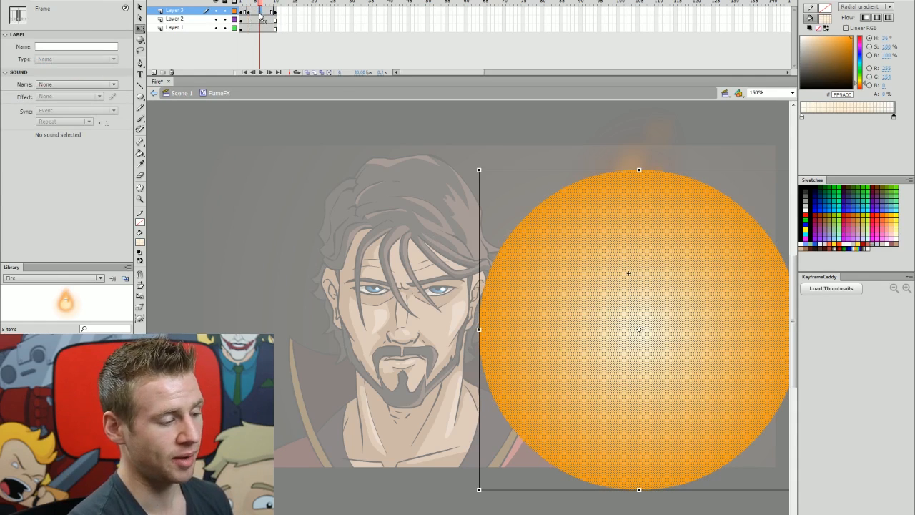
- Stretch the glow circle at frame 3 into a taller oval of about 450 by 493 px
{"action": "left_click", "coordinate": [249, 12]}
{"action": "left_click_drag", "start_coordinate": [479, 170], "coordinate": [478, 151]}
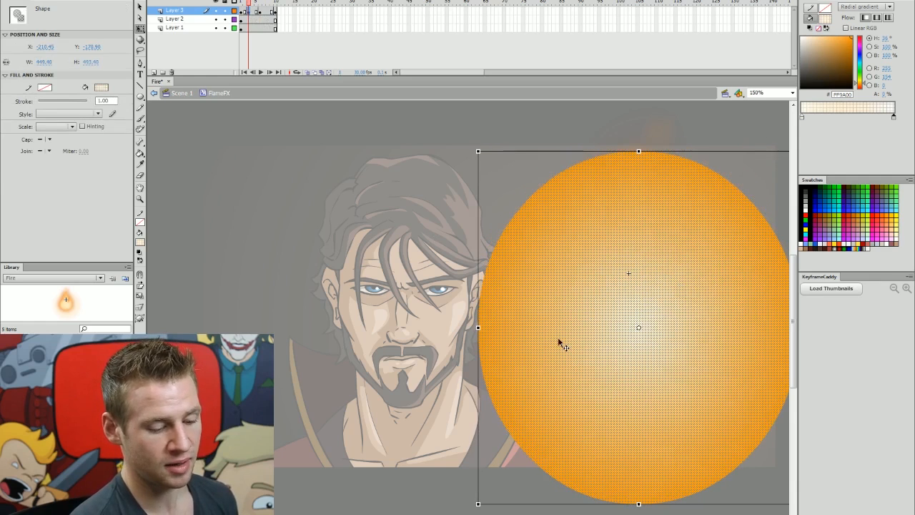
{"action": "key", "text": "."}
{"action": "key", "text": "."}
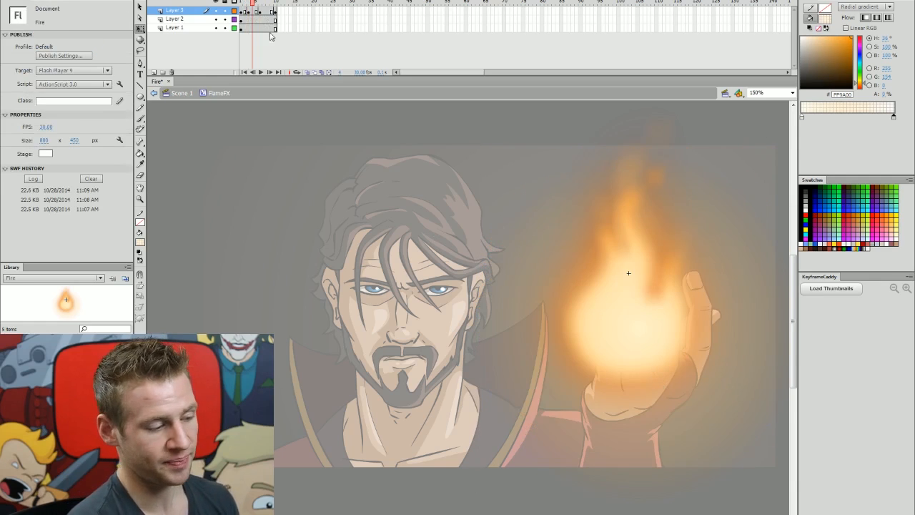
- Reshape the glow circle at frame 6 into a wider oval of about 505 by 417 px
{"action": "left_click", "coordinate": [260, 11]}
{"action": "left_click_drag", "start_coordinate": [479, 171], "coordinate": [449, 194]}
{"action": "left_click", "coordinate": [380, 305]}
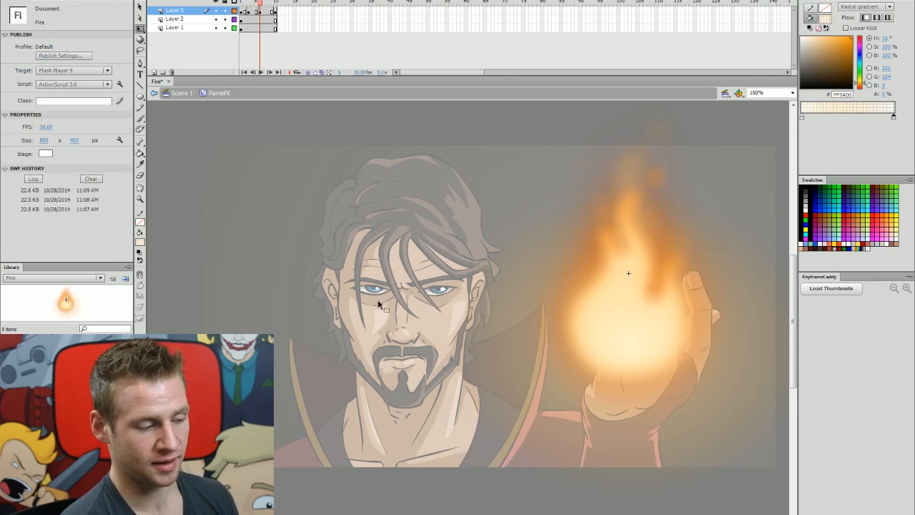
- Create shape tweens between the Layer 3 keyframes and play back the glow animation
{"action": "right_click", "coordinate": [260, 10]}
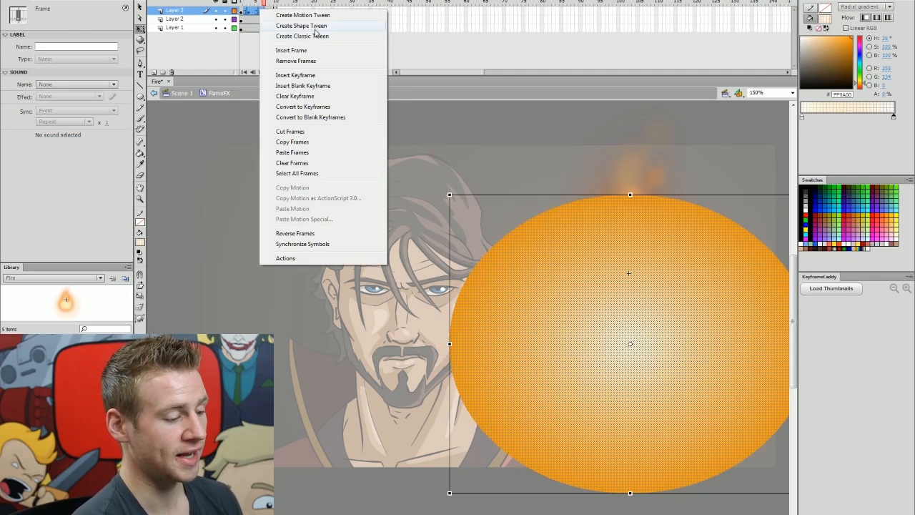
{"action": "left_click", "coordinate": [301, 26]}
{"action": "left_click", "coordinate": [233, 33]}
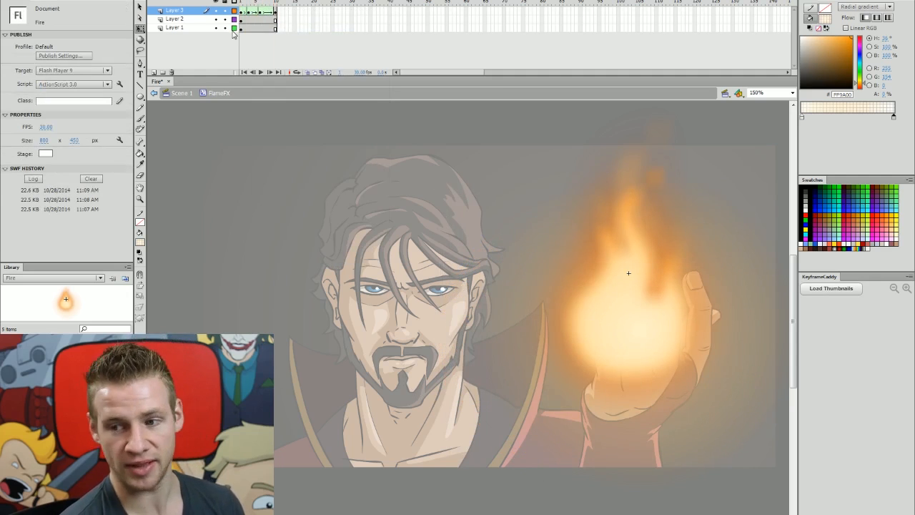
{"action": "key", "text": "Return"}
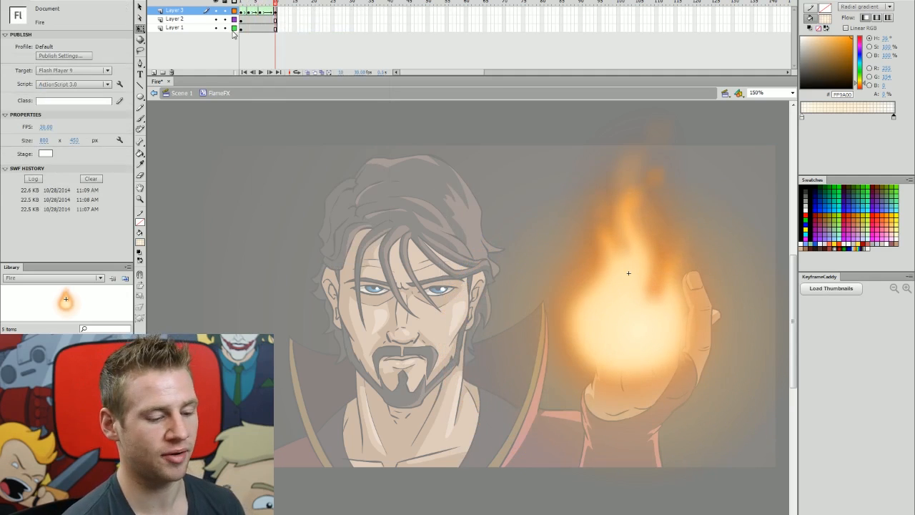
- Shift the glow's central gradient stop outward and its outer stop slightly inward at frame 3
{"action": "left_click", "coordinate": [672, 276]}
{"action": "left_click_drag", "start_coordinate": [802, 118], "coordinate": [815, 118]}
{"action": "left_click", "coordinate": [894, 118]}
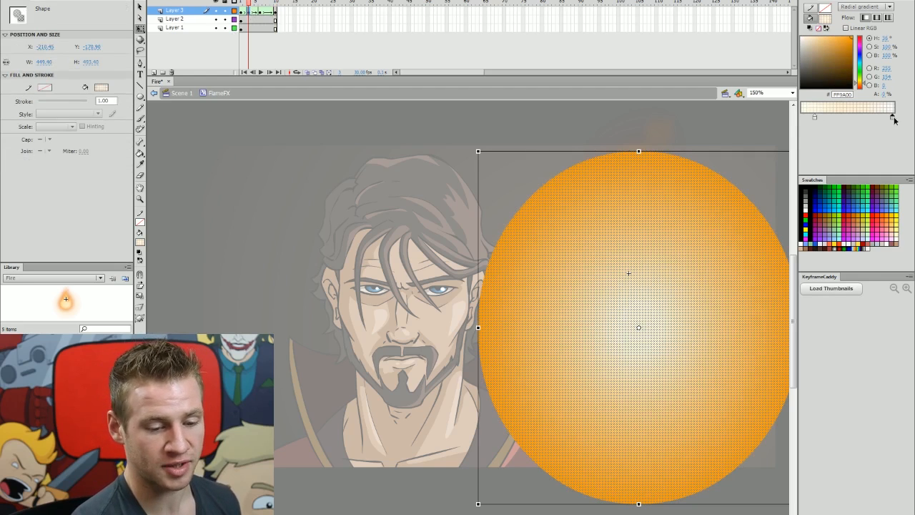
- Shift the glow's central gradient stop slightly outward at frame 6 and recolour it to FFFCE7
{"action": "left_click", "coordinate": [259, 11]}
{"action": "left_click", "coordinate": [633, 266]}
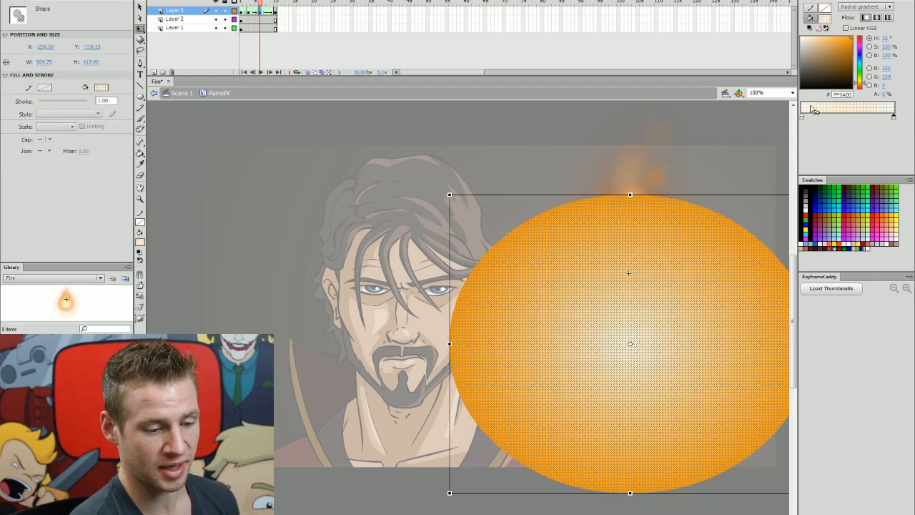
{"action": "left_click_drag", "start_coordinate": [802, 117], "coordinate": [806, 118]}
{"action": "left_click_drag", "start_coordinate": [805, 43], "coordinate": [803, 36]}
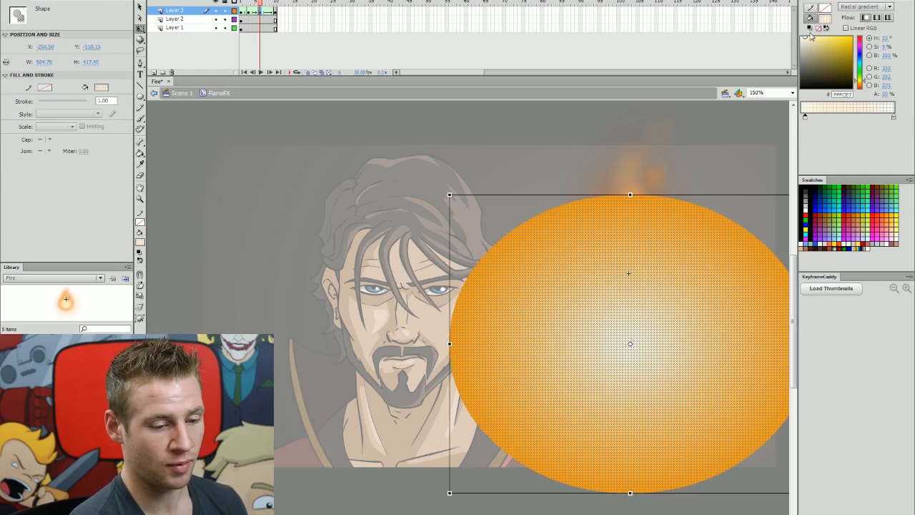
- Preview the glow animation, inspect the glow with Layers 1 and 2 temporarily hidden, and test the movie
{"action": "key", "text": "Return"}
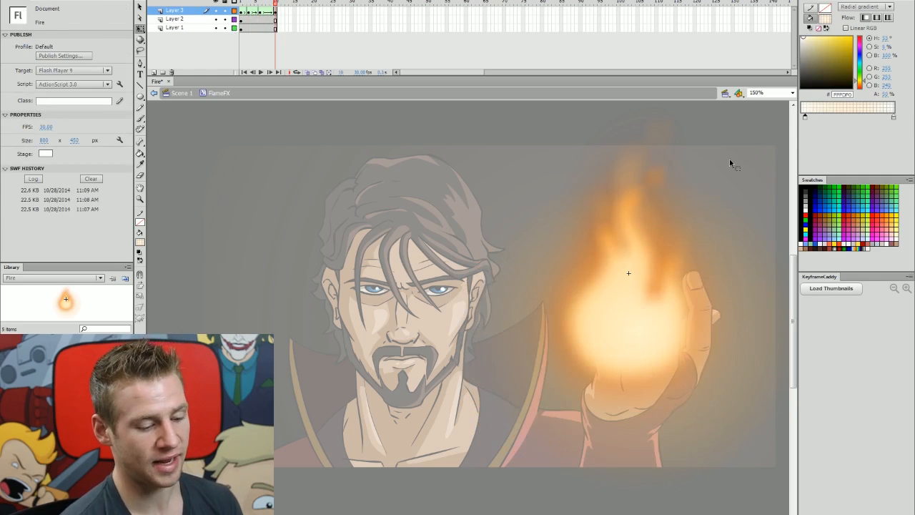
{"action": "left_click_drag", "start_coordinate": [217, 27], "coordinate": [216, 19]}
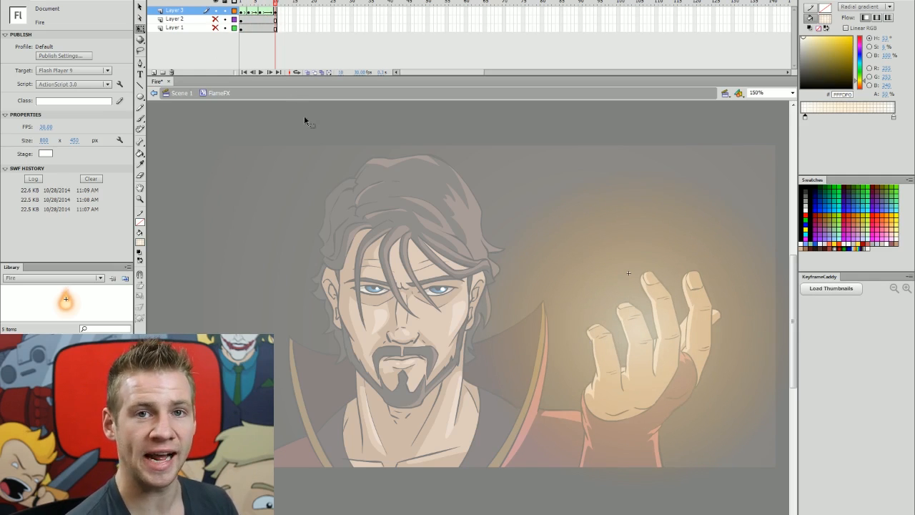
{"action": "left_click_drag", "start_coordinate": [216, 20], "coordinate": [216, 28]}
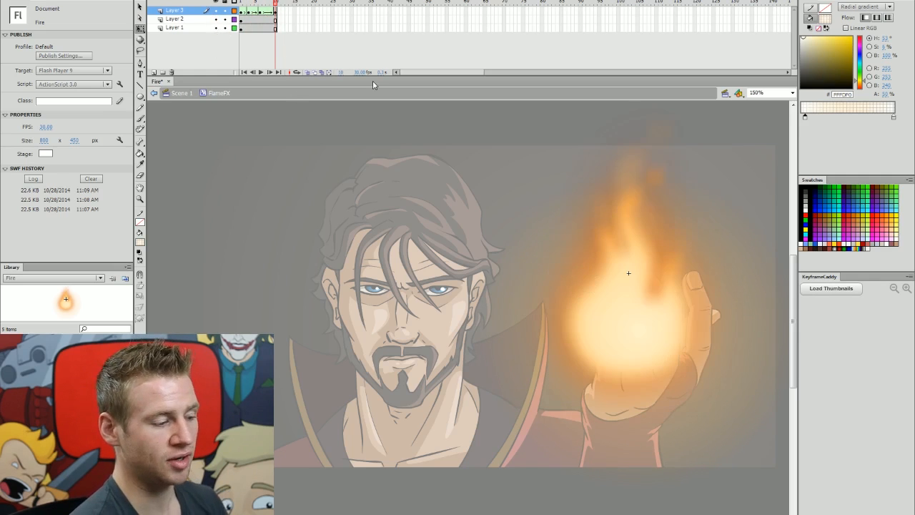
{"action": "key", "text": "ctrl+Return"}
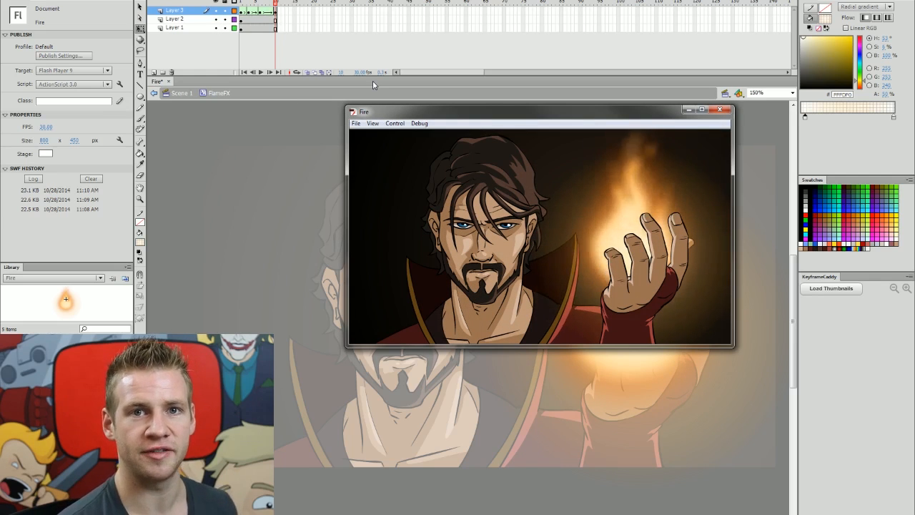
{"action": "key", "text": "ctrl+w"}
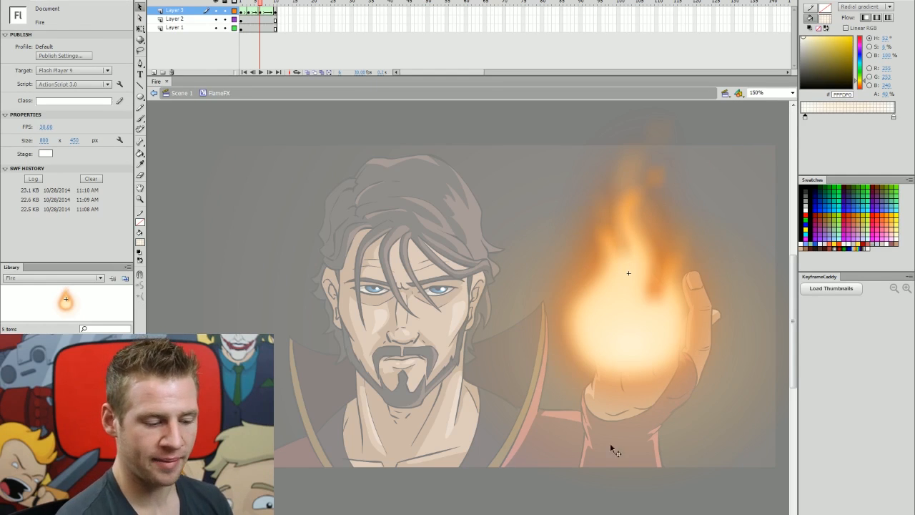
- Return to Scene 1, lock the Fire layer and save the document
{"action": "left_click", "coordinate": [154, 94]}
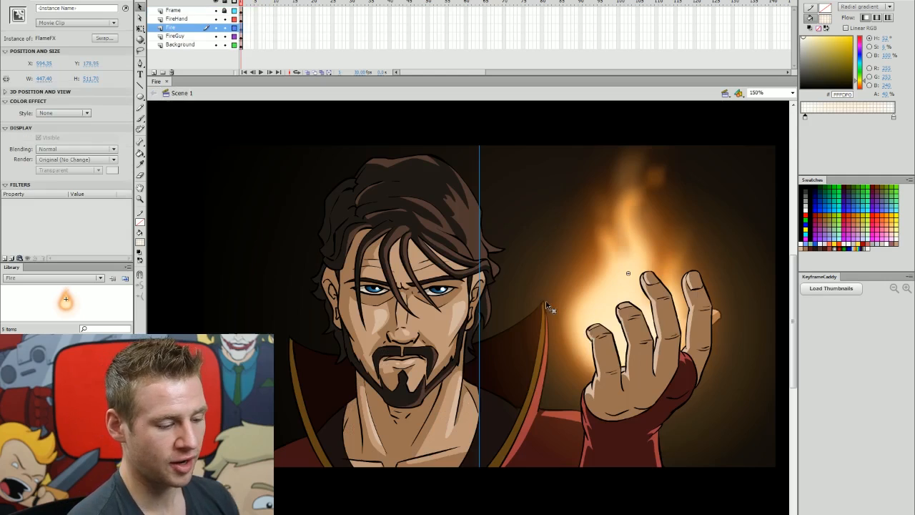
{"action": "left_click", "coordinate": [224, 28]}
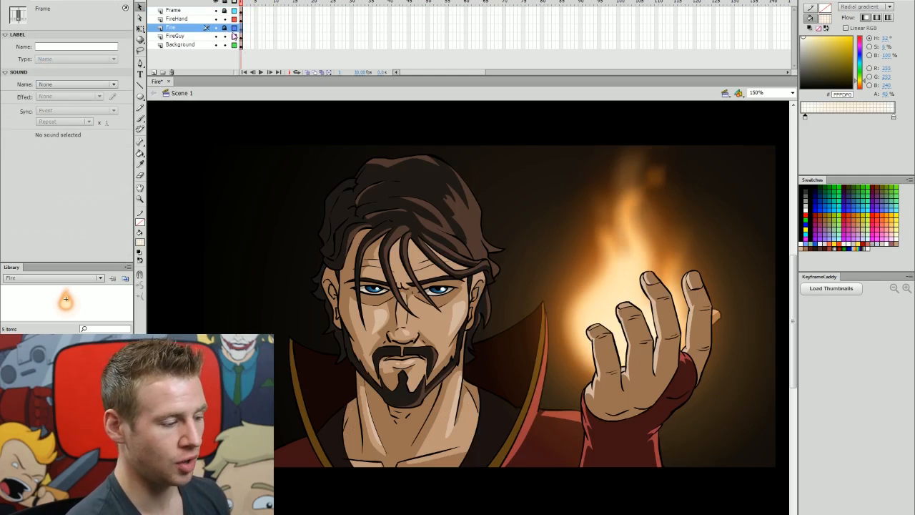
{"action": "left_click", "coordinate": [612, 296]}
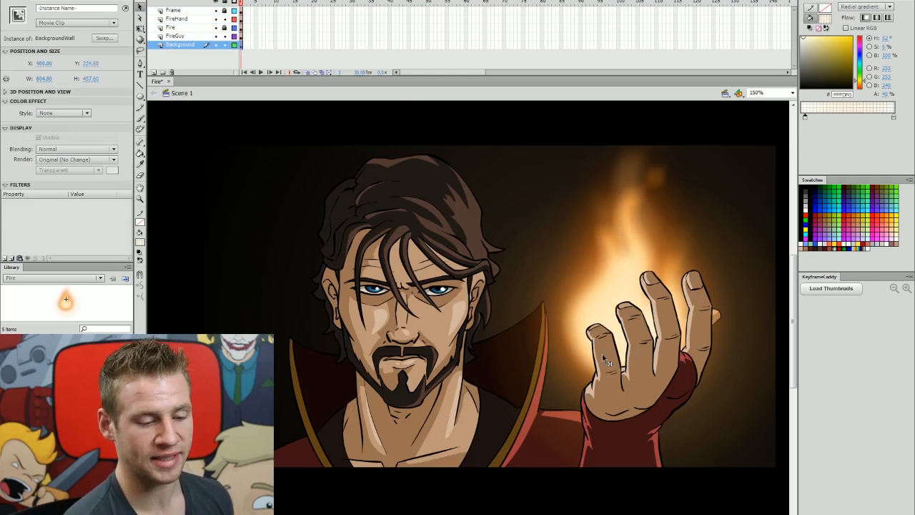
{"action": "key", "text": "ctrl+s"}
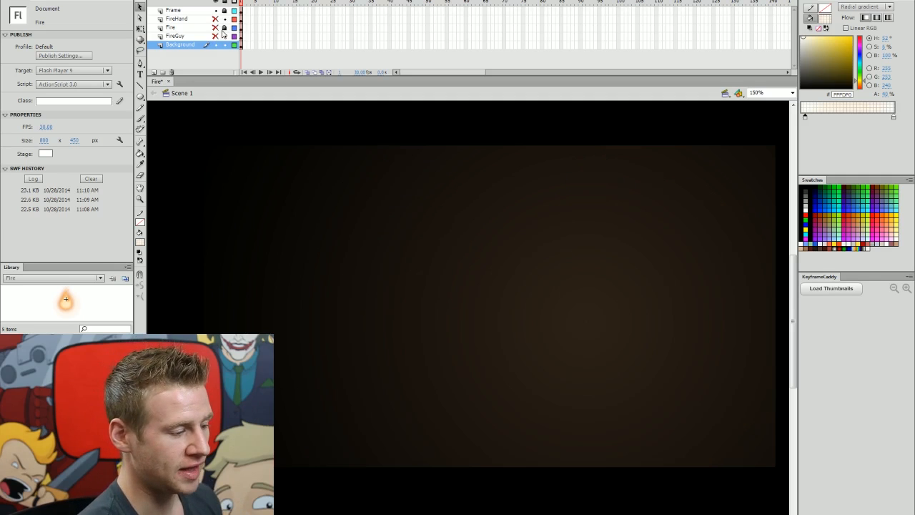
- Open the BackgroundWall movie clip on the Background layer for editing
{"action": "left_click", "coordinate": [557, 281]}
{"action": "key", "text": "ctrl+shift+a"}
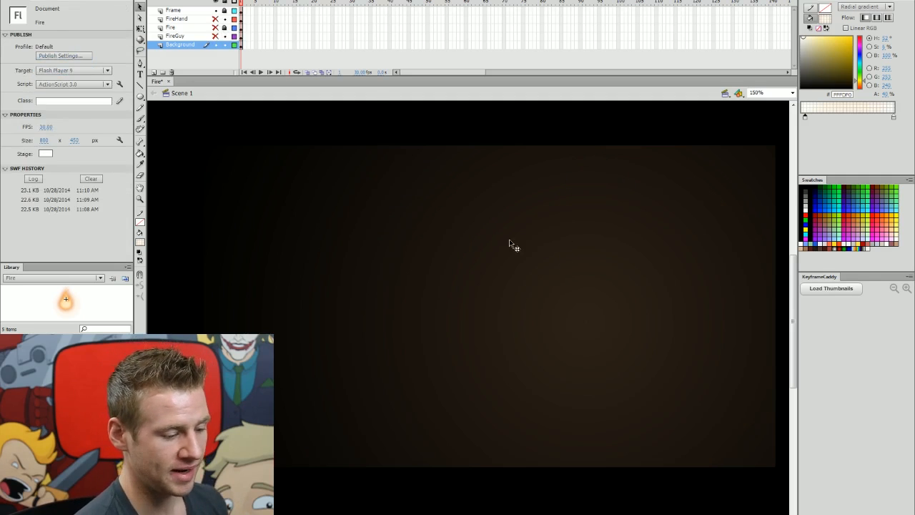
{"action": "left_click", "coordinate": [511, 247]}
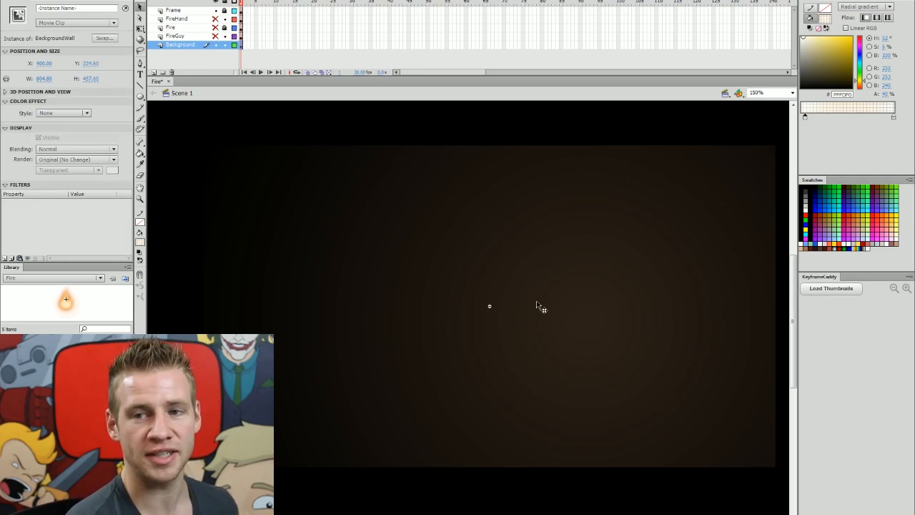
{"action": "double_click", "coordinate": [572, 315]}
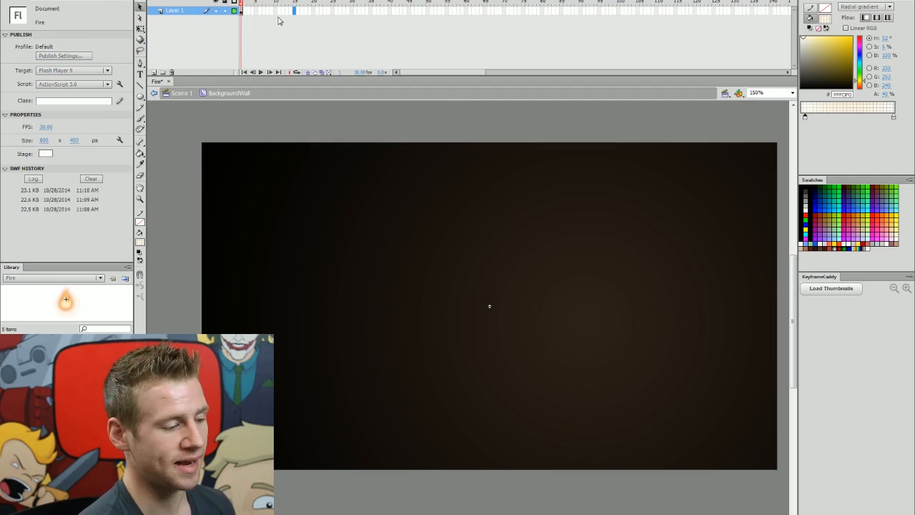
- Add keyframes to the background wall's Layer 1 at frames 7, 13 and 20
{"action": "left_click", "coordinate": [314, 10]}
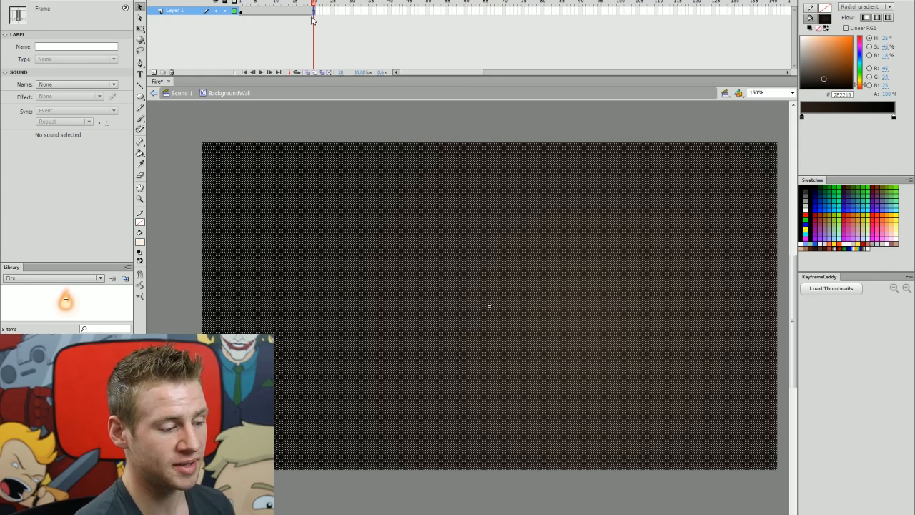
{"action": "left_click", "coordinate": [314, 36]}
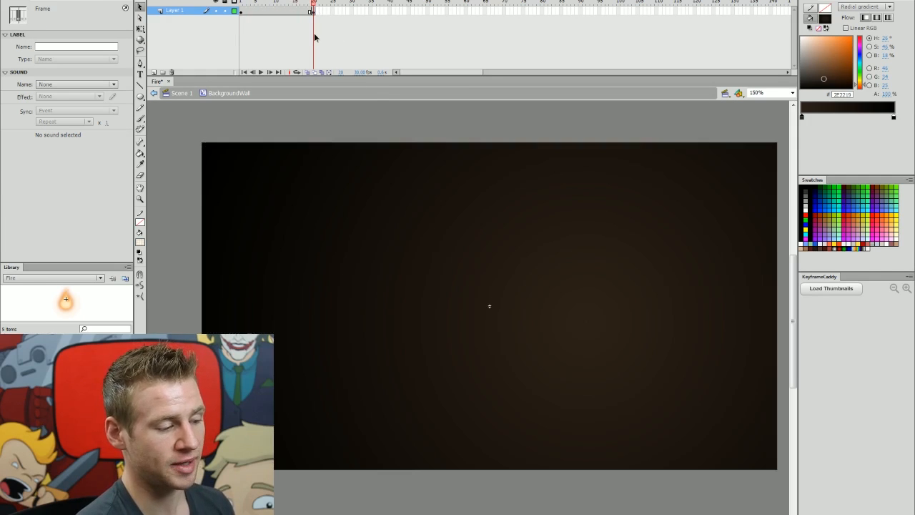
{"action": "left_click", "coordinate": [264, 13]}
{"action": "key", "text": "F6"}
{"action": "left_click", "coordinate": [288, 13]}
{"action": "key", "text": "F6"}
{"action": "left_click", "coordinate": [264, 12]}
{"action": "left_click", "coordinate": [241, 12]}
{"action": "left_click", "coordinate": [234, 34]}
{"action": "key", "text": "Return"}
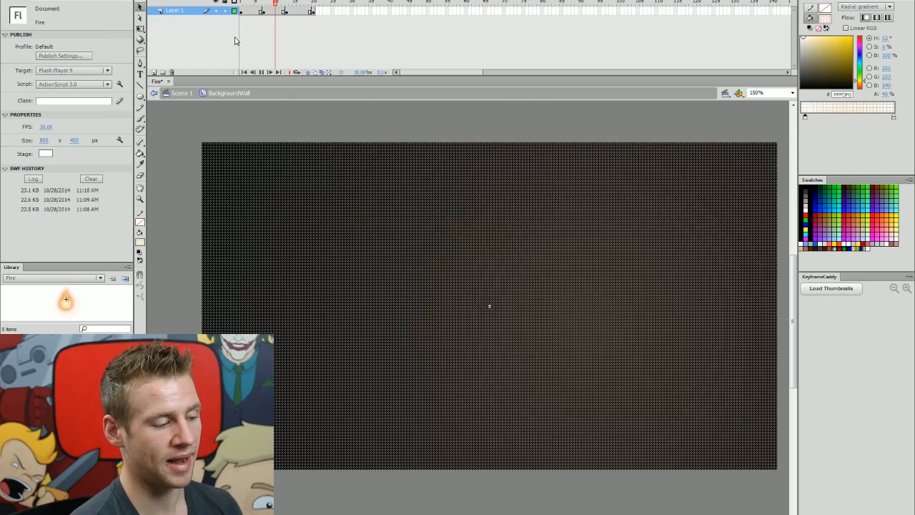
- At frame 7, move the wall's radial gradient centre leftward with Gradient Transform and shift both gradient stops slightly inward on the colour ramp
{"action": "left_click", "coordinate": [264, 12]}
{"action": "left_click", "coordinate": [267, 4]}
{"action": "left_click", "coordinate": [437, 196]}
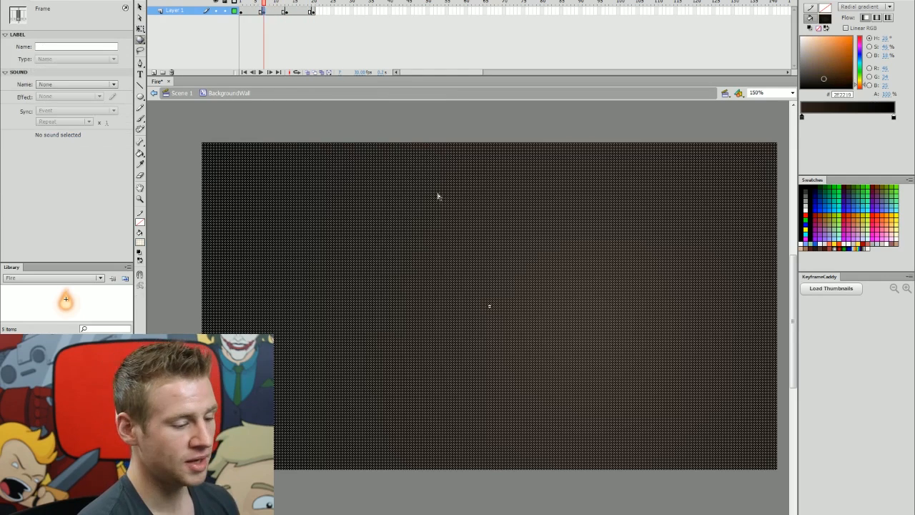
{"action": "left_click", "coordinate": [140, 29]}
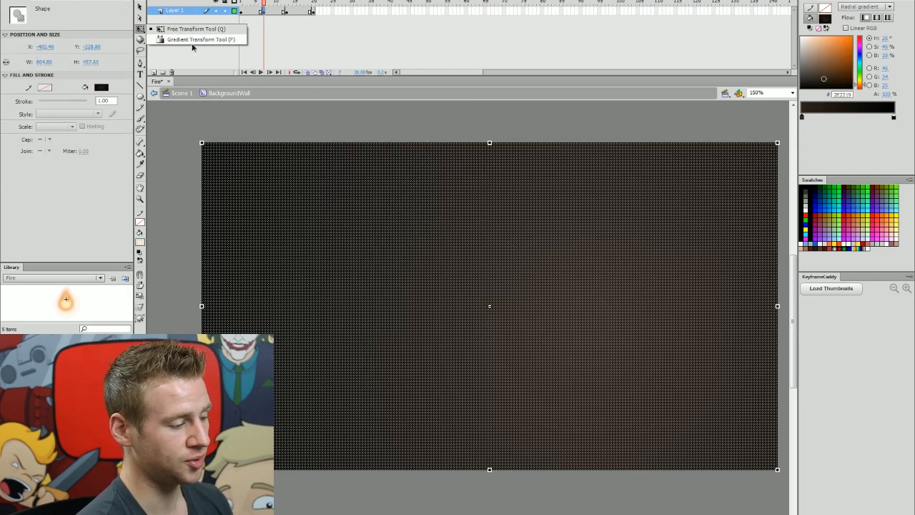
{"action": "left_click", "coordinate": [202, 40]}
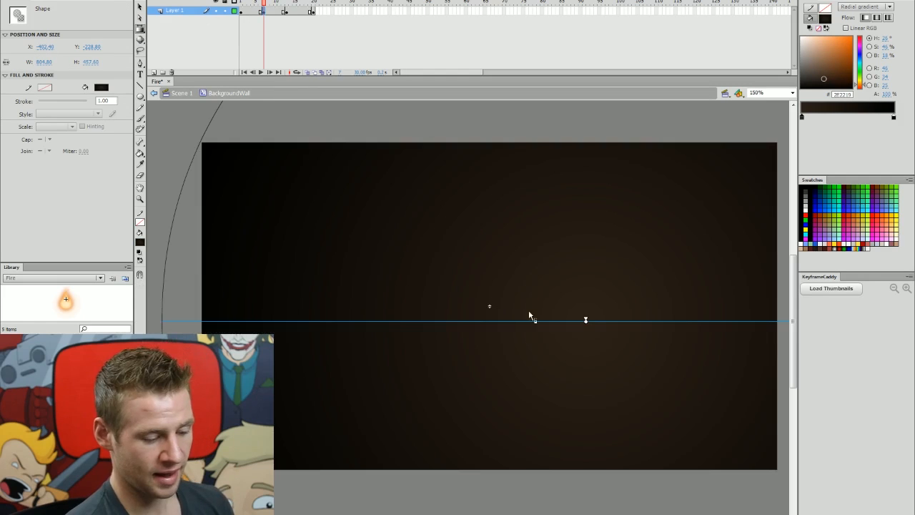
{"action": "left_click_drag", "start_coordinate": [586, 321], "coordinate": [539, 323]}
{"action": "left_click_drag", "start_coordinate": [803, 116], "coordinate": [812, 117]}
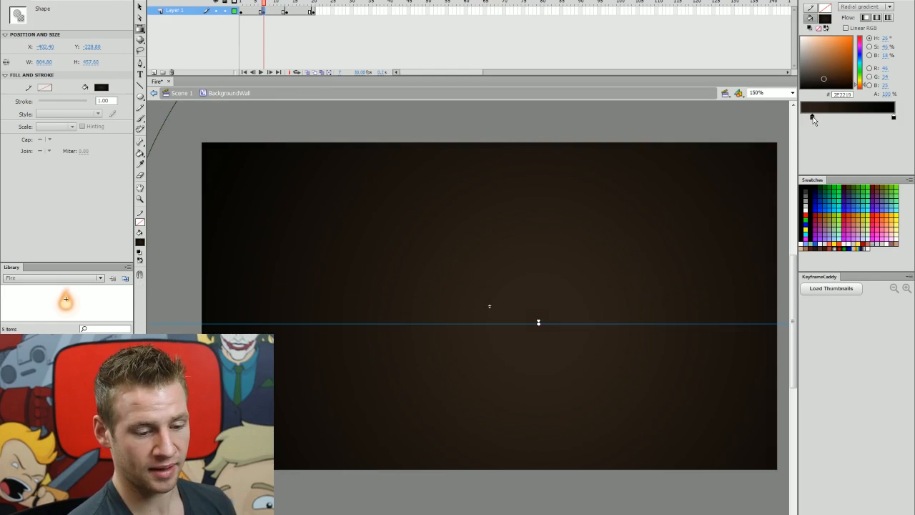
{"action": "left_click", "coordinate": [894, 118]}
{"action": "left_click_drag", "start_coordinate": [894, 118], "coordinate": [887, 118]}
- At frame 13, move the wall's gradient centre slightly right and down and recolour its central stop to 412E20
{"action": "left_click", "coordinate": [287, 12]}
{"action": "left_click", "coordinate": [529, 241]}
{"action": "left_click_drag", "start_coordinate": [586, 319], "coordinate": [603, 341]}
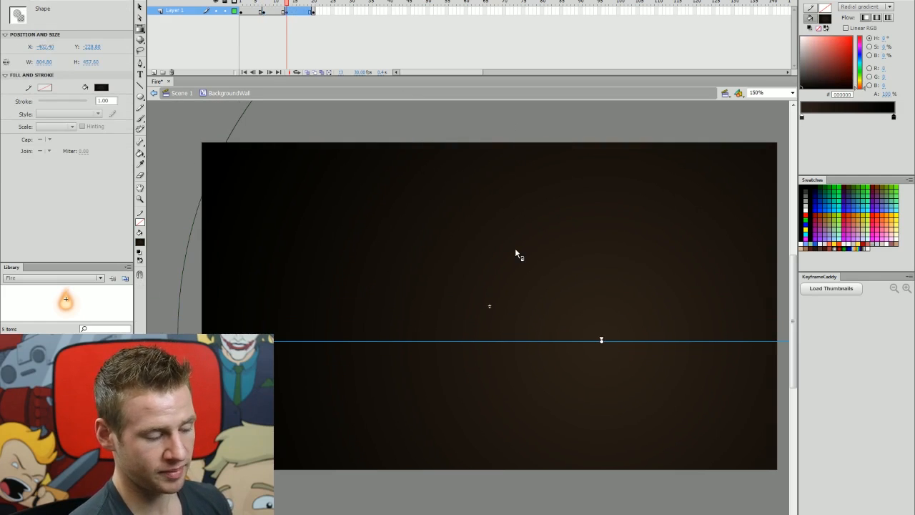
{"action": "left_click", "coordinate": [805, 117]}
{"action": "left_click", "coordinate": [830, 74]}
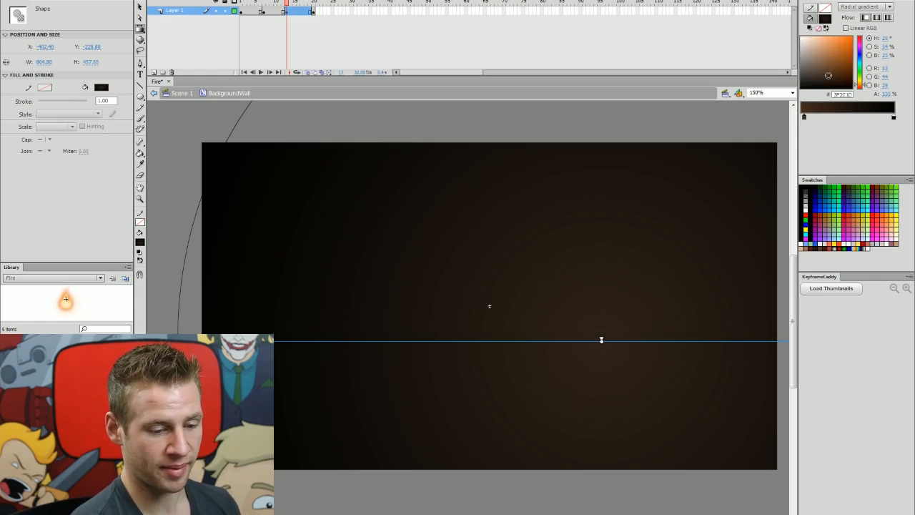
{"action": "left_click_drag", "start_coordinate": [826, 74], "coordinate": [828, 75]}
- Create shape tweens between the background wall's keyframes, play back the animation and test the movie
{"action": "left_click_drag", "start_coordinate": [254, 19], "coordinate": [296, 11]}
{"action": "right_click", "coordinate": [292, 11]}
{"action": "left_click", "coordinate": [351, 40]}
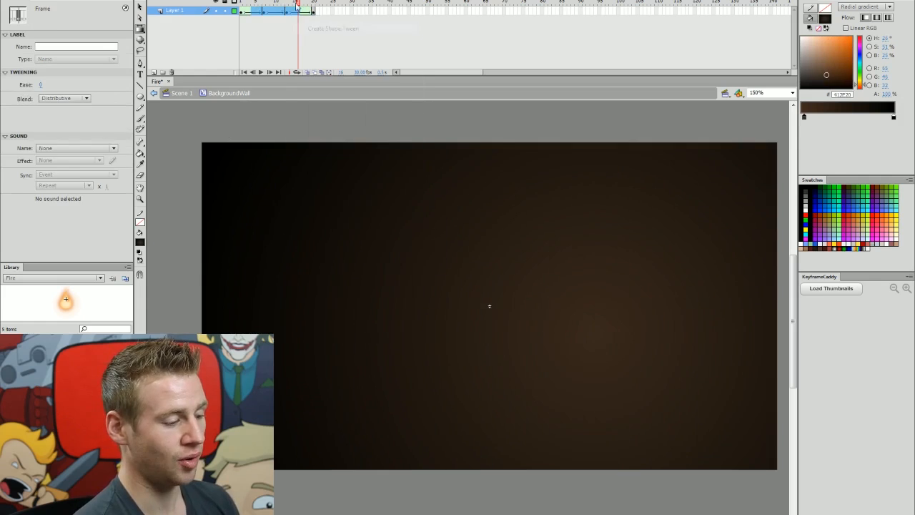
{"action": "left_click", "coordinate": [273, 20]}
{"action": "key", "text": "Return"}
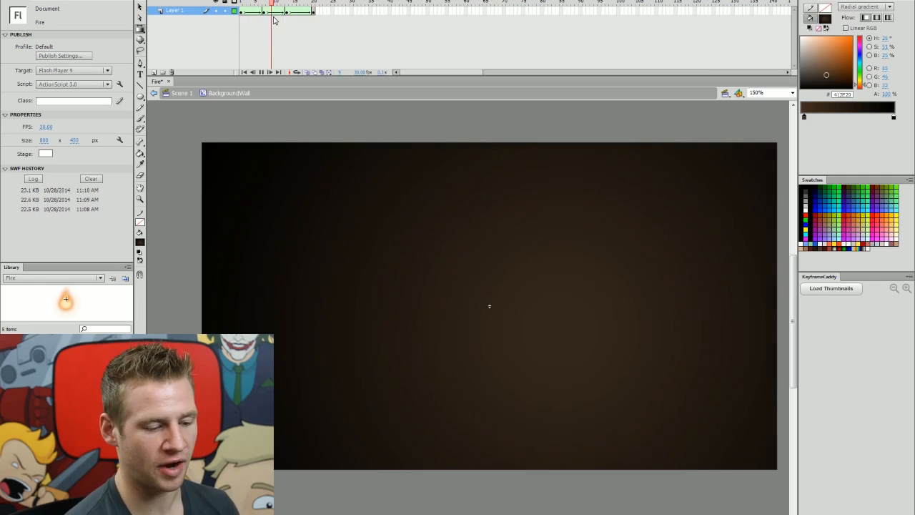
{"action": "key", "text": "ctrl+Return"}
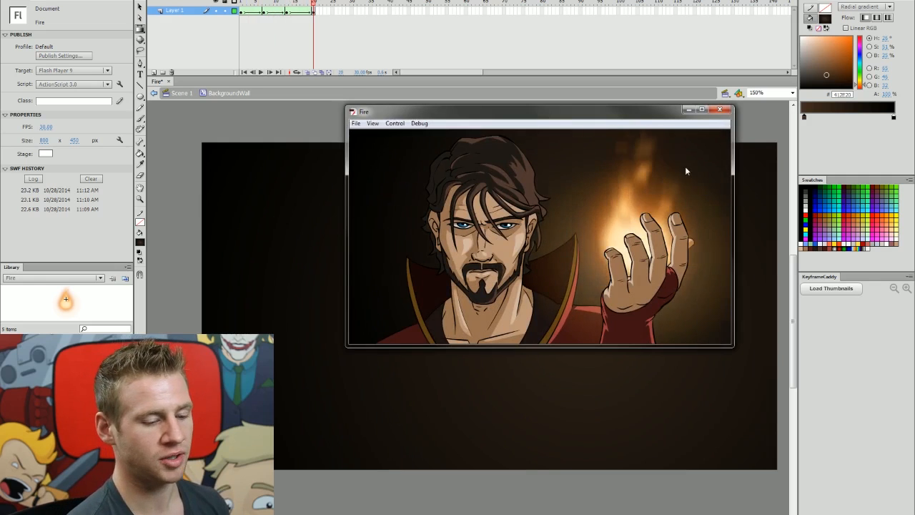
{"action": "left_click", "coordinate": [719, 108]}
- Return to Scene 1, show the FireGuy and FireHand layers and hide the Background layer
{"action": "double_click", "coordinate": [439, 124]}
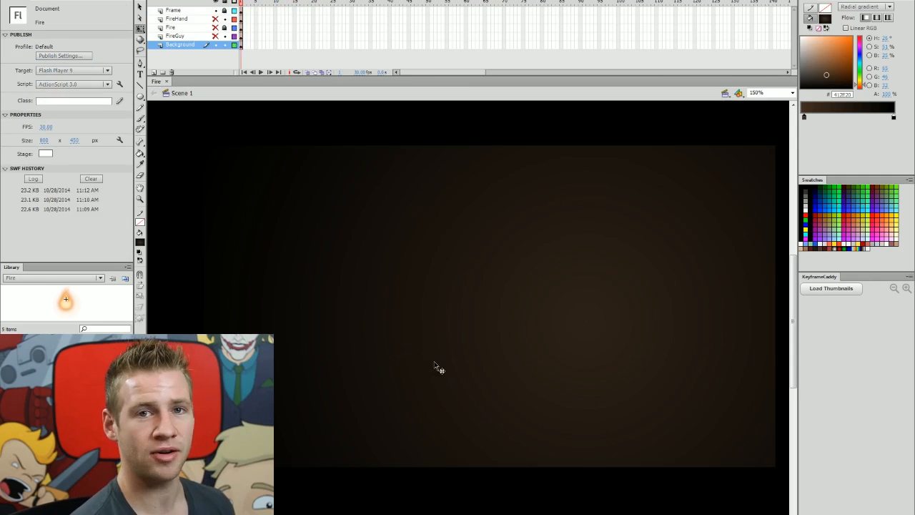
{"action": "left_click", "coordinate": [215, 37]}
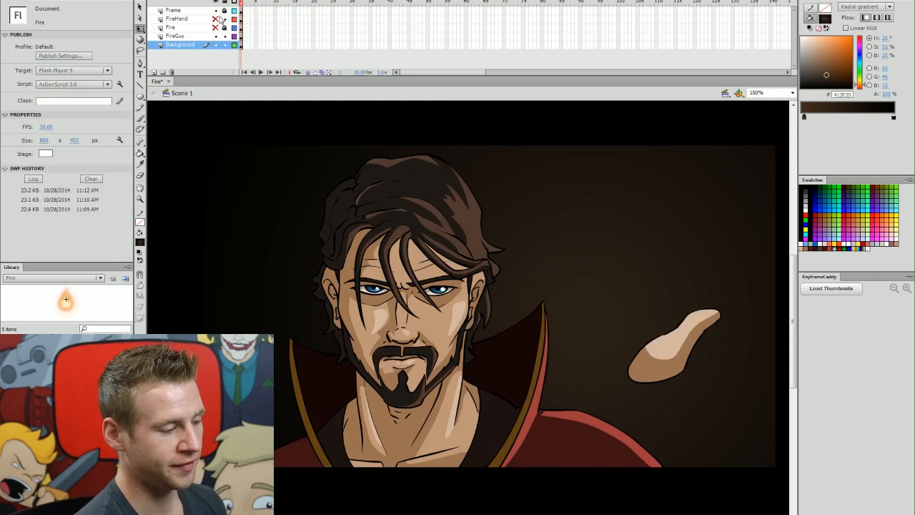
{"action": "left_click", "coordinate": [216, 18]}
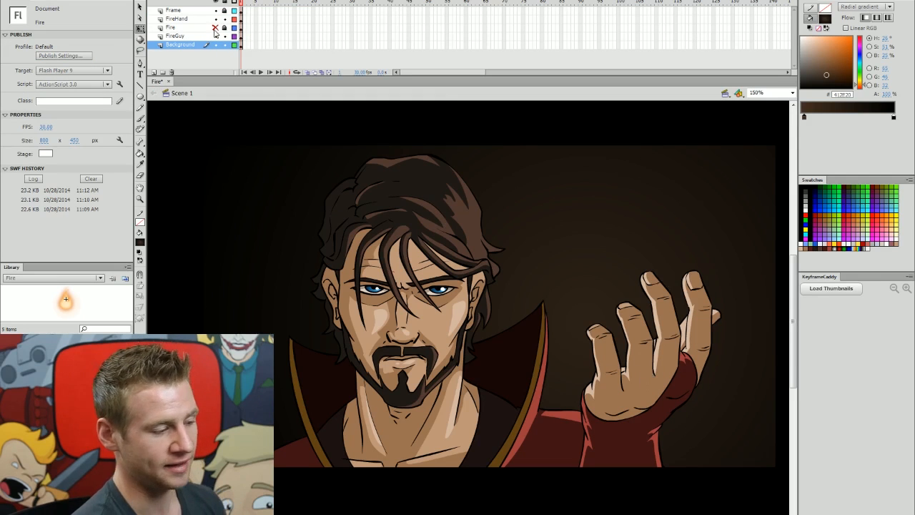
{"action": "left_click", "coordinate": [216, 27]}
{"action": "left_click", "coordinate": [215, 27]}
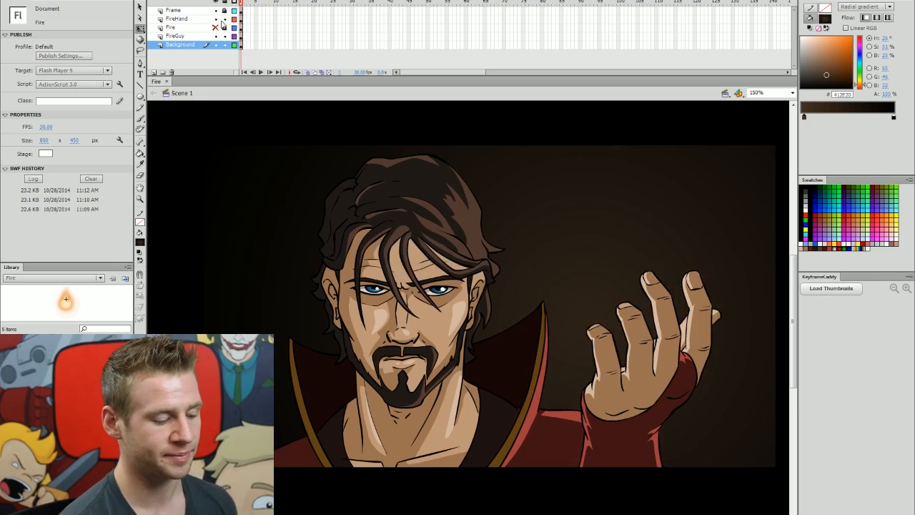
{"action": "left_click", "coordinate": [215, 44]}
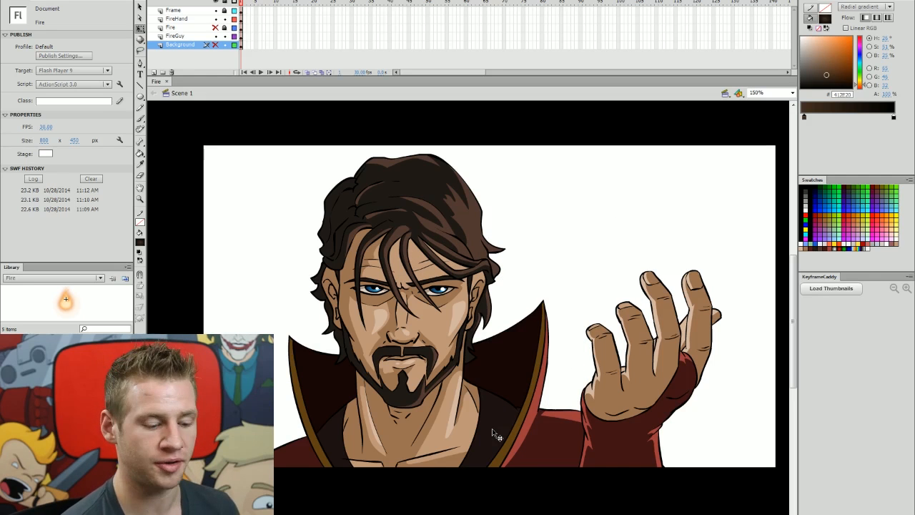
- Open the FireGuy movie clip for editing
{"action": "left_click", "coordinate": [677, 346]}
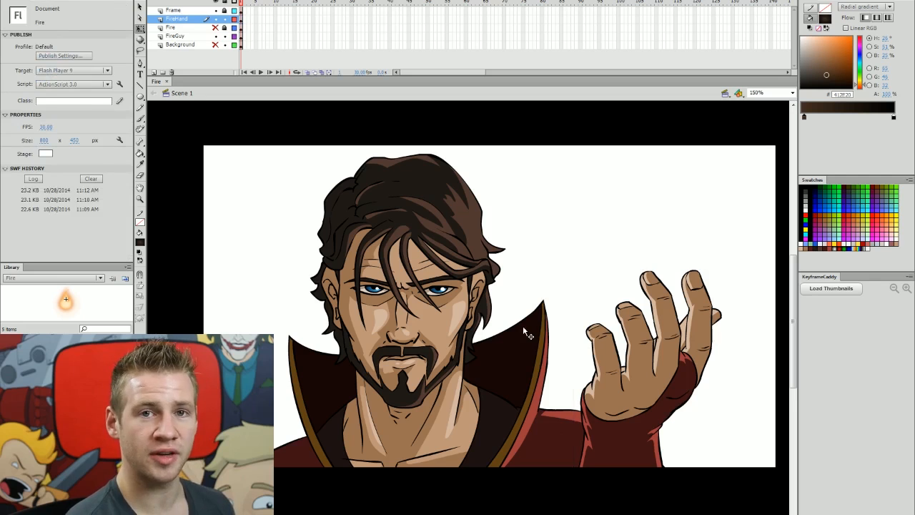
{"action": "left_click", "coordinate": [527, 343]}
{"action": "double_click", "coordinate": [527, 343]}
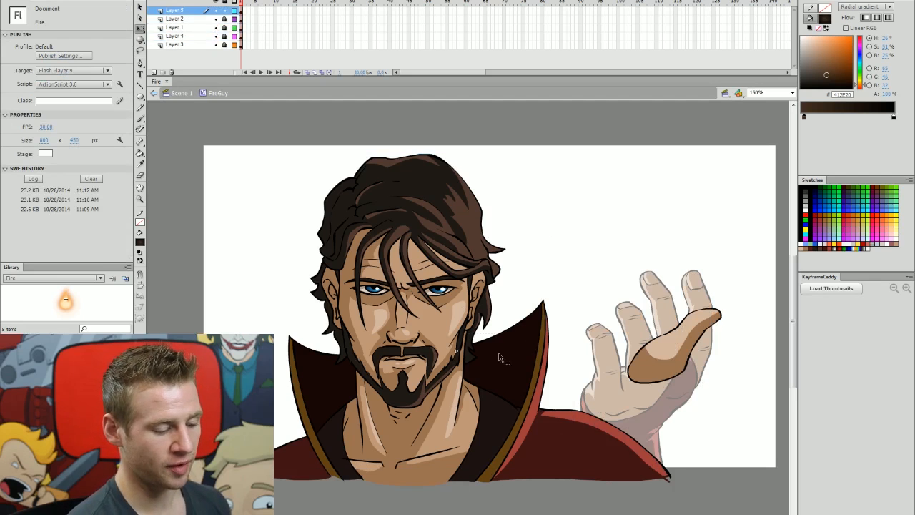
- Examine the FireGuy artwork by hiding all its layers and showing them again one at a time
{"action": "left_click_drag", "start_coordinate": [215, 10], "coordinate": [217, 57]}
{"action": "left_click", "coordinate": [216, 45]}
{"action": "left_click", "coordinate": [215, 37]}
{"action": "left_click", "coordinate": [215, 27]}
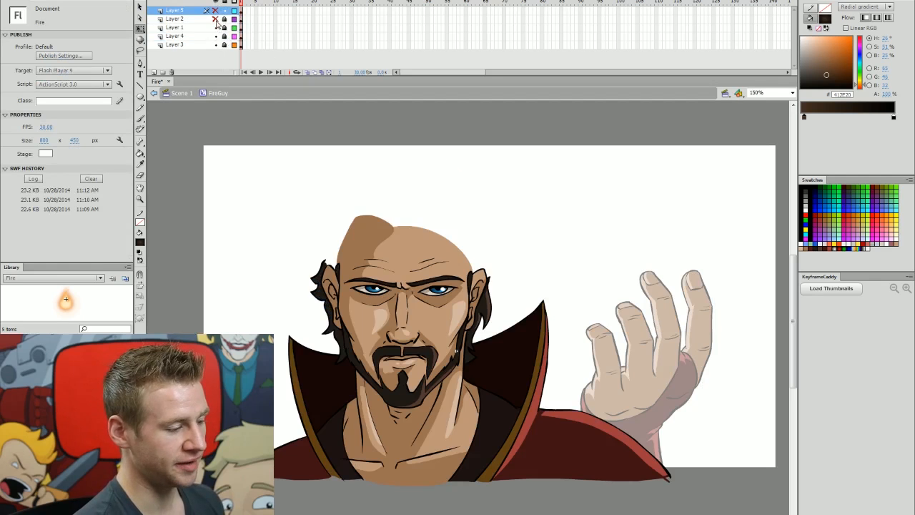
{"action": "left_click", "coordinate": [215, 19]}
{"action": "left_click", "coordinate": [216, 18]}
{"action": "left_click", "coordinate": [216, 18]}
{"action": "left_click", "coordinate": [216, 10]}
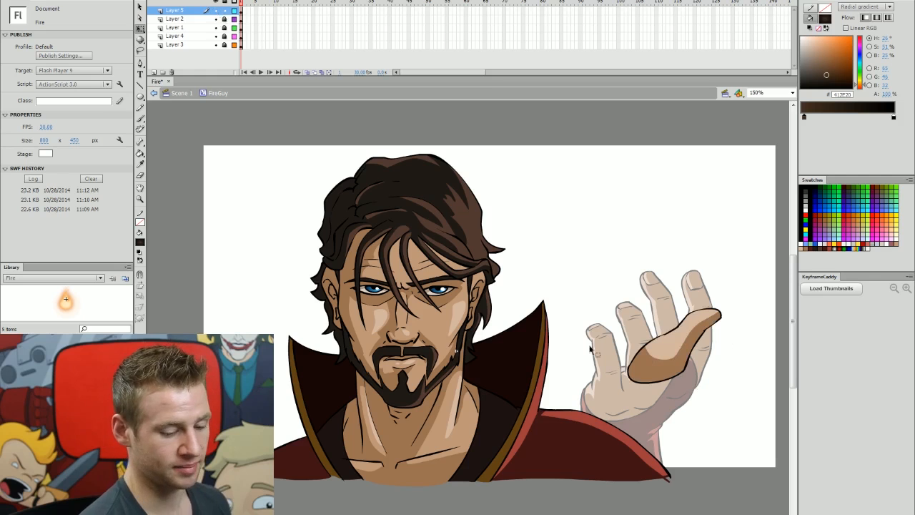
- Hide Layer 5 and Layer 2 so the hair does not cover the character's face
{"action": "left_click", "coordinate": [215, 10]}
{"action": "left_click", "coordinate": [215, 19]}
{"action": "key", "text": "z"}
{"action": "left_click", "coordinate": [460, 343]}
- Set the Brush tool's fill to solid red FF0000 and add a new layer directly above Layer 1
{"action": "key", "text": "b"}
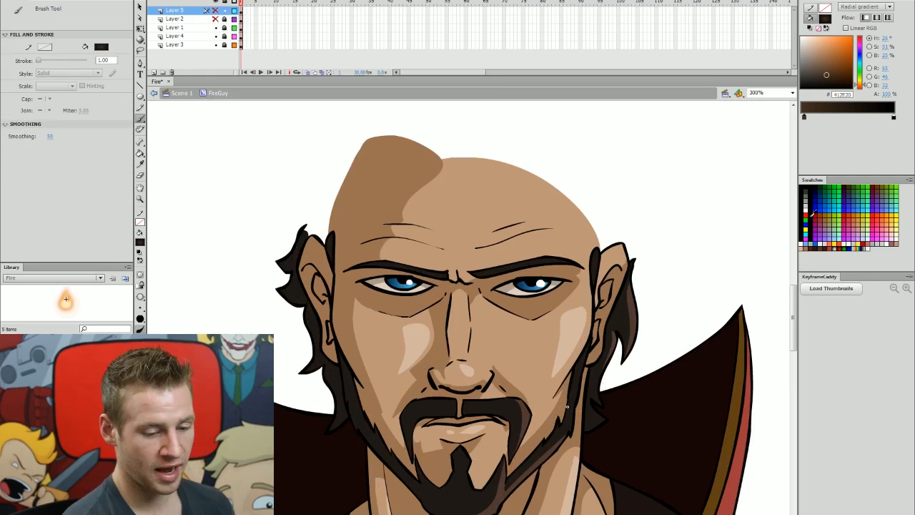
{"action": "left_click", "coordinate": [806, 215]}
{"action": "left_click_drag", "start_coordinate": [794, 301], "coordinate": [795, 310]}
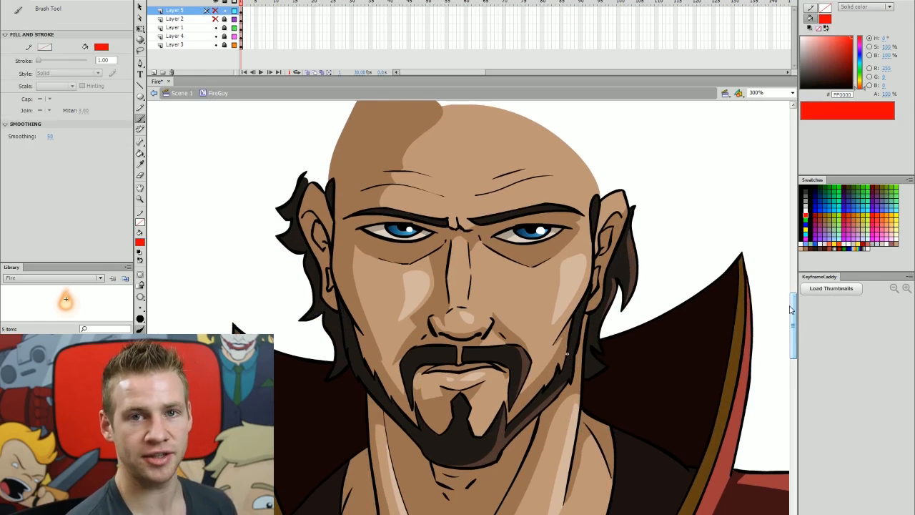
{"action": "left_click", "coordinate": [241, 27]}
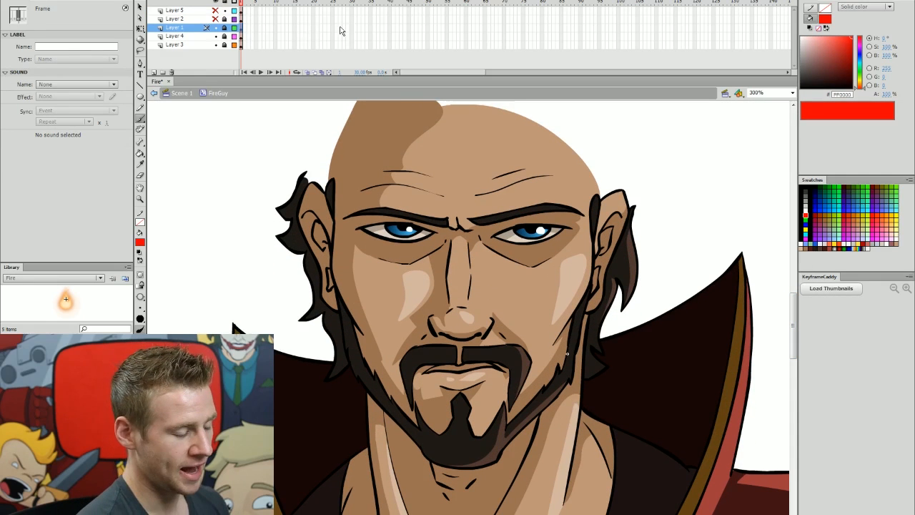
{"action": "left_click", "coordinate": [153, 72]}
{"action": "left_click", "coordinate": [262, 6]}
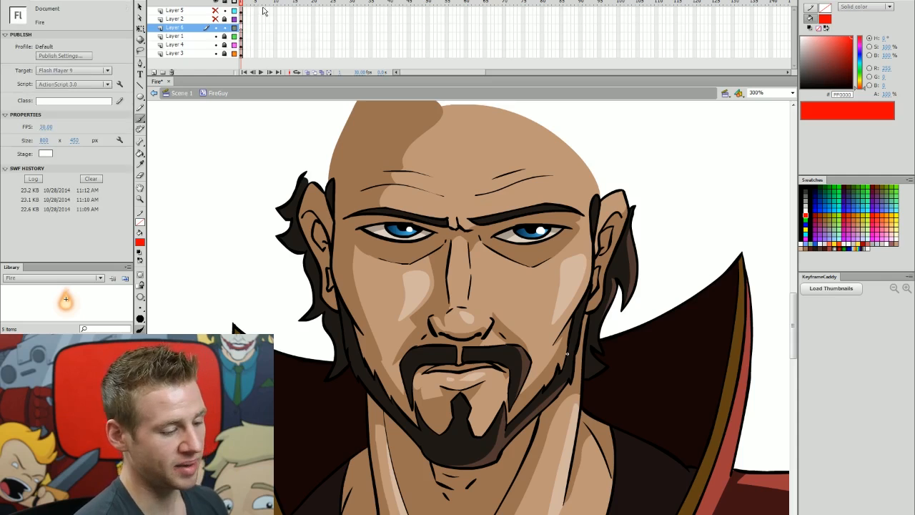
- Outline highlight shapes on the flame-side cheek and along the nose with the brush and fill them red
{"action": "mouse_move", "coordinate": [524, 285]}
{"action": "left_mouse_down"}
{"action": "mouse_move", "coordinate": [538, 355]}
{"action": "mouse_move", "coordinate": [584, 299]}
{"action": "mouse_move", "coordinate": [593, 256]}
{"action": "mouse_move", "coordinate": [588, 227]}
{"action": "left_mouse_up"}
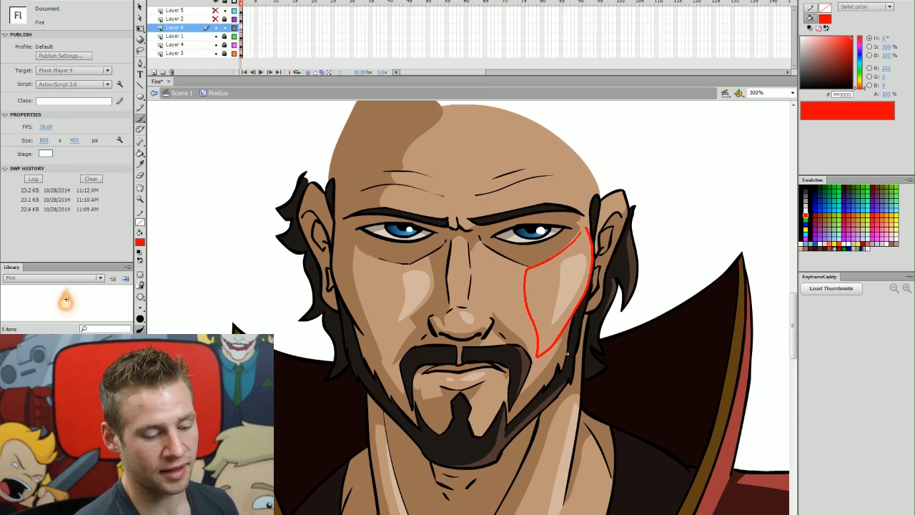
{"action": "key", "text": "k"}
{"action": "left_click", "coordinate": [573, 271]}
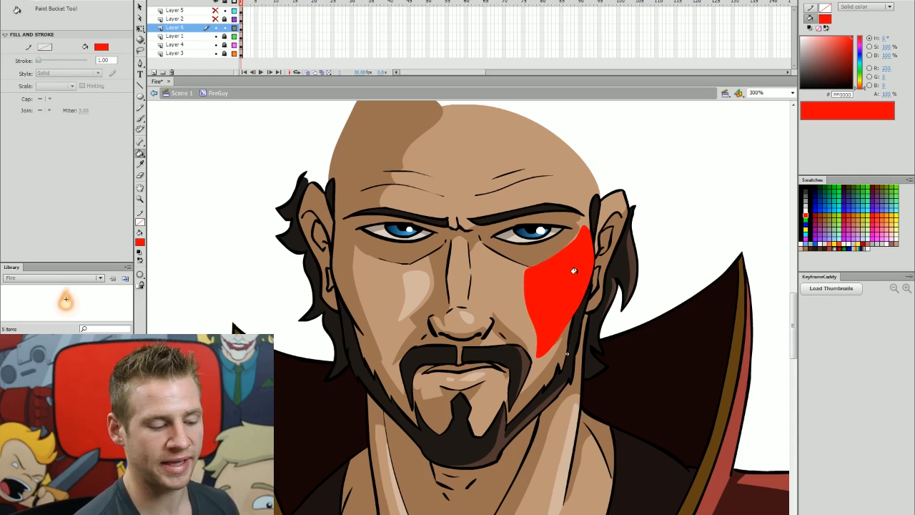
{"action": "key", "text": "b"}
{"action": "mouse_move", "coordinate": [465, 239]}
{"action": "left_mouse_down"}
{"action": "mouse_move", "coordinate": [461, 318]}
{"action": "mouse_move", "coordinate": [472, 331]}
{"action": "mouse_move", "coordinate": [491, 318]}
{"action": "mouse_move", "coordinate": [469, 307]}
{"action": "mouse_move", "coordinate": [466, 243]}
{"action": "mouse_move", "coordinate": [472, 310]}
{"action": "left_mouse_up"}
{"action": "key", "text": "k"}
{"action": "left_click", "coordinate": [468, 273]}
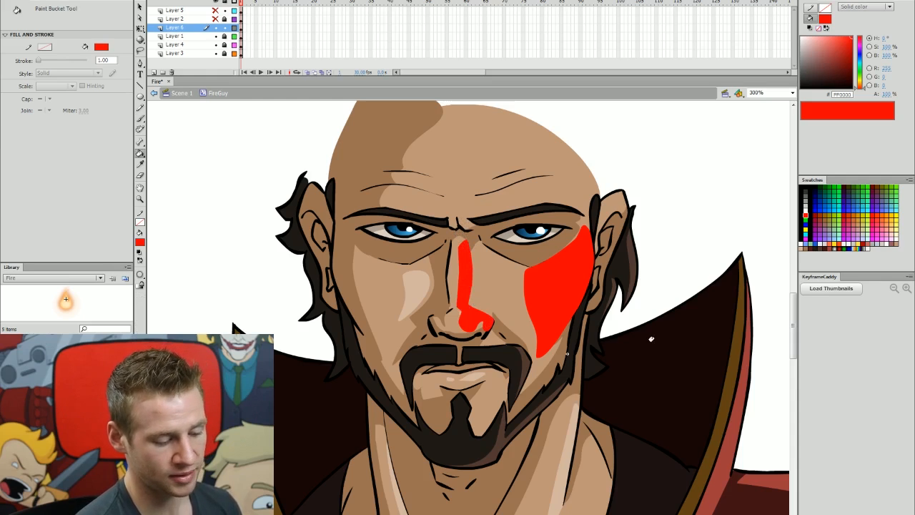
- Paint red highlight shapes on the lower lip, chin, jaw, brow and ear on the flame side
{"action": "key", "text": "b"}
{"action": "left_click_drag", "start_coordinate": [491, 373], "coordinate": [459, 379]}
{"action": "mouse_move", "coordinate": [504, 386]}
{"action": "left_mouse_down"}
{"action": "mouse_move", "coordinate": [483, 430]}
{"action": "mouse_move", "coordinate": [506, 385]}
{"action": "left_mouse_up"}
{"action": "key", "text": "k"}
{"action": "left_click", "coordinate": [498, 393]}
{"action": "key", "text": "b"}
{"action": "left_click_drag", "start_coordinate": [607, 196], "coordinate": [620, 212]}
{"action": "left_click_drag", "start_coordinate": [580, 299], "coordinate": [580, 305]}
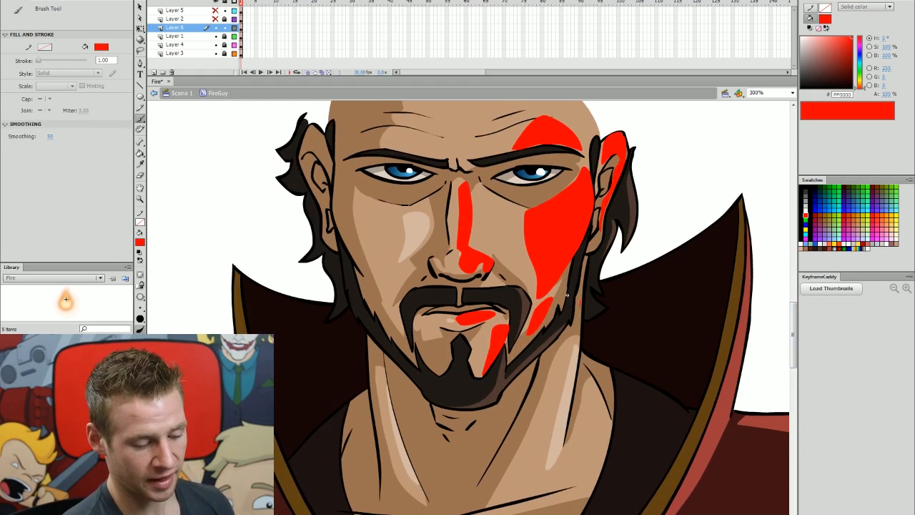
- Outline two highlight shapes down the flame side of the neck and fill them red
{"action": "left_click_drag", "start_coordinate": [562, 351], "coordinate": [558, 453]}
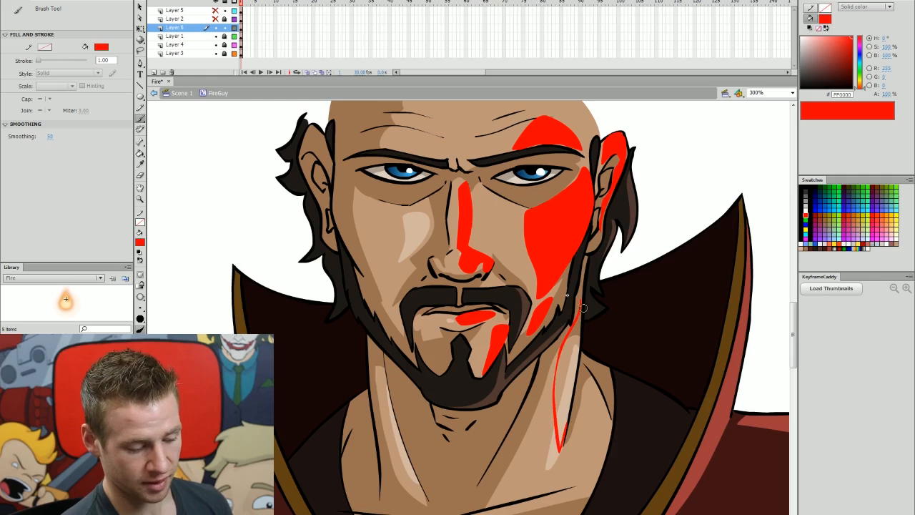
{"action": "left_click_drag", "start_coordinate": [575, 367], "coordinate": [563, 443]}
{"action": "key", "text": "k"}
{"action": "left_click", "coordinate": [568, 365]}
{"action": "key", "text": "b"}
{"action": "mouse_move", "coordinate": [583, 306]}
{"action": "left_mouse_down"}
{"action": "mouse_move", "coordinate": [578, 353]}
{"action": "mouse_move", "coordinate": [607, 427]}
{"action": "left_mouse_up"}
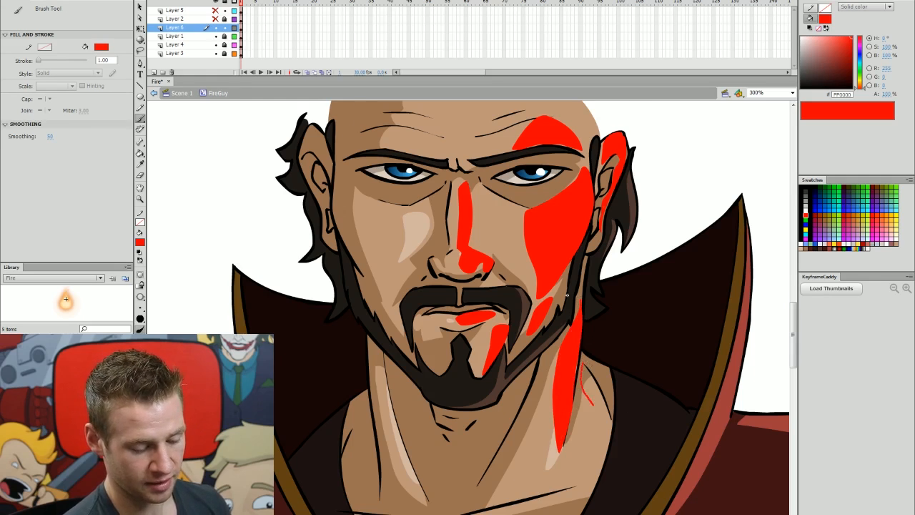
{"action": "key", "text": "k"}
{"action": "scroll", "coordinate": [785, 293], "scroll_direction": "up", "scroll_amount": 2}
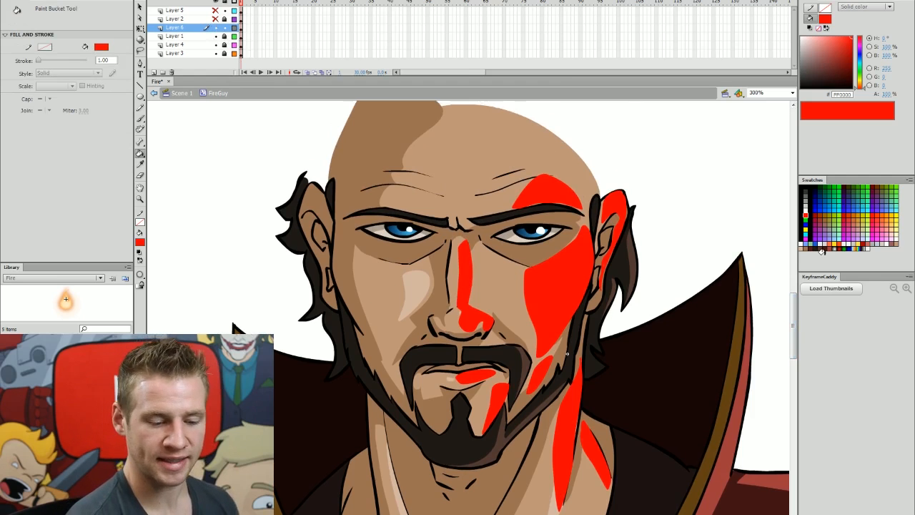
- Fill the brow highlight with the black-to-white linear gradient, running diagonally from its upper outer edge toward the eye
{"action": "left_click", "coordinate": [862, 248]}
{"action": "left_click", "coordinate": [547, 189]}
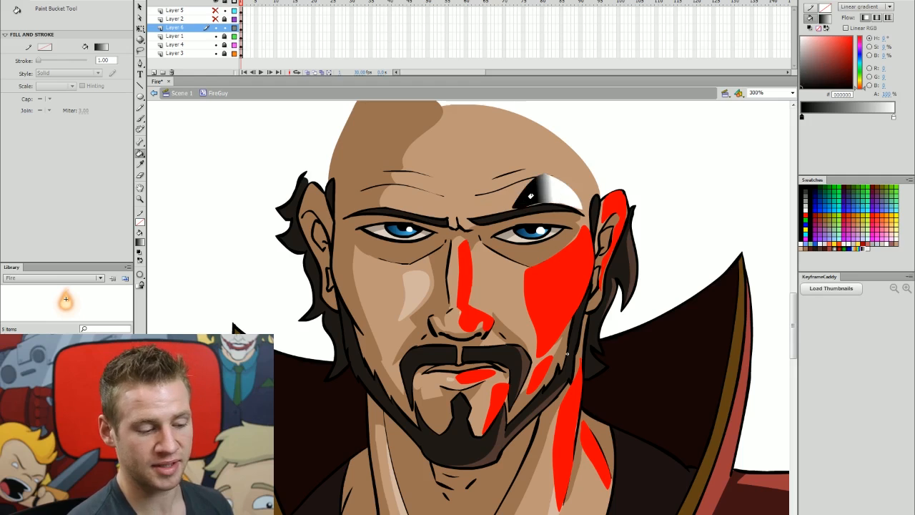
{"action": "left_click", "coordinate": [547, 192]}
{"action": "mouse_move", "coordinate": [547, 192]}
{"action": "left_mouse_down"}
{"action": "mouse_move", "coordinate": [526, 197]}
{"action": "mouse_move", "coordinate": [540, 191]}
{"action": "mouse_move", "coordinate": [529, 190]}
{"action": "left_mouse_up"}
{"action": "left_click_drag", "start_coordinate": [573, 171], "coordinate": [519, 225]}
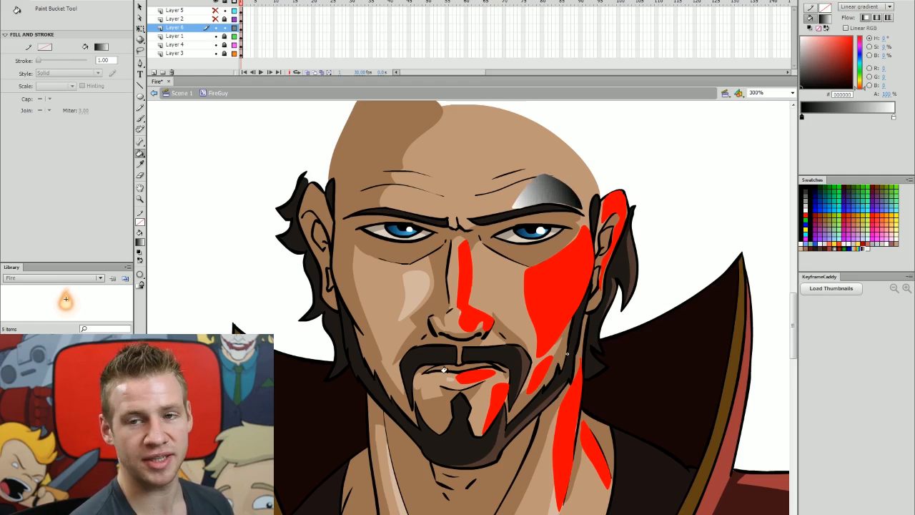
- Change the black stop of the brow highlight's gradient to orange FFA800 with 0% alpha
{"action": "key", "text": "v"}
{"action": "left_click", "coordinate": [561, 203]}
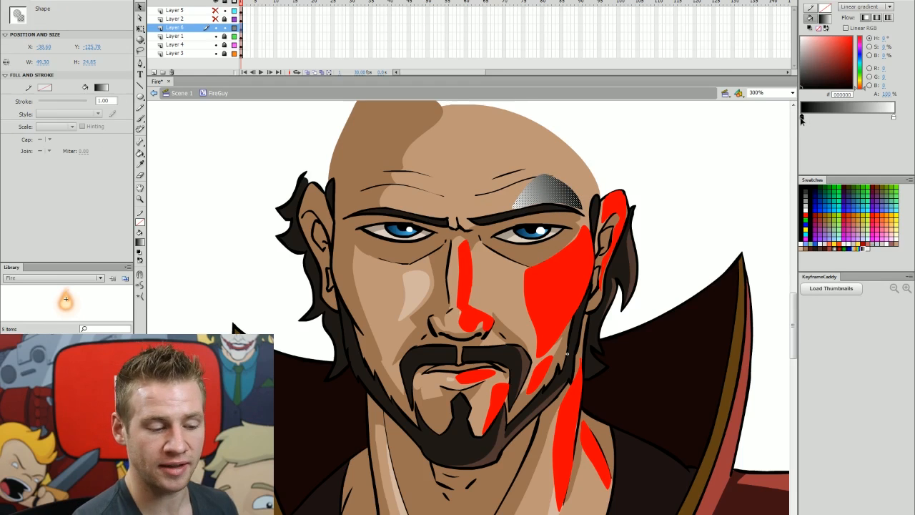
{"action": "left_click", "coordinate": [802, 116]}
{"action": "left_click", "coordinate": [860, 82]}
{"action": "left_click_drag", "start_coordinate": [841, 45], "coordinate": [873, 38]}
{"action": "left_click", "coordinate": [887, 94]}
{"action": "type", "text": "0"}
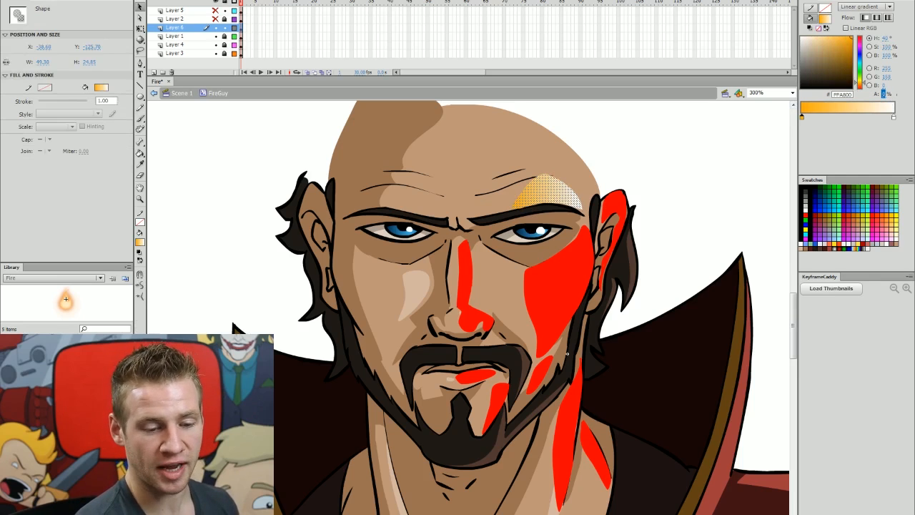
{"action": "key", "text": "Return"}
- Change the gradient's white stop to pale yellow FFF8D7 at 50% alpha and its transparent stop to FFC962
{"action": "left_click", "coordinate": [893, 117]}
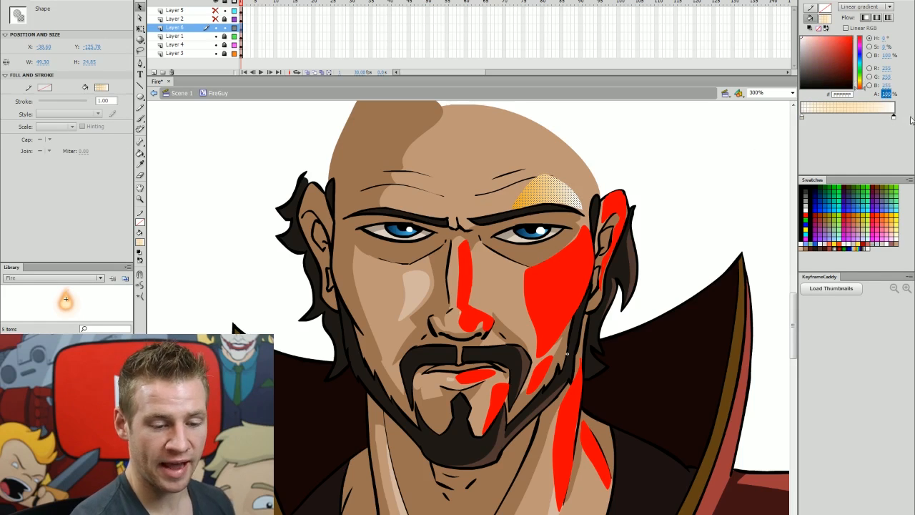
{"action": "left_click", "coordinate": [860, 81]}
{"action": "left_click_drag", "start_coordinate": [809, 40], "coordinate": [809, 33]}
{"action": "type", "text": "50"}
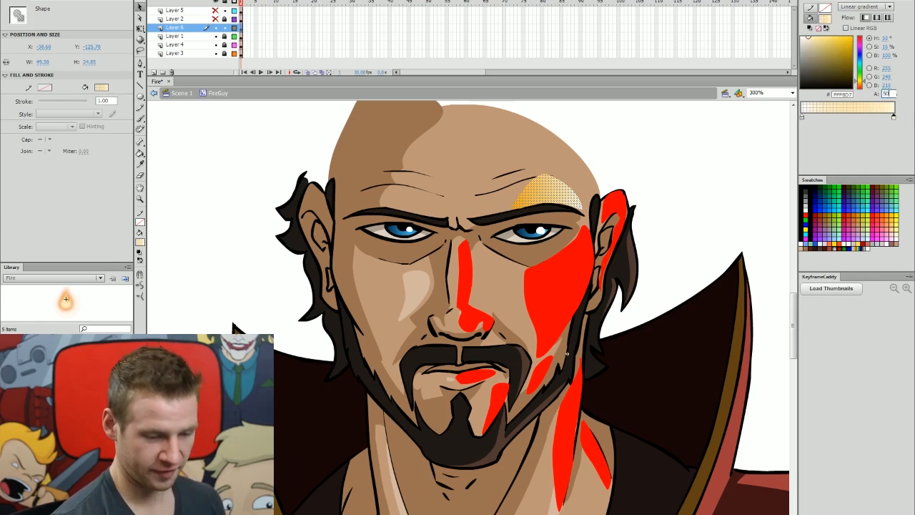
{"action": "key", "text": "Return"}
{"action": "left_click", "coordinate": [644, 164]}
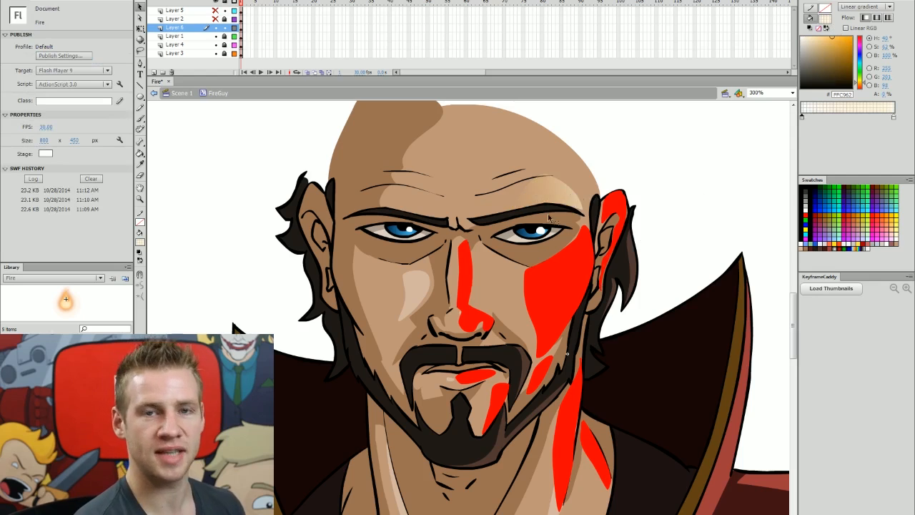
- Fill the red cheek, ear, jaw, chin, lip, nose and neck shapes with the transparent yellow-orange gradient
{"action": "key", "text": "k"}
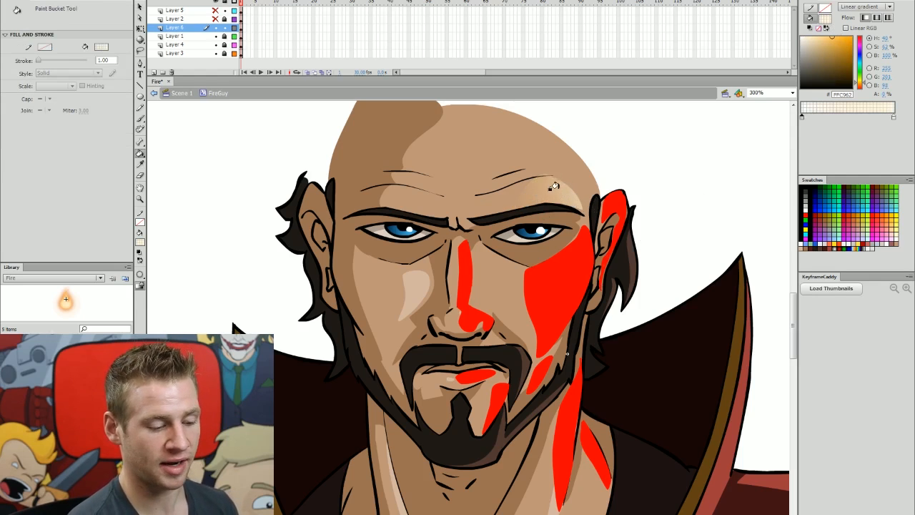
{"action": "left_click", "coordinate": [558, 286]}
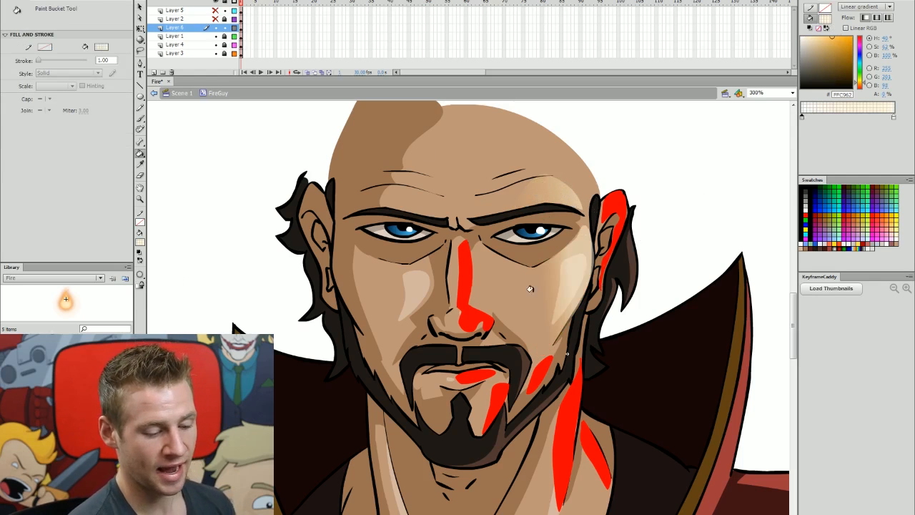
{"action": "left_click", "coordinate": [613, 206]}
{"action": "left_click", "coordinate": [542, 368]}
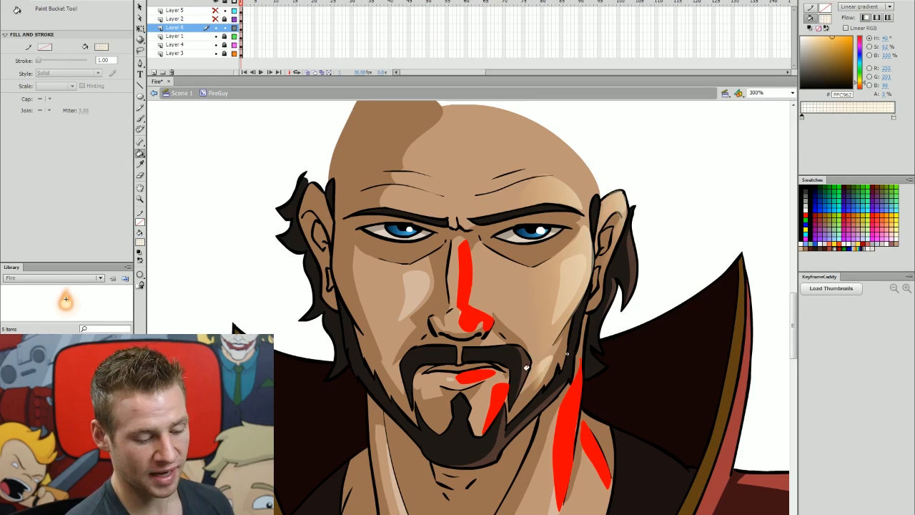
{"action": "left_click", "coordinate": [496, 396]}
{"action": "left_click", "coordinate": [477, 375]}
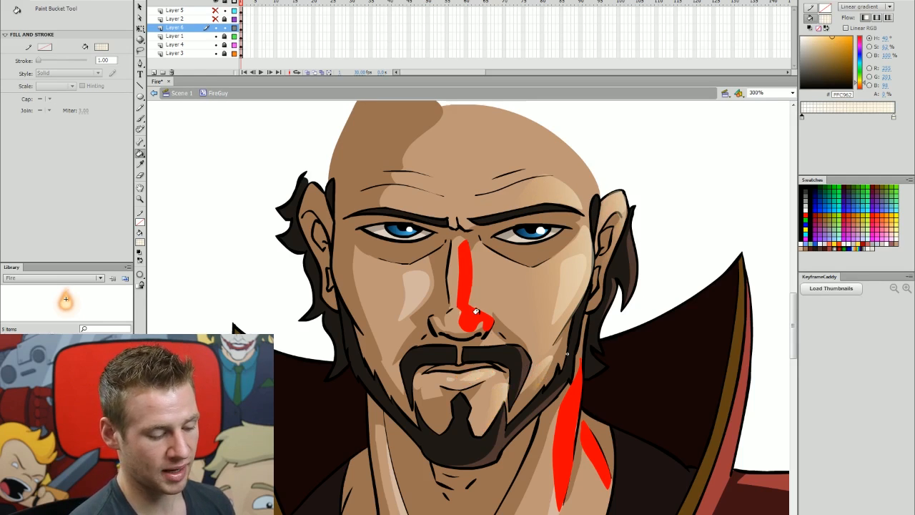
{"action": "left_click", "coordinate": [494, 331]}
{"action": "left_click", "coordinate": [568, 432]}
{"action": "left_click", "coordinate": [579, 467]}
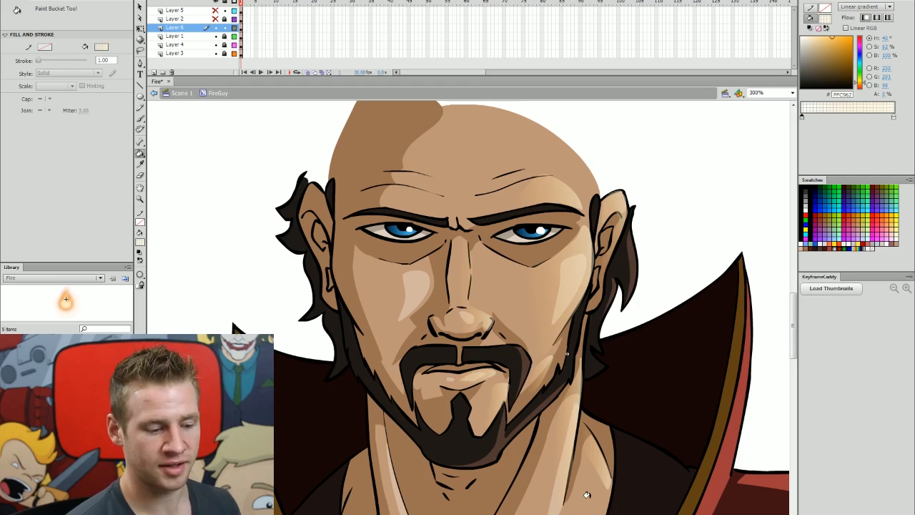
- Extend all layers of the FireGuy clip to frame 5
{"action": "left_click", "coordinate": [244, 27]}
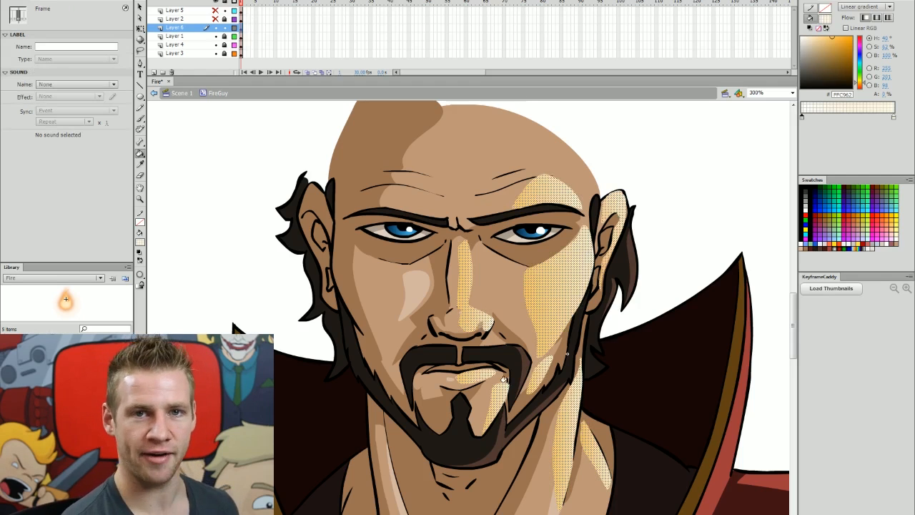
{"action": "left_click_drag", "start_coordinate": [256, 10], "coordinate": [257, 54]}
{"action": "key", "text": "F5"}
- Insert keyframes on frames 2 to 5 of the highlight layer, nudging the highlights slightly, and test the movie
{"action": "left_click", "coordinate": [251, 33]}
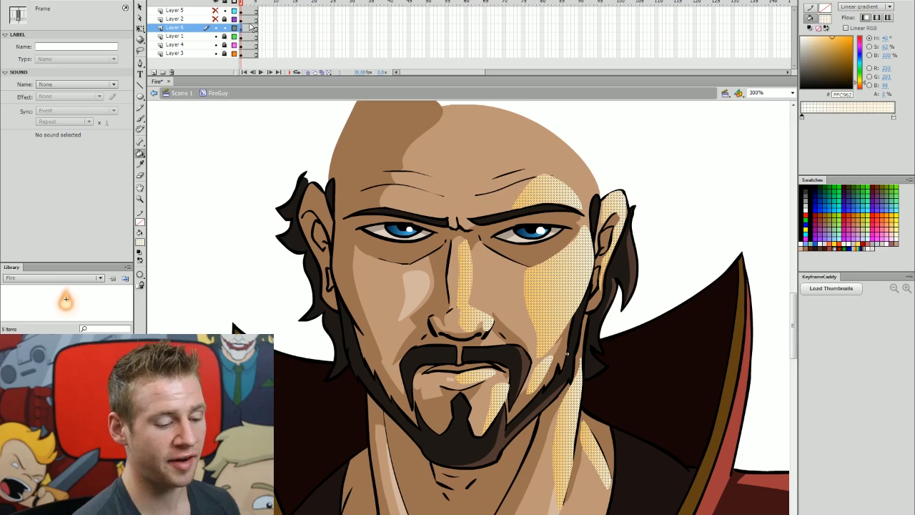
{"action": "key", "text": "F6"}
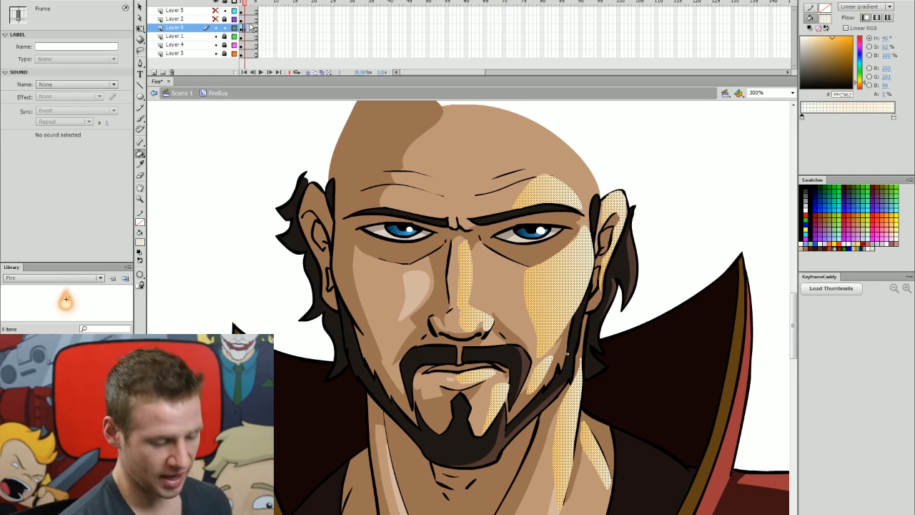
{"action": "key", "text": "v"}
{"action": "key", "text": "F6"}
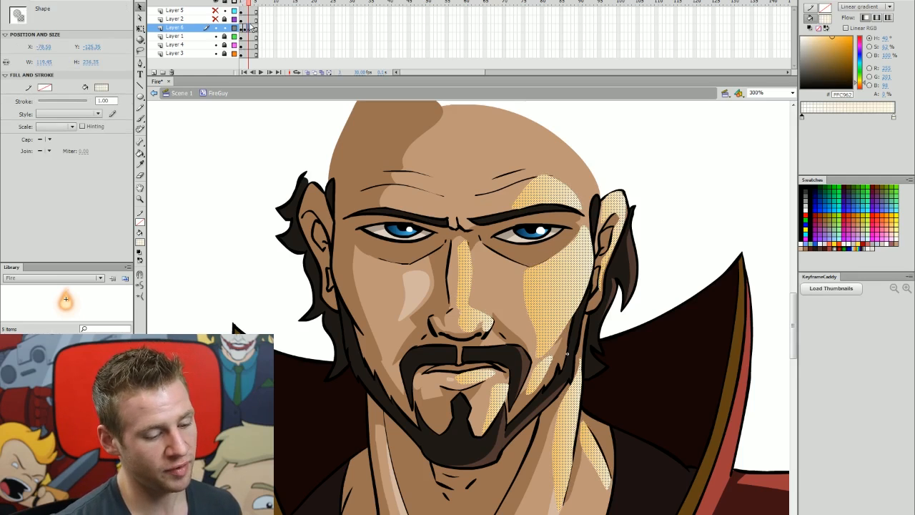
{"action": "key", "text": "F6"}
{"action": "key", "text": "F6"}
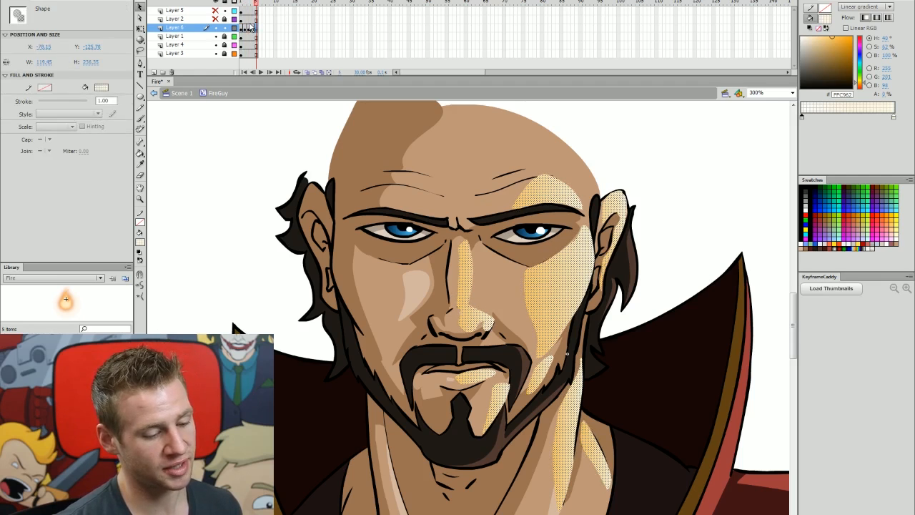
{"action": "left_click", "coordinate": [231, 318]}
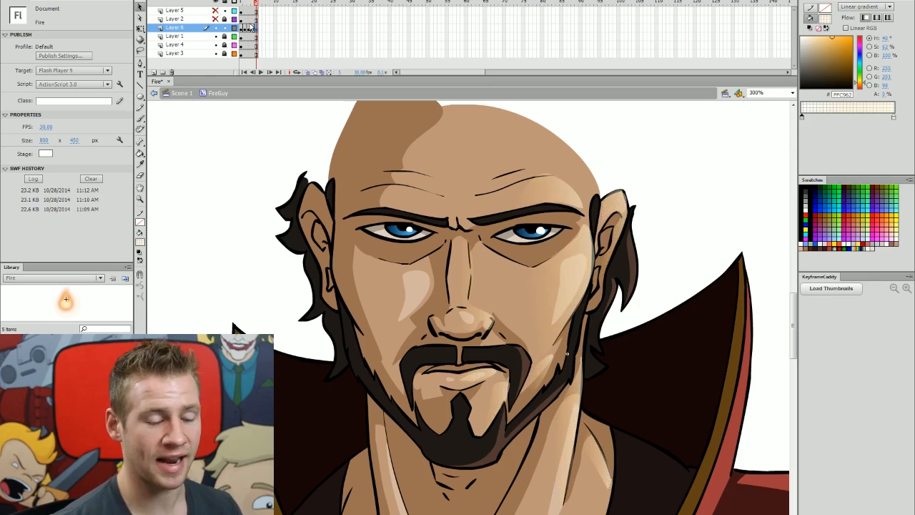
{"action": "key", "text": "ctrl+Return"}
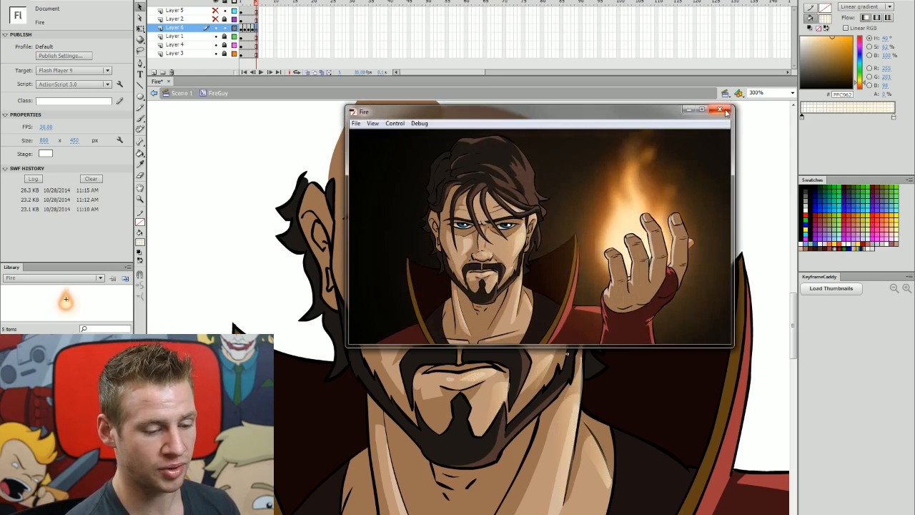
{"action": "left_click", "coordinate": [721, 110]}
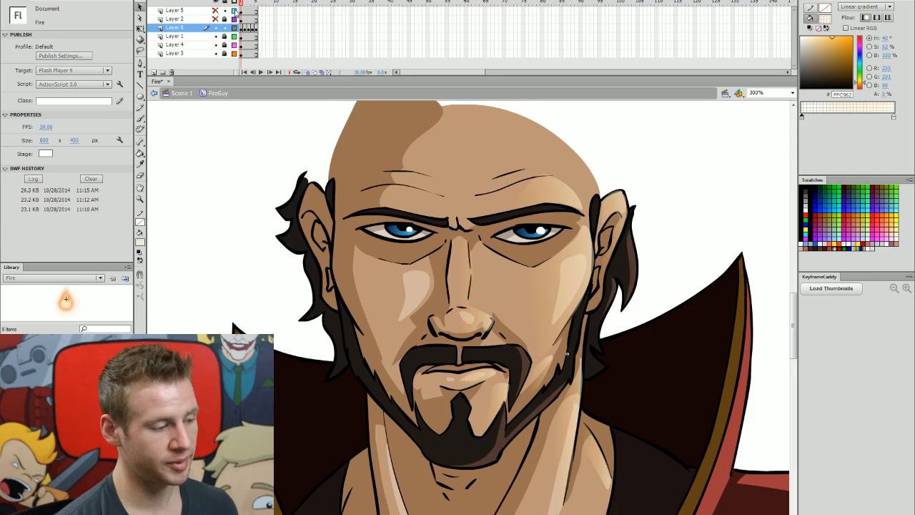
- Lengthen each highlight keyframe to two frames, bringing the clip to 10 frames, and play it back
{"action": "key", "text": "F5"}
{"action": "key", "text": "period"}
{"action": "key", "text": "F5"}
{"action": "key", "text": "period"}
{"action": "key", "text": "F5"}
{"action": "key", "text": "period"}
{"action": "key", "text": "F5"}
{"action": "key", "text": "Return"}
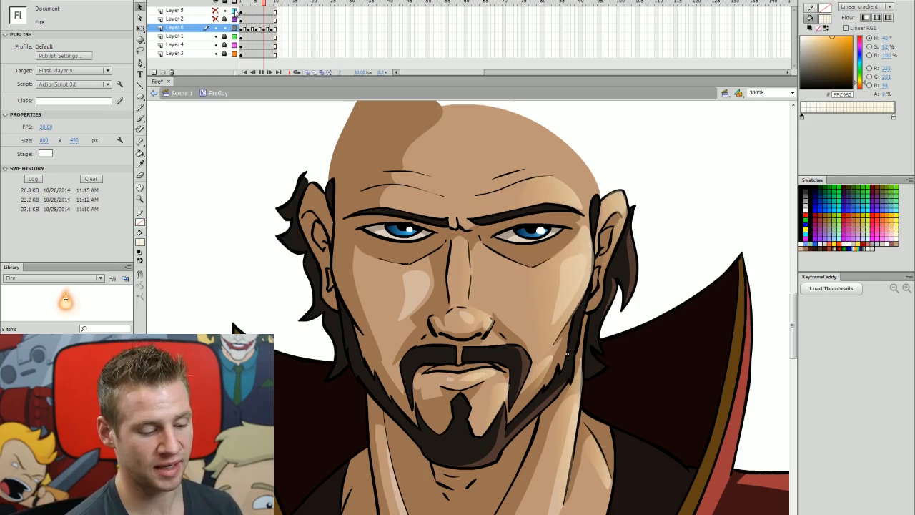
- Unlock Layer 4 and recolor the white glints in both eyes to pale yellow FFFBC6
{"action": "left_click", "coordinate": [225, 45]}
{"action": "left_click", "coordinate": [248, 44]}
{"action": "key", "text": "q"}
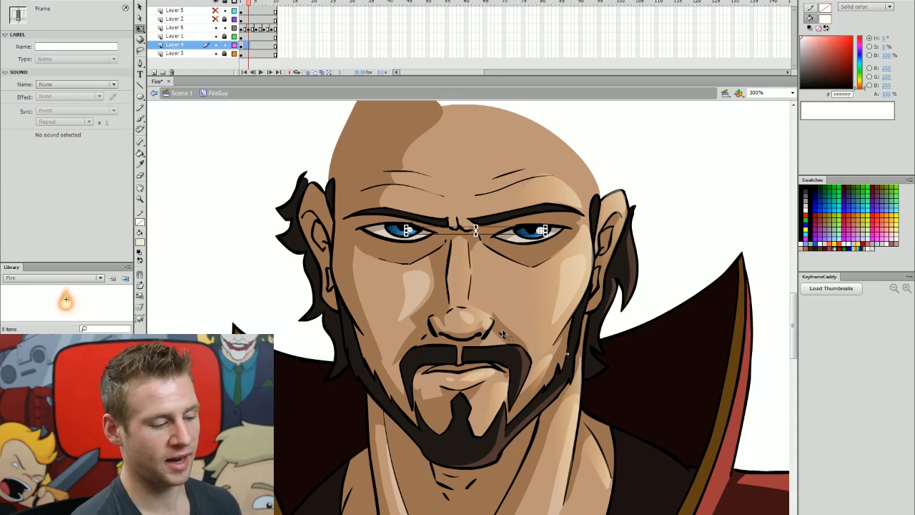
{"action": "left_click", "coordinate": [861, 78]}
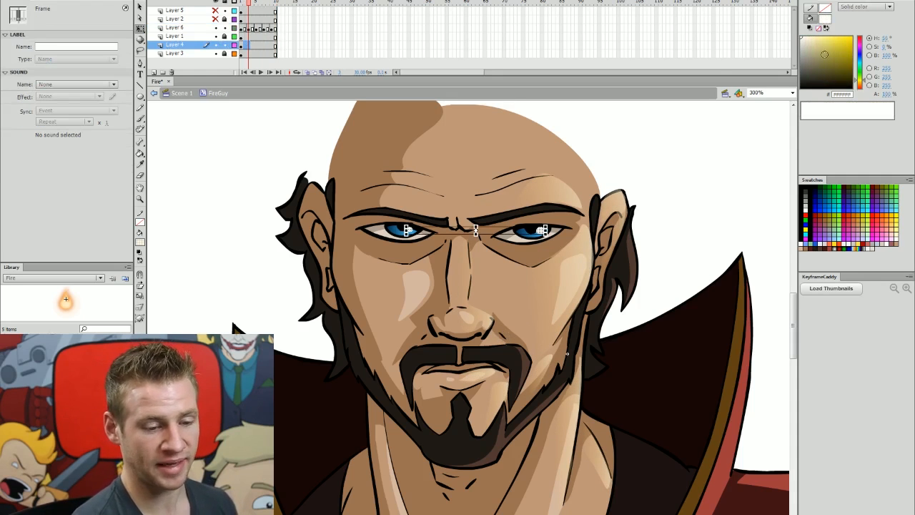
{"action": "left_click_drag", "start_coordinate": [808, 39], "coordinate": [811, 36]}
{"action": "key", "text": "v"}
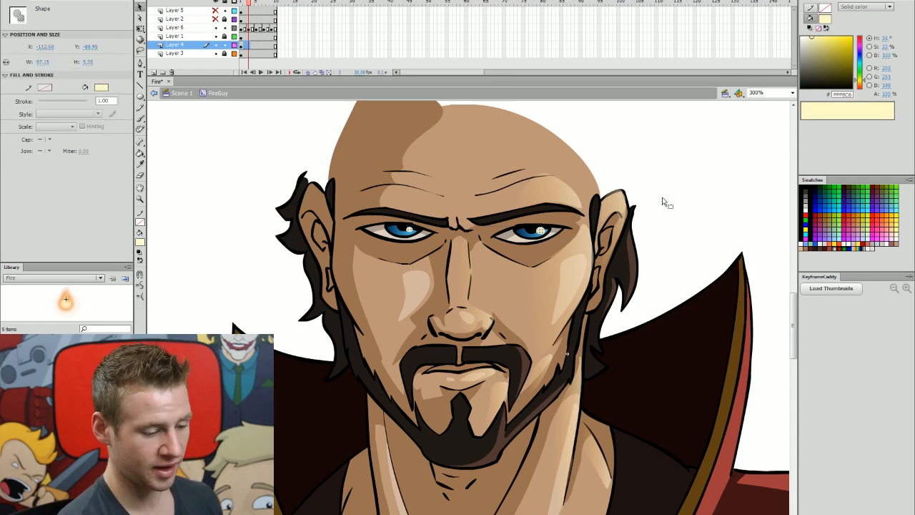
- Insert keyframes at two-frame intervals on Layer 4, including frames 5, 7 and 9, for the eye glints
{"action": "left_click", "coordinate": [663, 199]}
{"action": "left_click", "coordinate": [254, 45]}
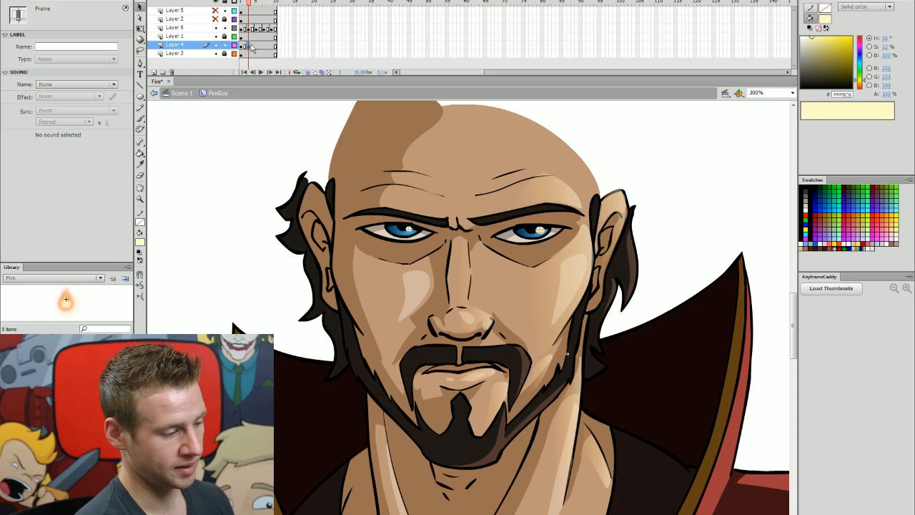
{"action": "key", "text": "comma"}
{"action": "key", "text": "comma"}
{"action": "key", "text": "period"}
{"action": "left_click", "coordinate": [256, 45]}
{"action": "key", "text": "F6"}
{"action": "left_click", "coordinate": [263, 45]}
{"action": "key", "text": "F6"}
{"action": "left_click", "coordinate": [271, 45]}
{"action": "key", "text": "F6"}
- Play the FireGuy clip and test the movie to check the flickering eye glints, closing the preview when done
{"action": "key", "text": "Return"}
{"action": "key", "text": "ctrl+Return"}
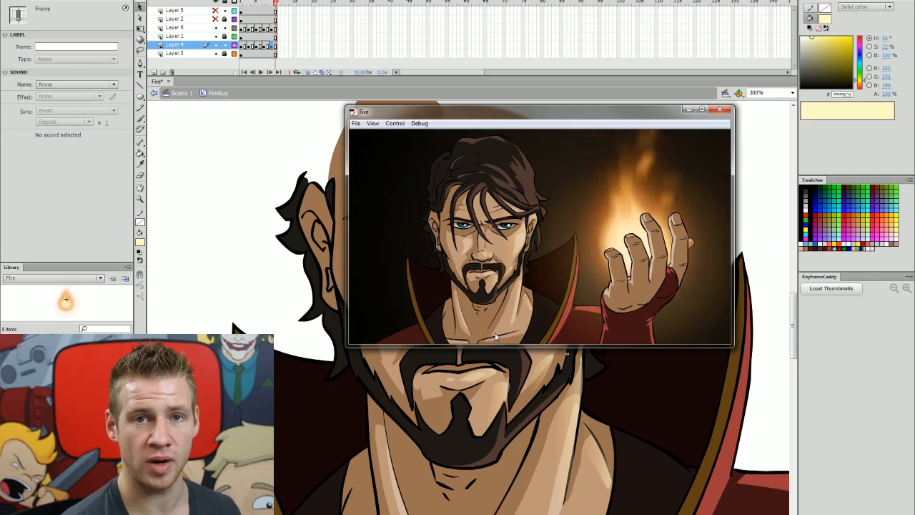
{"action": "key", "text": "ctrl+w"}
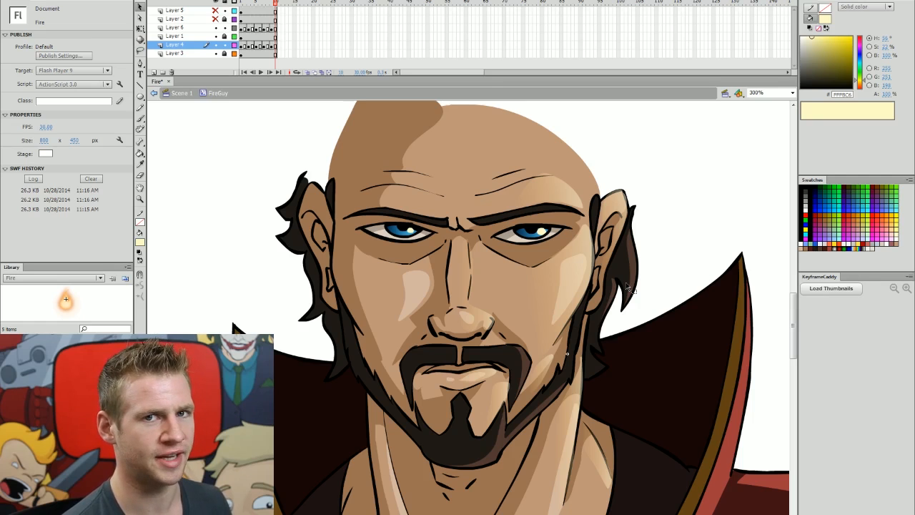
- Return to Scene 1, fit the stage in the window and show the Background layer
{"action": "left_click", "coordinate": [154, 93]}
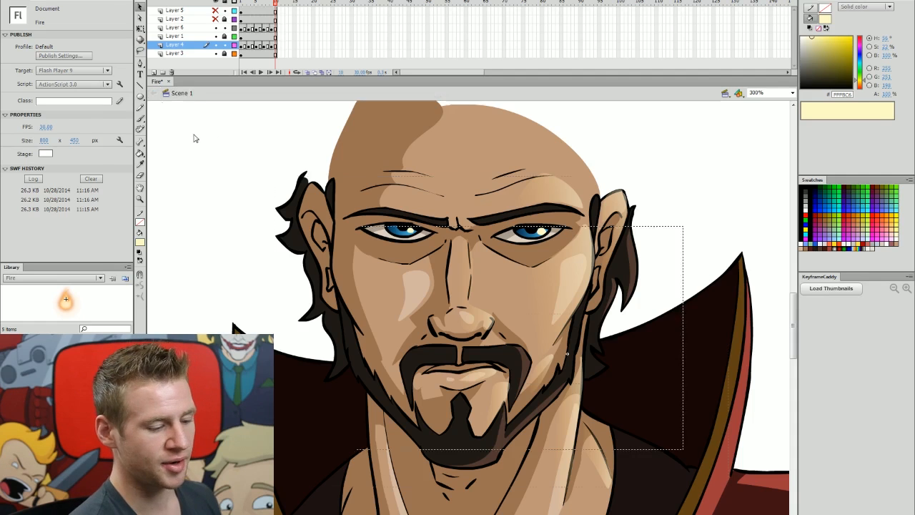
{"action": "left_click", "coordinate": [792, 94]}
{"action": "left_click", "coordinate": [769, 102]}
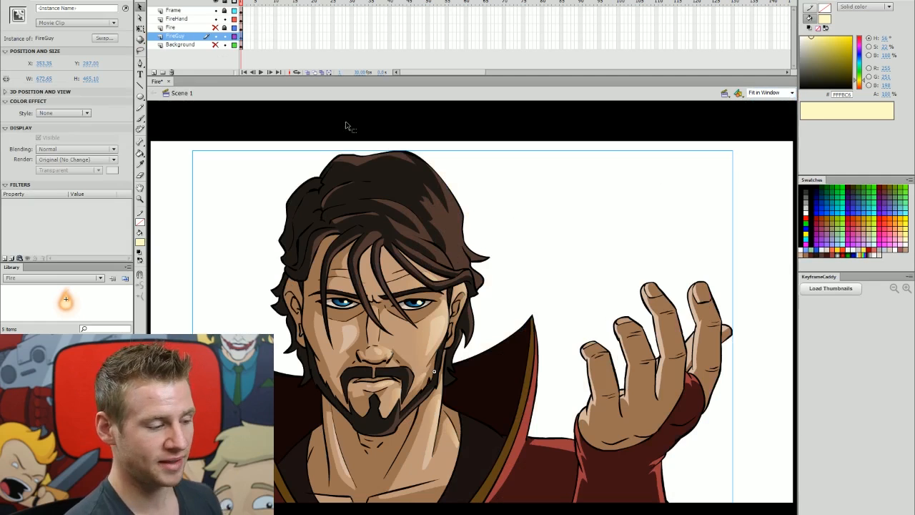
{"action": "left_click", "coordinate": [568, 202]}
{"action": "left_click", "coordinate": [215, 45]}
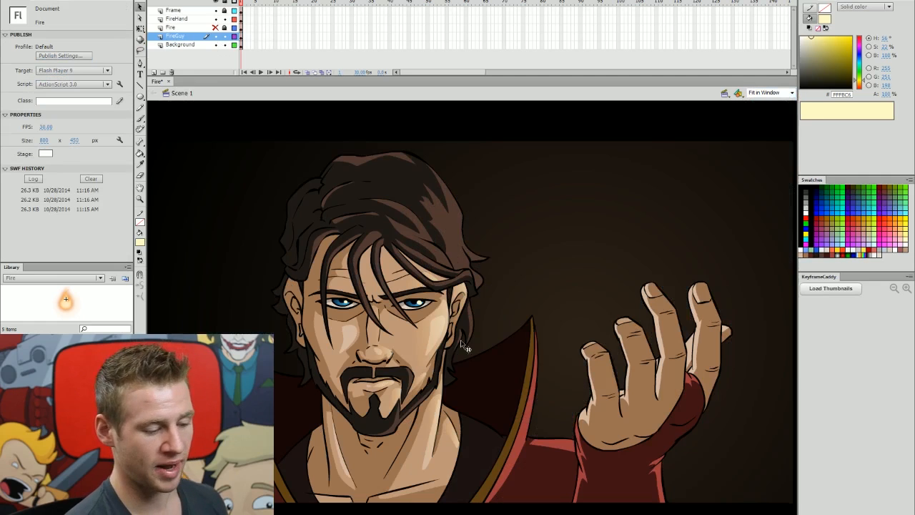
- Add a Bevel filter to the FireGuy and FireHand clips together
{"action": "left_click", "coordinate": [455, 259]}
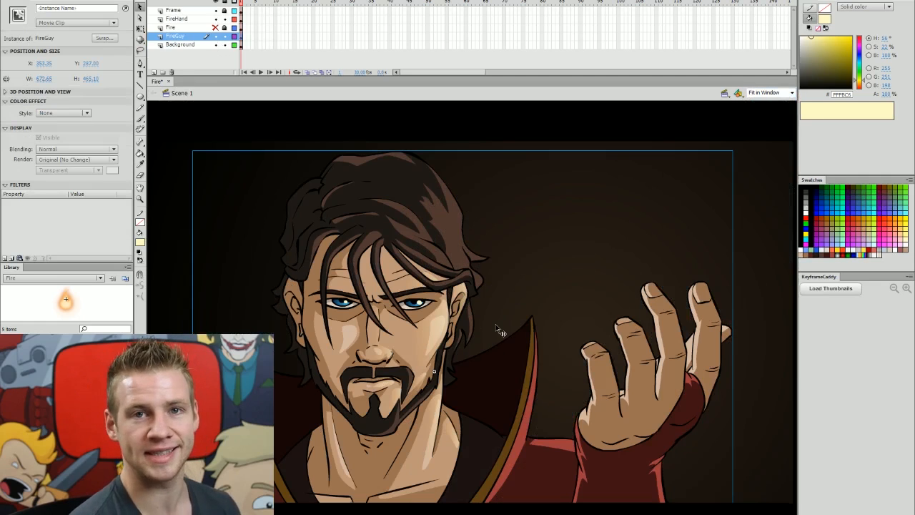
{"action": "left_click", "coordinate": [669, 350]}
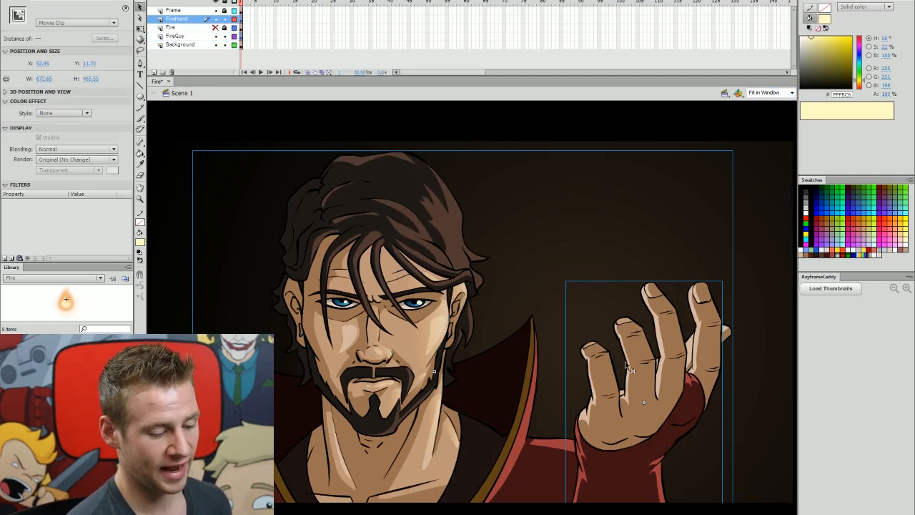
{"action": "left_click", "coordinate": [5, 258]}
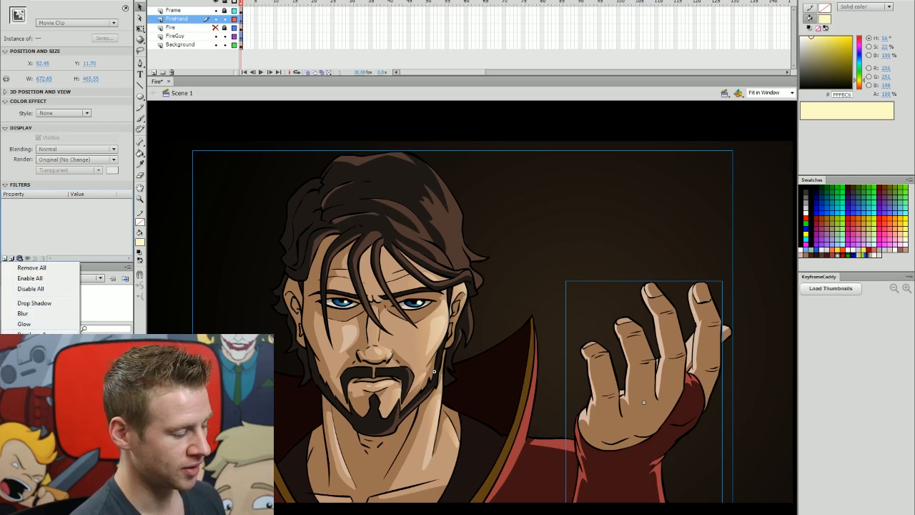
{"action": "left_click", "coordinate": [26, 333]}
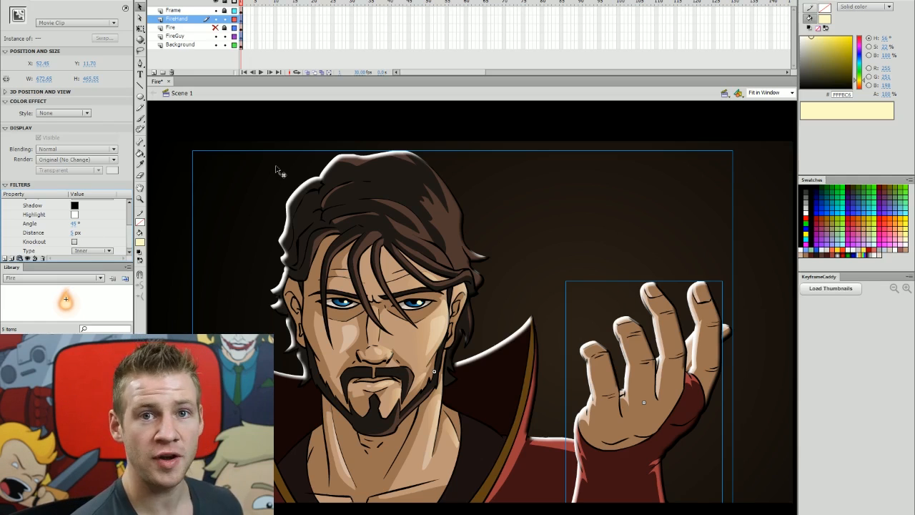
- Set the bevel's highlight color to a custom light yellow-orange
{"action": "left_click", "coordinate": [75, 215]}
{"action": "left_click", "coordinate": [225, 223]}
{"action": "left_click", "coordinate": [472, 197]}
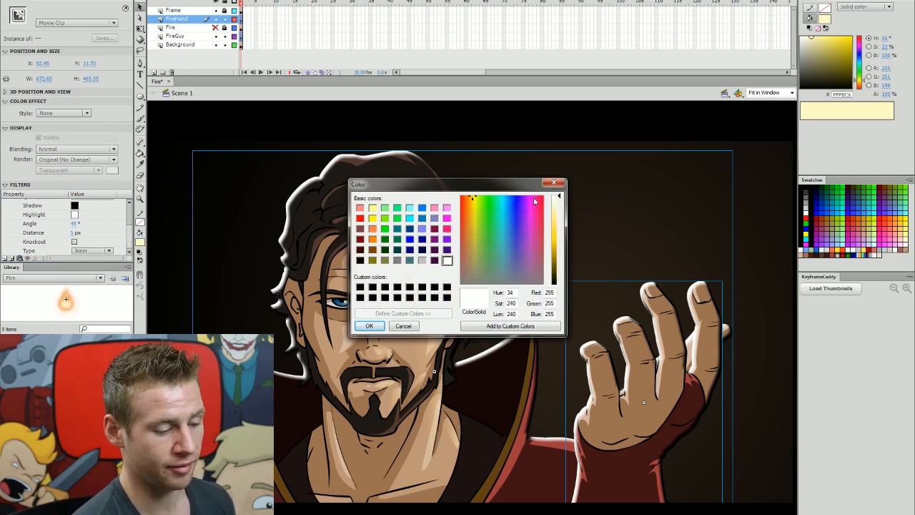
{"action": "left_click_drag", "start_coordinate": [557, 207], "coordinate": [561, 208]}
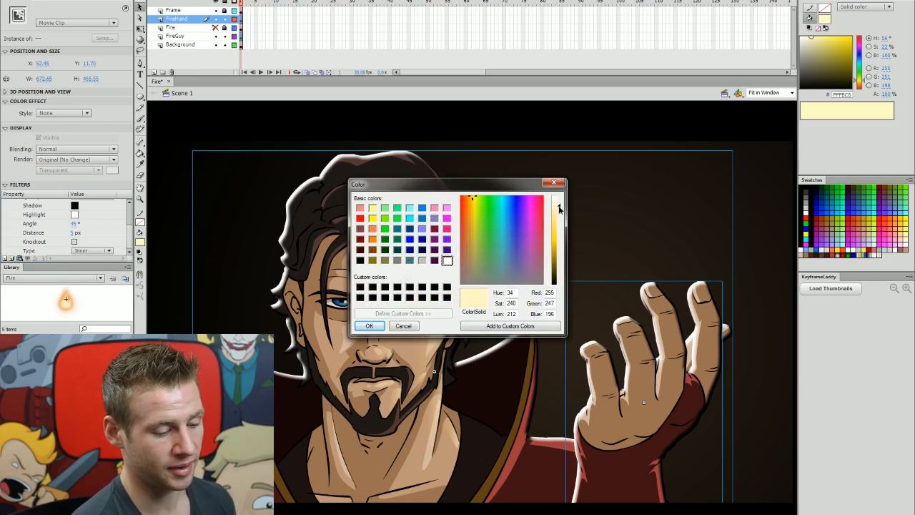
{"action": "left_click", "coordinate": [369, 327]}
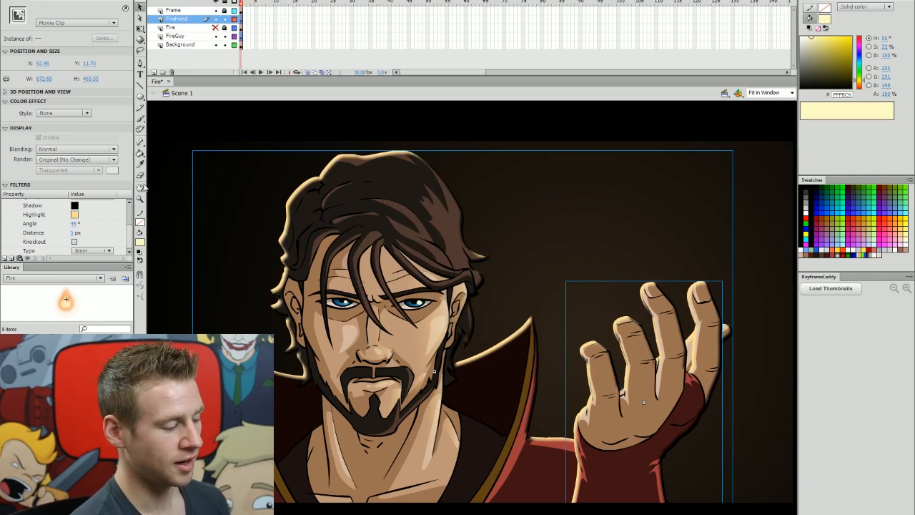
- Set the bevel's shadow color to a custom very dark, near-black brown
{"action": "left_click", "coordinate": [74, 206]}
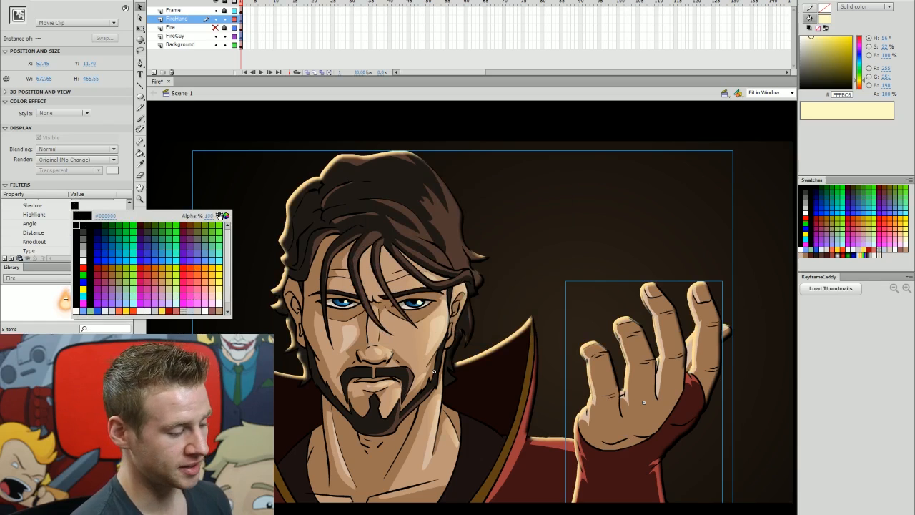
{"action": "left_click", "coordinate": [226, 216]}
{"action": "left_click", "coordinate": [537, 284]}
{"action": "left_click", "coordinate": [560, 279]}
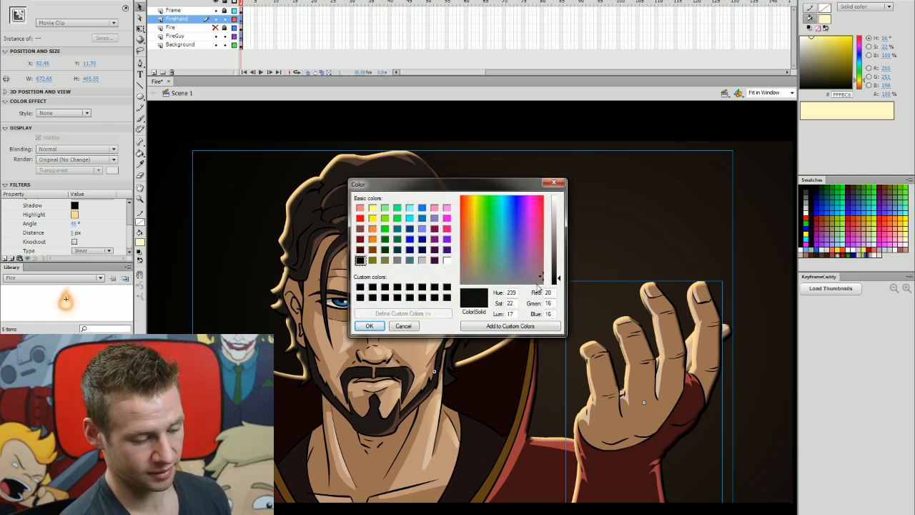
{"action": "key", "text": "Return"}
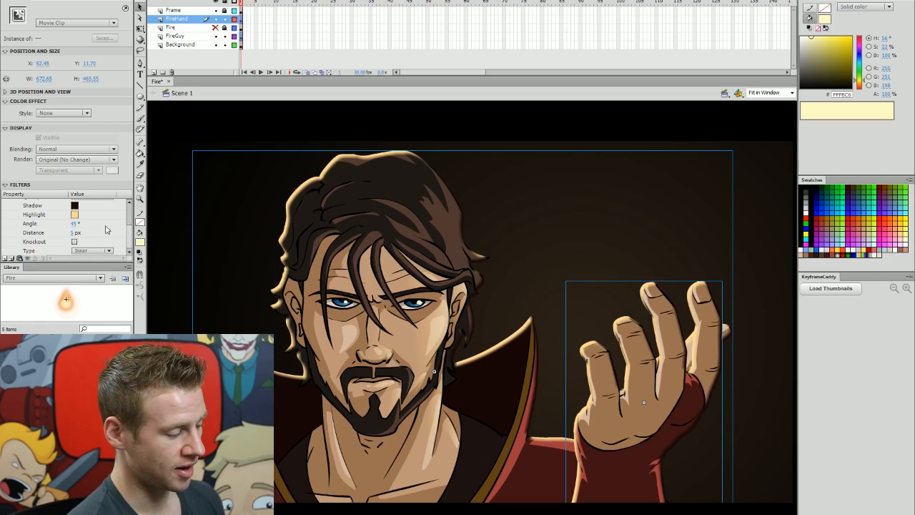
- Soften the bevel on both clips with a 42 px blur, 105% strength and High quality
{"action": "left_click_drag", "start_coordinate": [129, 236], "coordinate": [130, 223]}
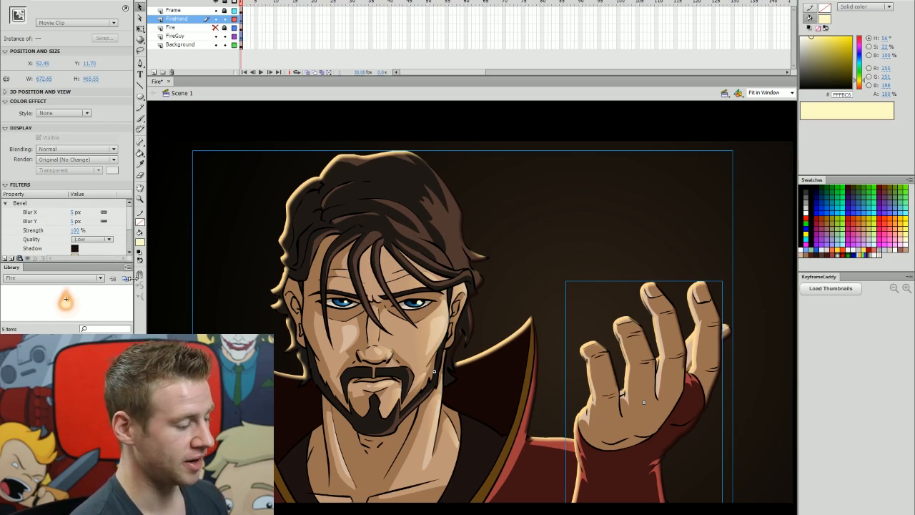
{"action": "left_click_drag", "start_coordinate": [76, 213], "coordinate": [87, 212]}
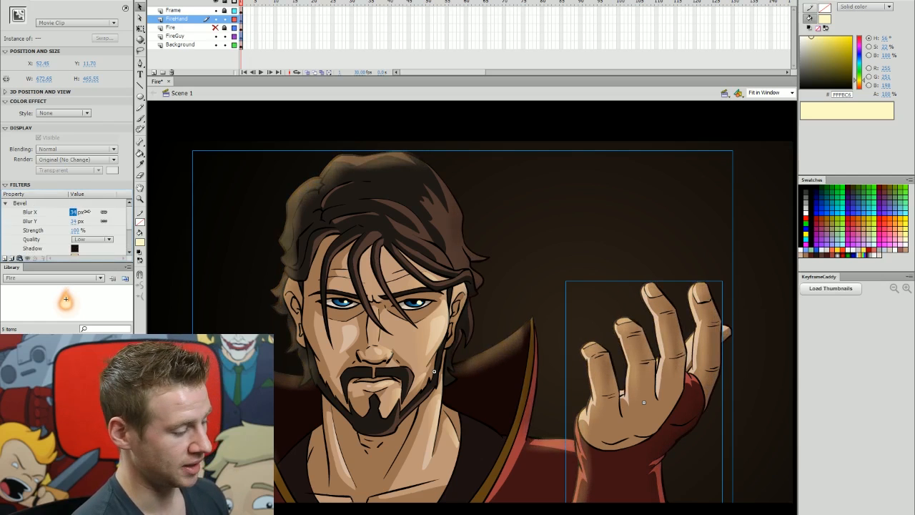
{"action": "left_click", "coordinate": [83, 229]}
{"action": "mouse_move", "coordinate": [66, 227]}
{"action": "left_mouse_down"}
{"action": "mouse_move", "coordinate": [75, 212]}
{"action": "mouse_move", "coordinate": [96, 213]}
{"action": "left_mouse_up"}
{"action": "left_click", "coordinate": [73, 230]}
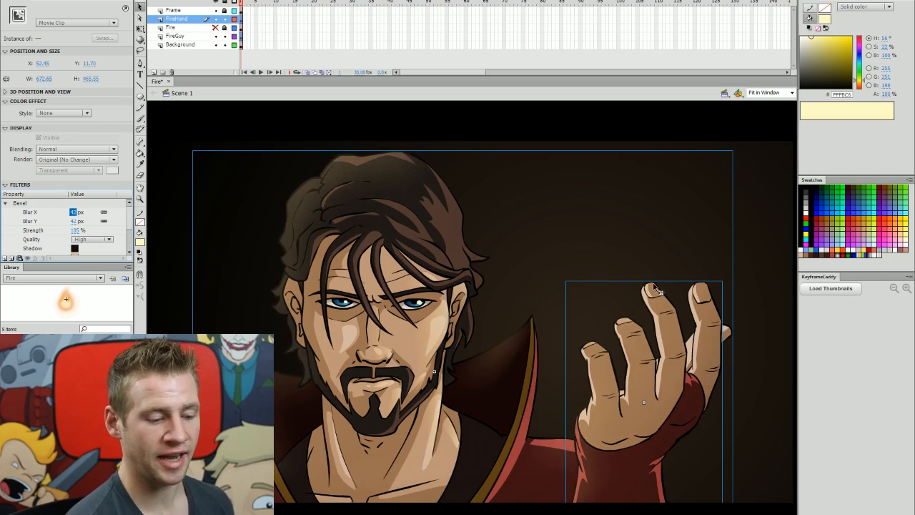
- Set the bevel angle of the FireGuy clip alone to 163° so the light comes from the flame's side
{"action": "left_click", "coordinate": [546, 249]}
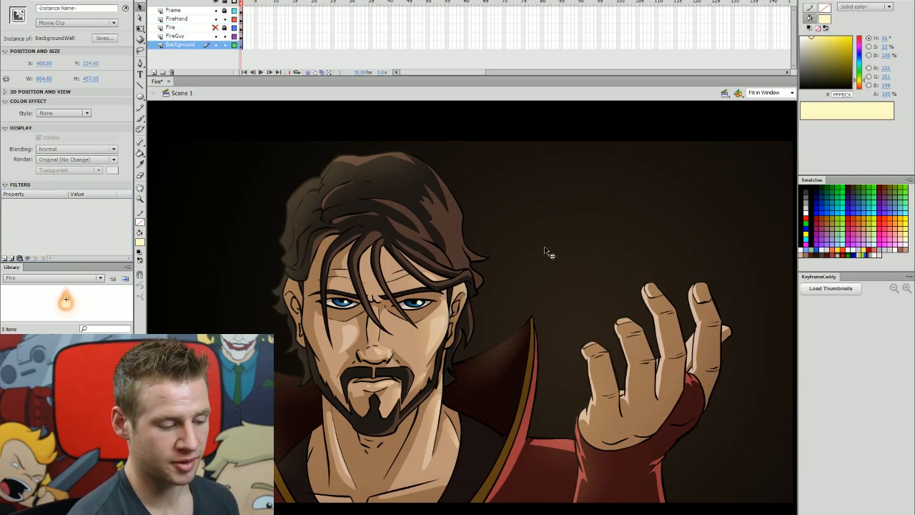
{"action": "left_click", "coordinate": [429, 273]}
{"action": "scroll", "coordinate": [131, 221], "scroll_direction": "down", "scroll_amount": 5}
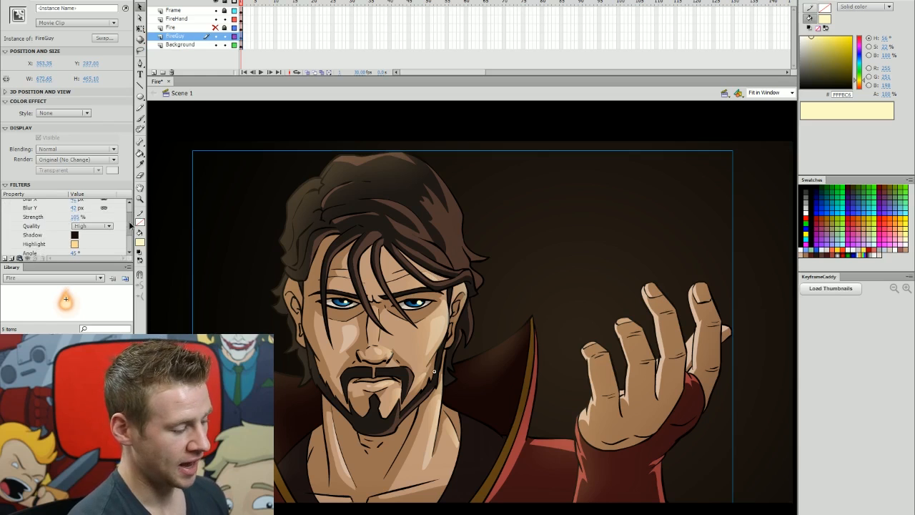
{"action": "left_click_drag", "start_coordinate": [74, 224], "coordinate": [138, 234]}
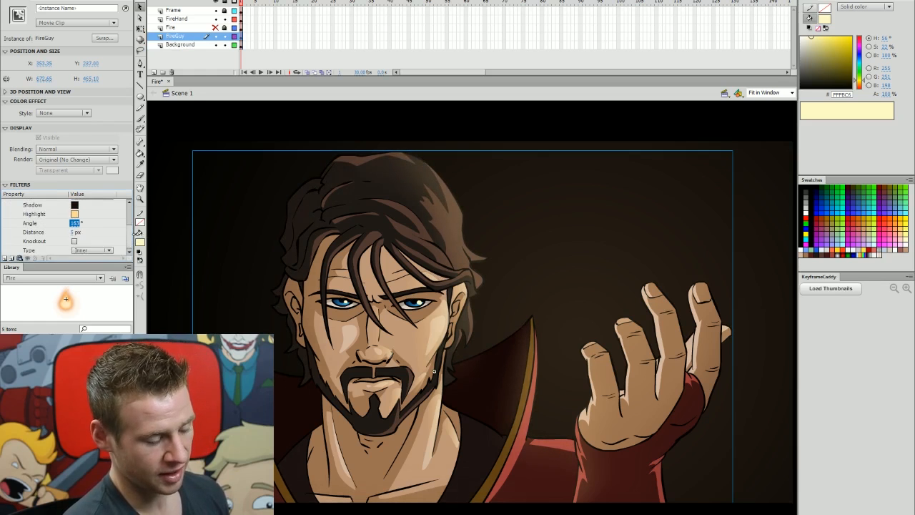
- Adjust the bevel angle of the FireHand clip to 44°
{"action": "left_click", "coordinate": [675, 385]}
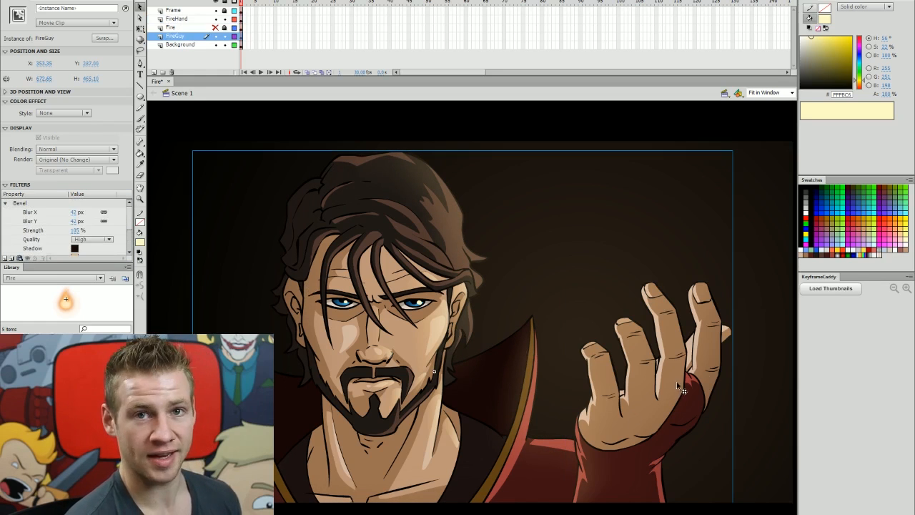
{"action": "left_click", "coordinate": [710, 392]}
{"action": "scroll", "coordinate": [76, 243], "scroll_direction": "down", "scroll_amount": 3}
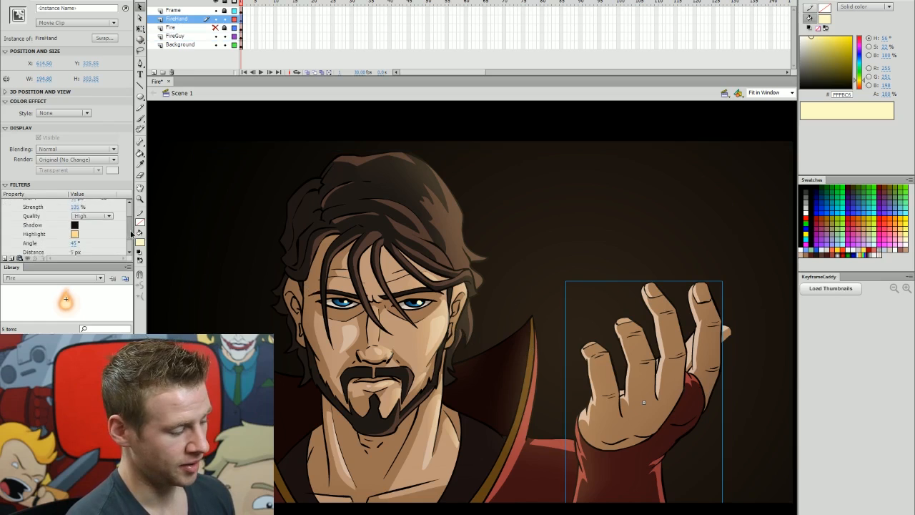
{"action": "left_click", "coordinate": [75, 224]}
{"action": "left_click_drag", "start_coordinate": [58, 224], "coordinate": [86, 224]}
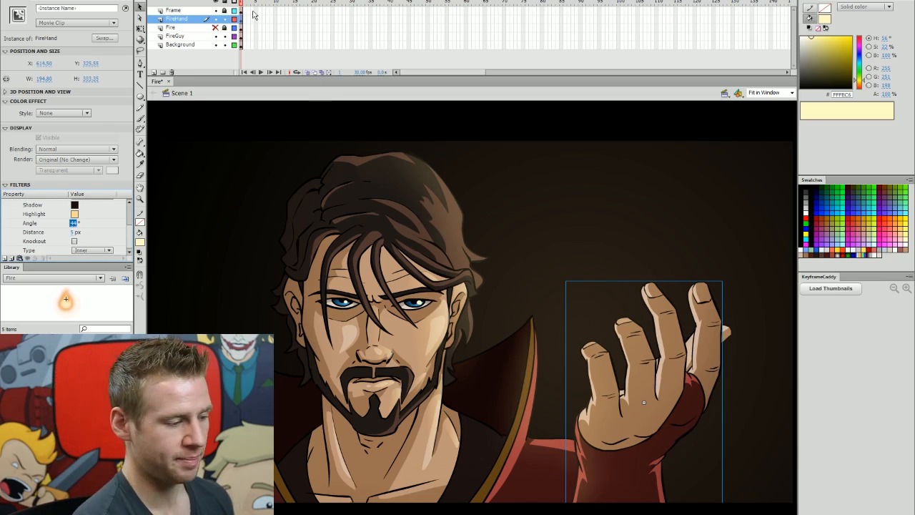
- Show the Fire layer to check the lighting against the flame, and save the document
{"action": "left_click", "coordinate": [215, 28]}
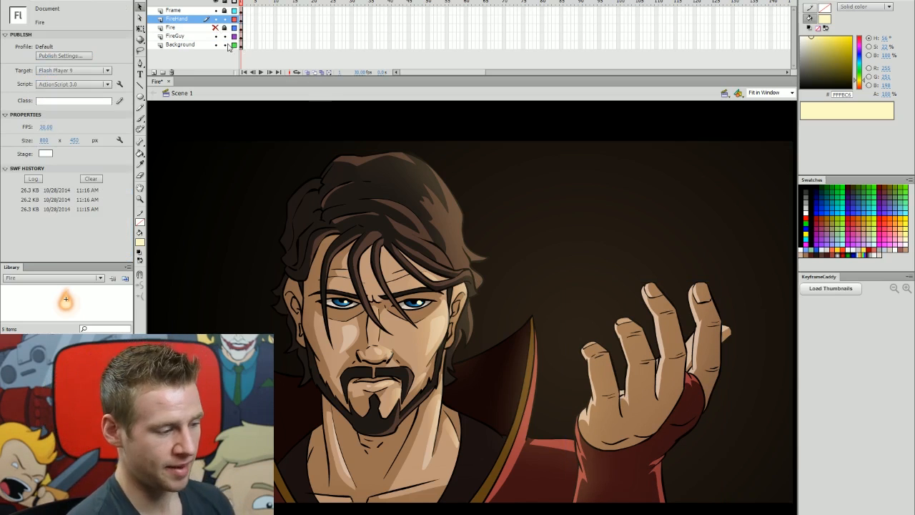
{"action": "left_click", "coordinate": [216, 27]}
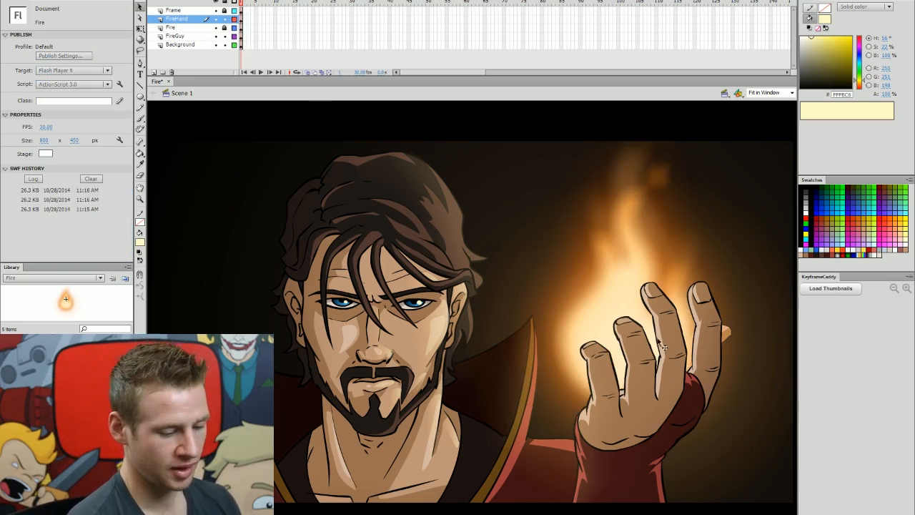
{"action": "left_click", "coordinate": [438, 327]}
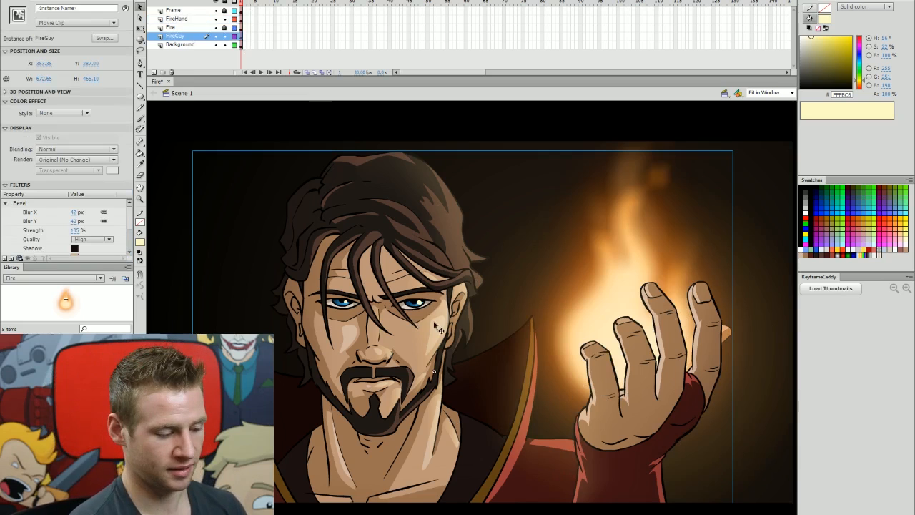
{"action": "left_click", "coordinate": [662, 405]}
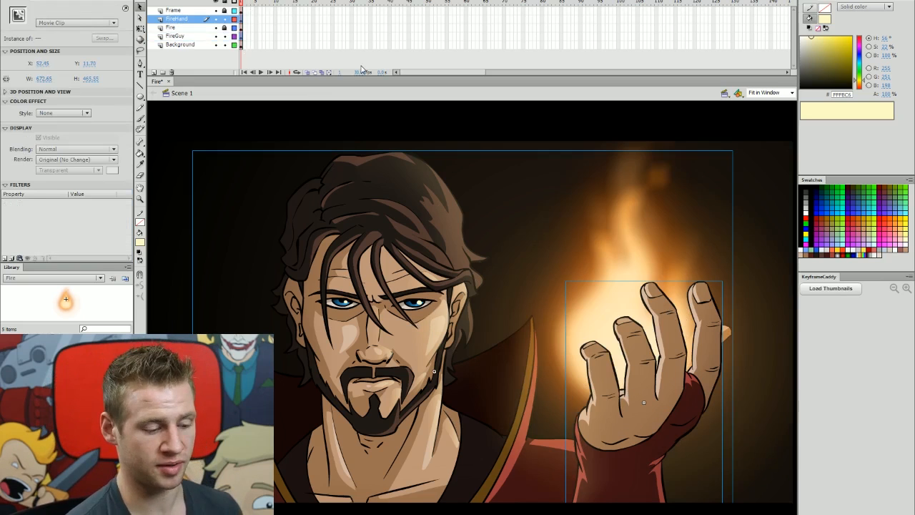
{"action": "left_click", "coordinate": [552, 406]}
{"action": "key", "text": "ctrl+s"}
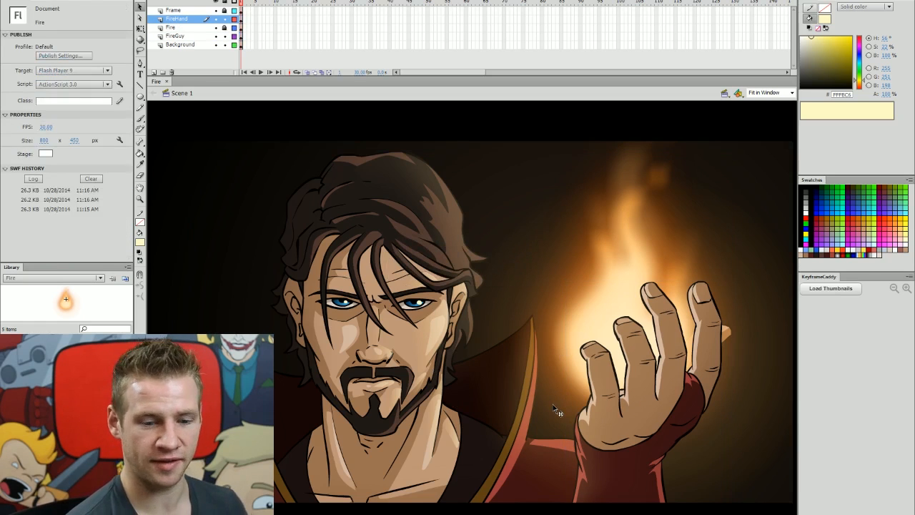